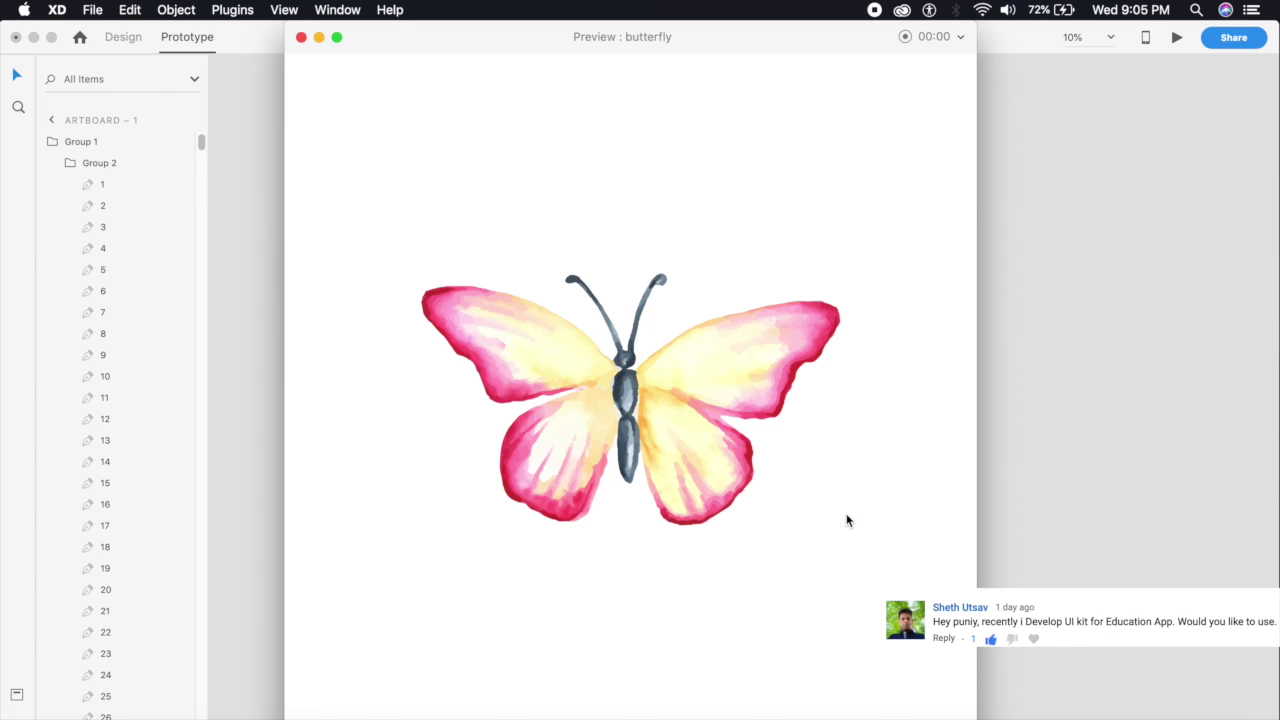
# Step: Tap through the preview's butterflies: blue, green, pink, yellow-and-pink, then to pink-purple
pyautogui.click(729, 477)
pyautogui.click(727, 473)
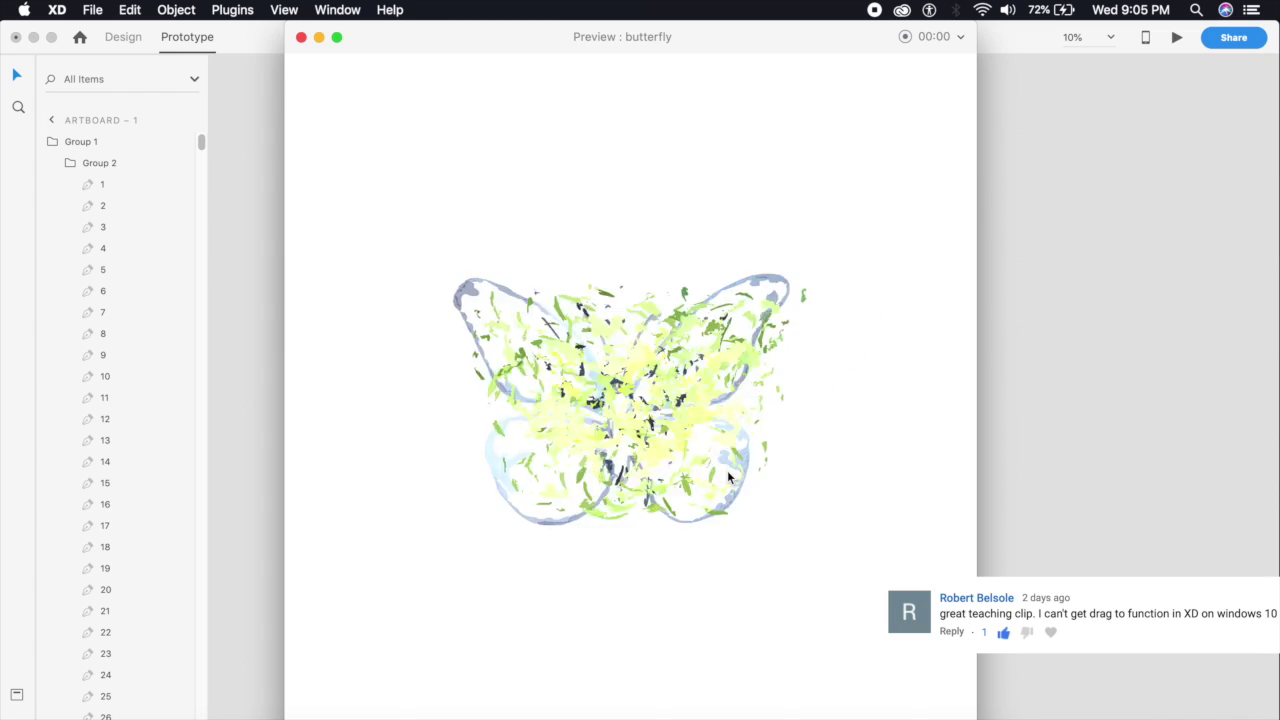
pyautogui.click(520, 321)
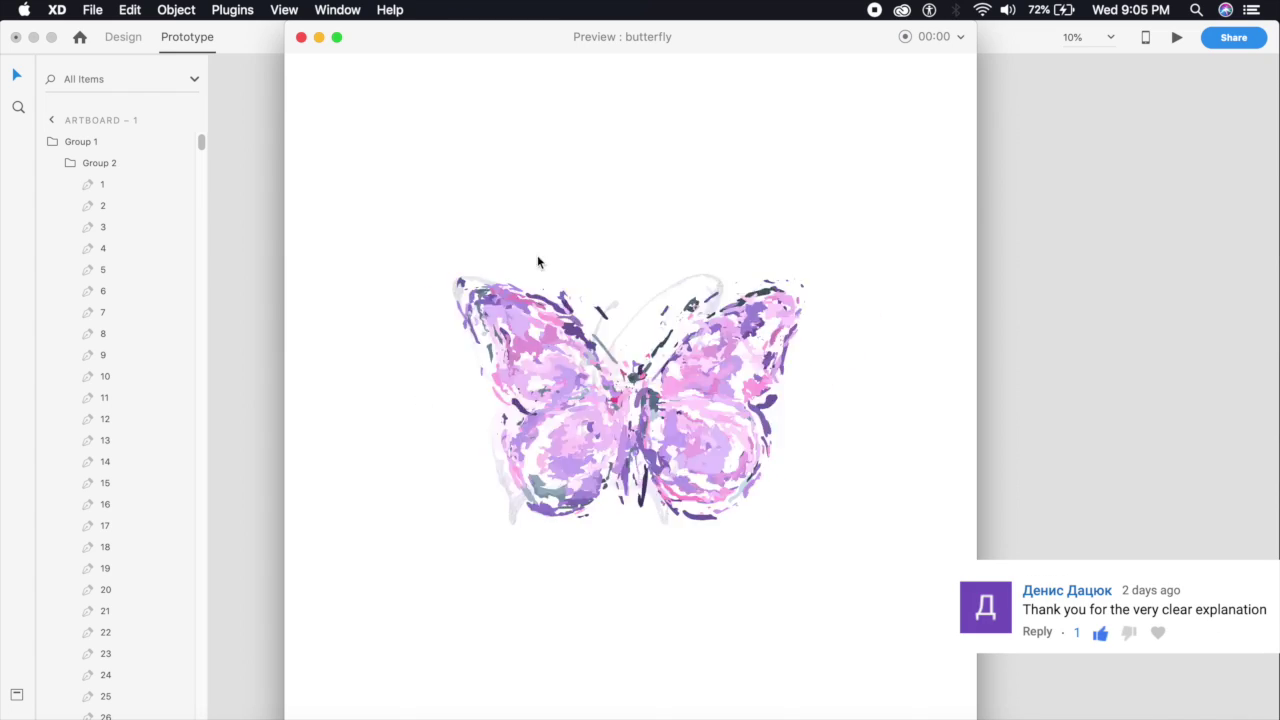
pyautogui.click(572, 370)
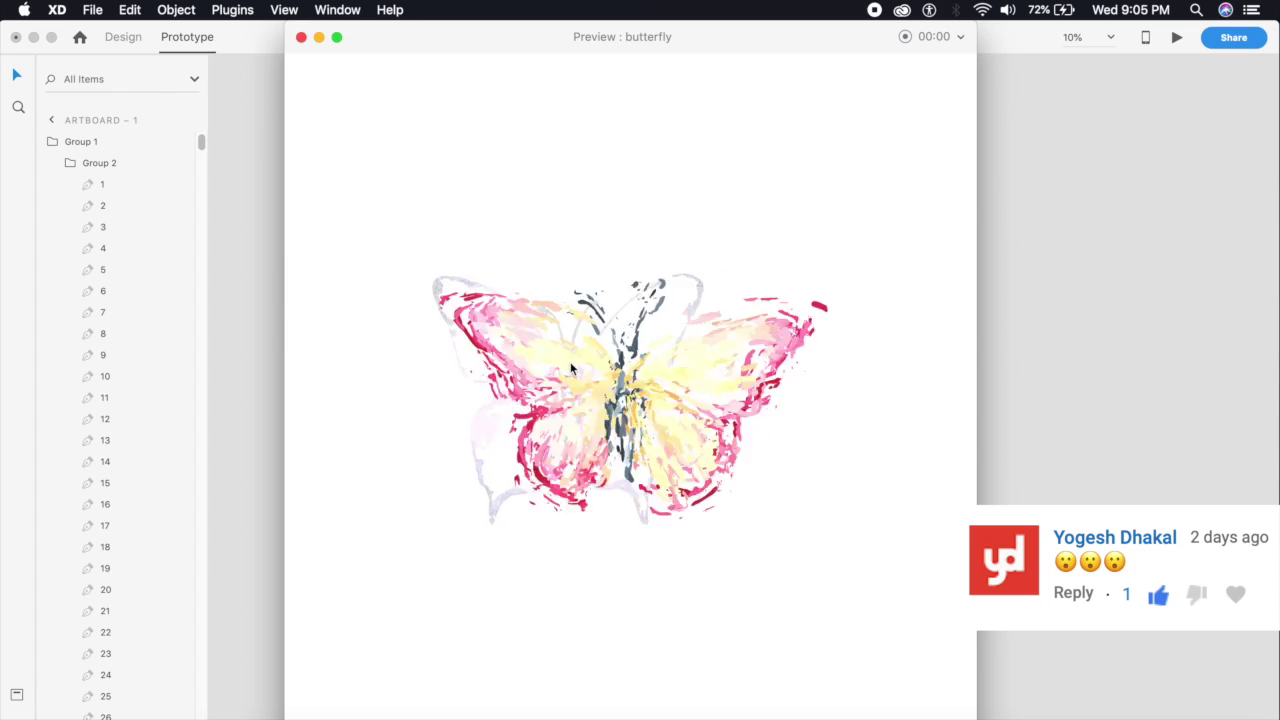
pyautogui.click(633, 415)
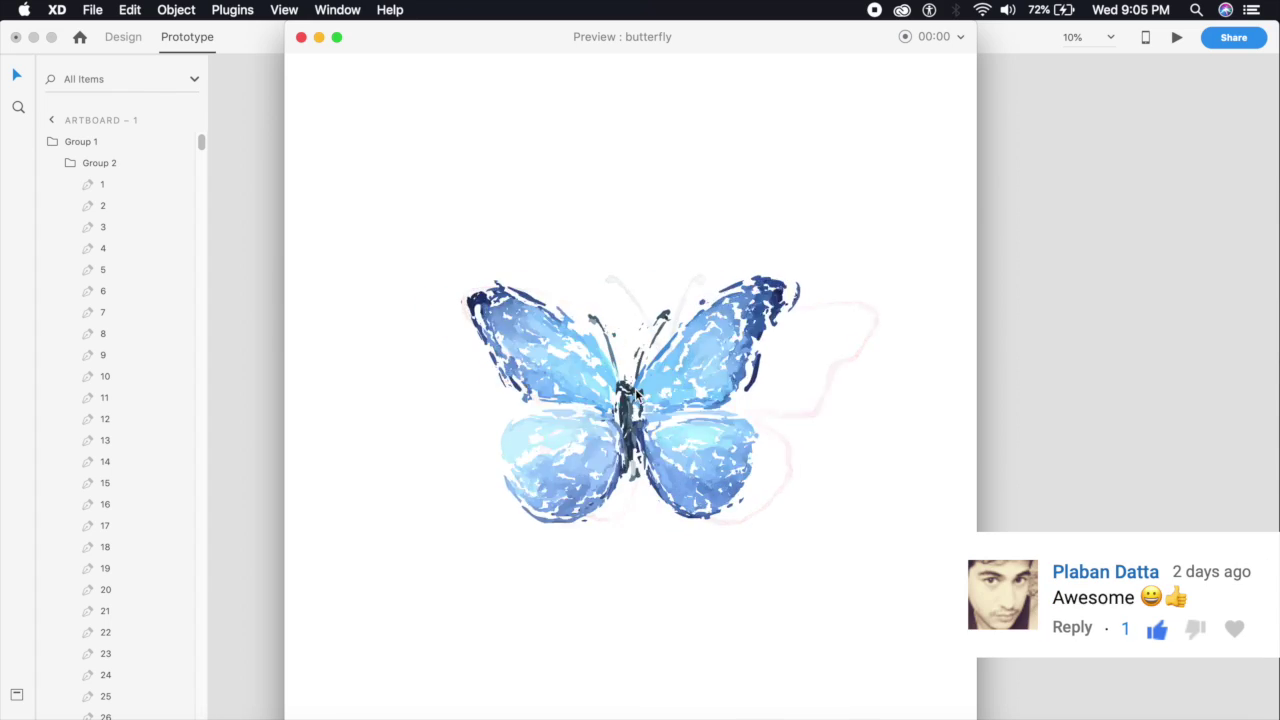
pyautogui.click(641, 403)
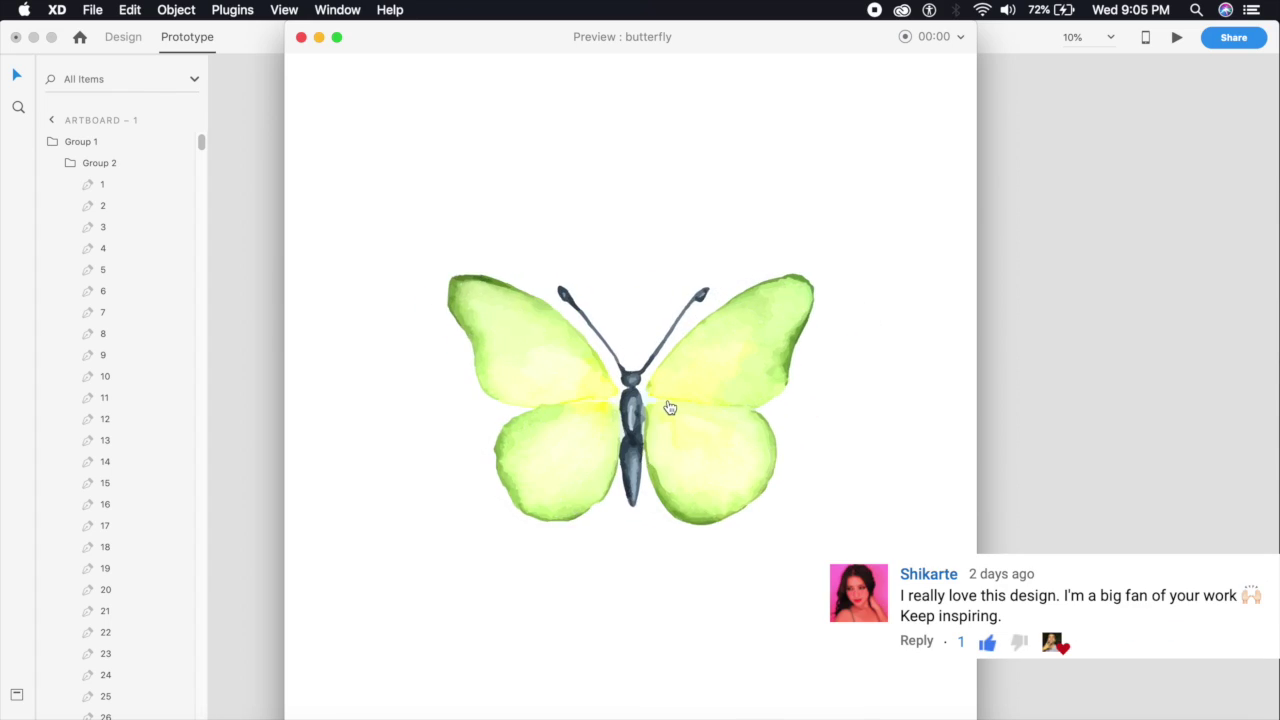
pyautogui.click(669, 406)
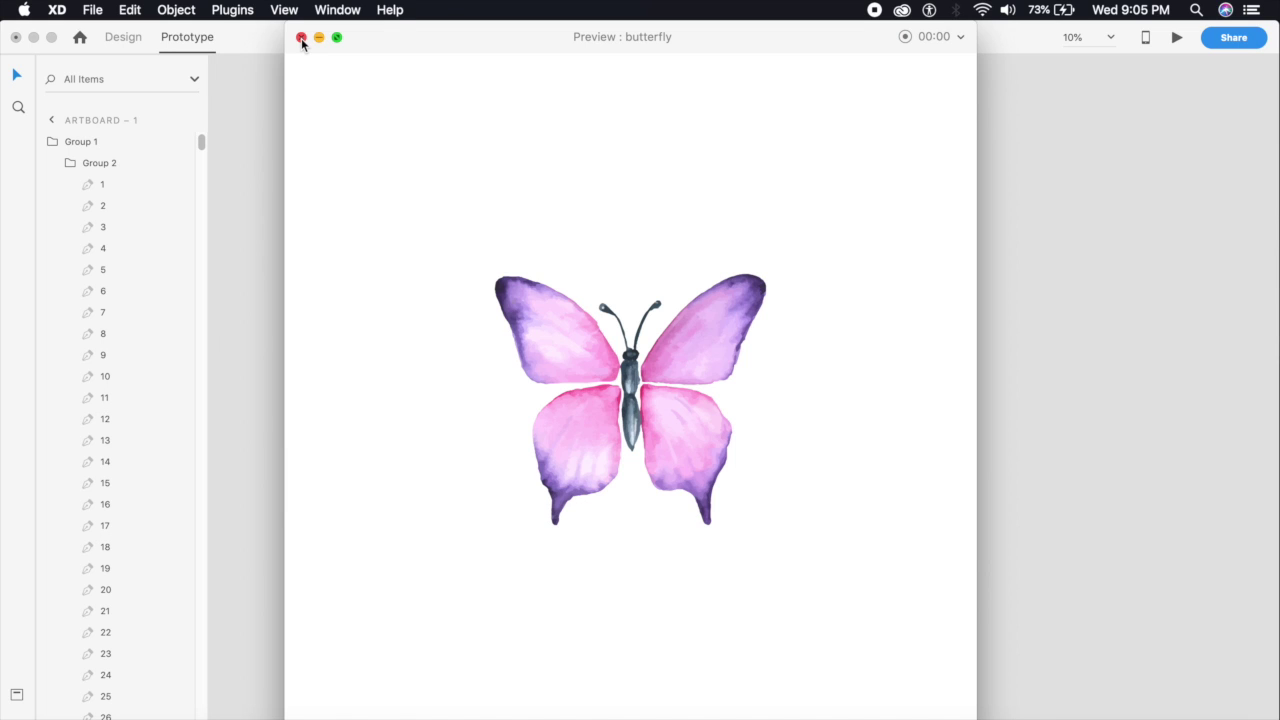
# Step: Close the prototype preview and select Artboard 1 to check its transition link
pyautogui.click(301, 38)
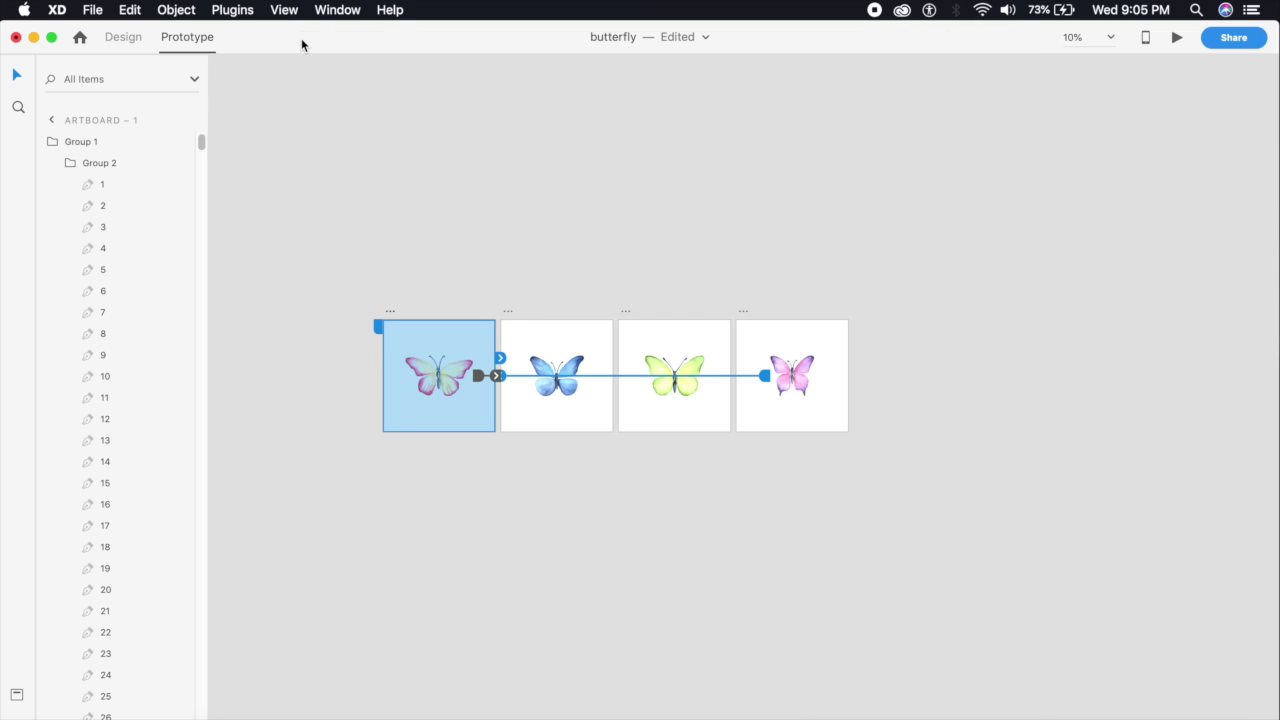
pyautogui.click(706, 271)
pyautogui.scroll(5, 646, 346)
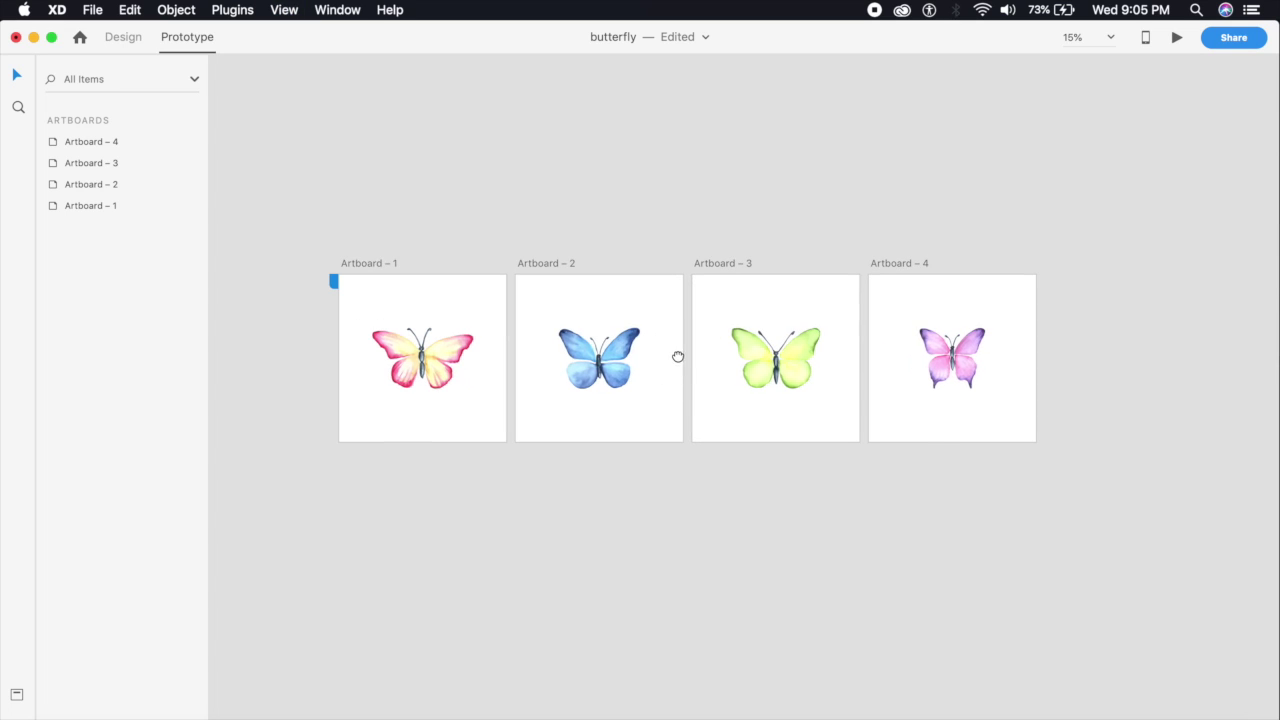
pyautogui.click(391, 264)
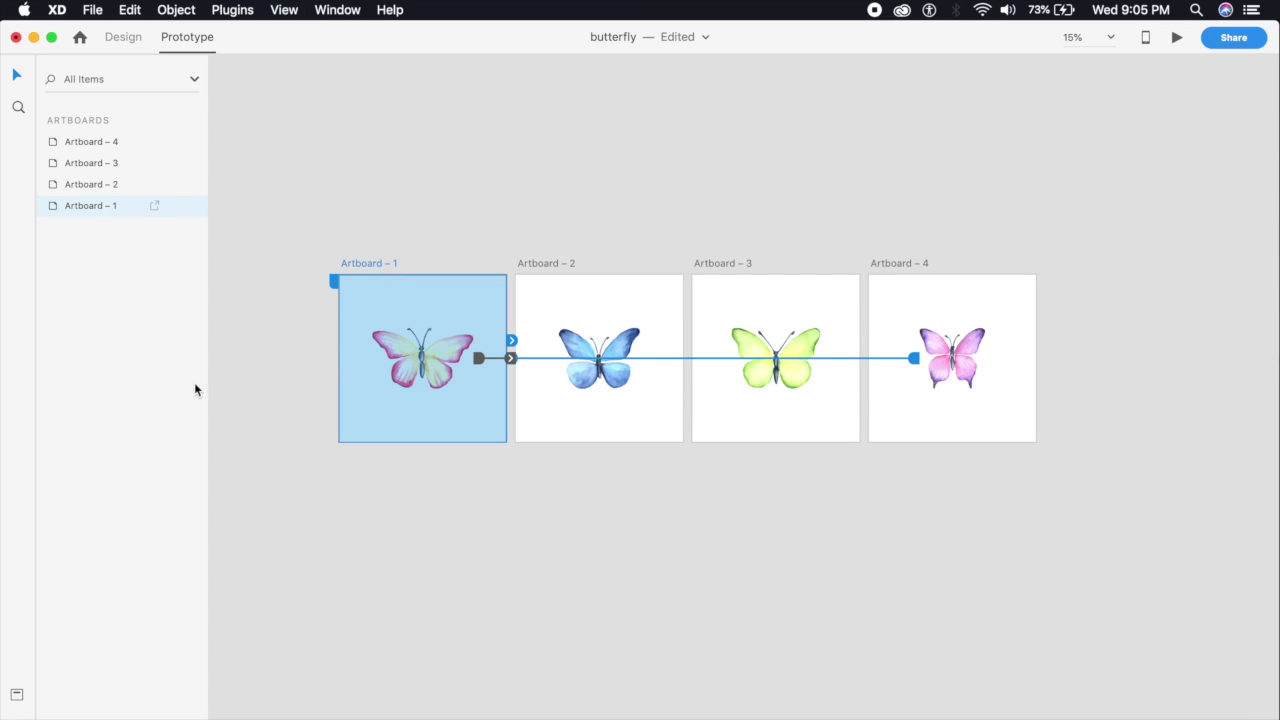
pyautogui.click(16, 694)
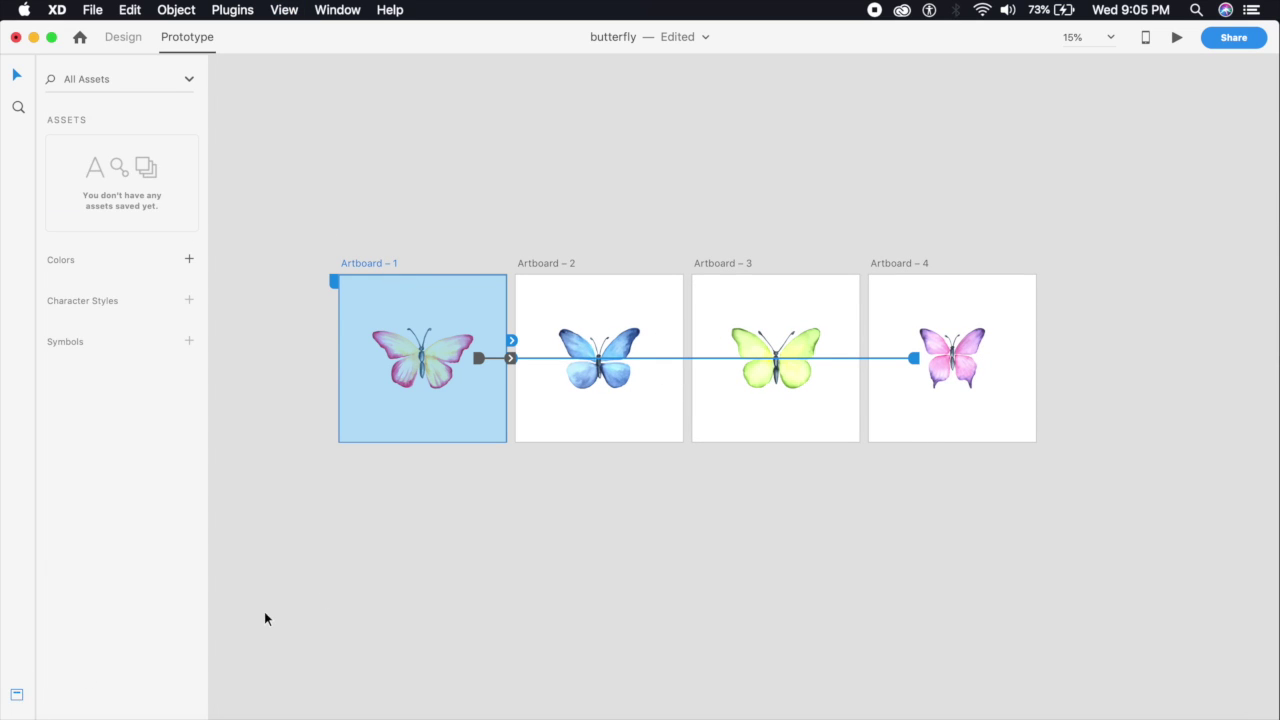
# Step: Return to Design mode and open the Hand-drawn-butterfly-set folder from Downloads
pyautogui.click(123, 37)
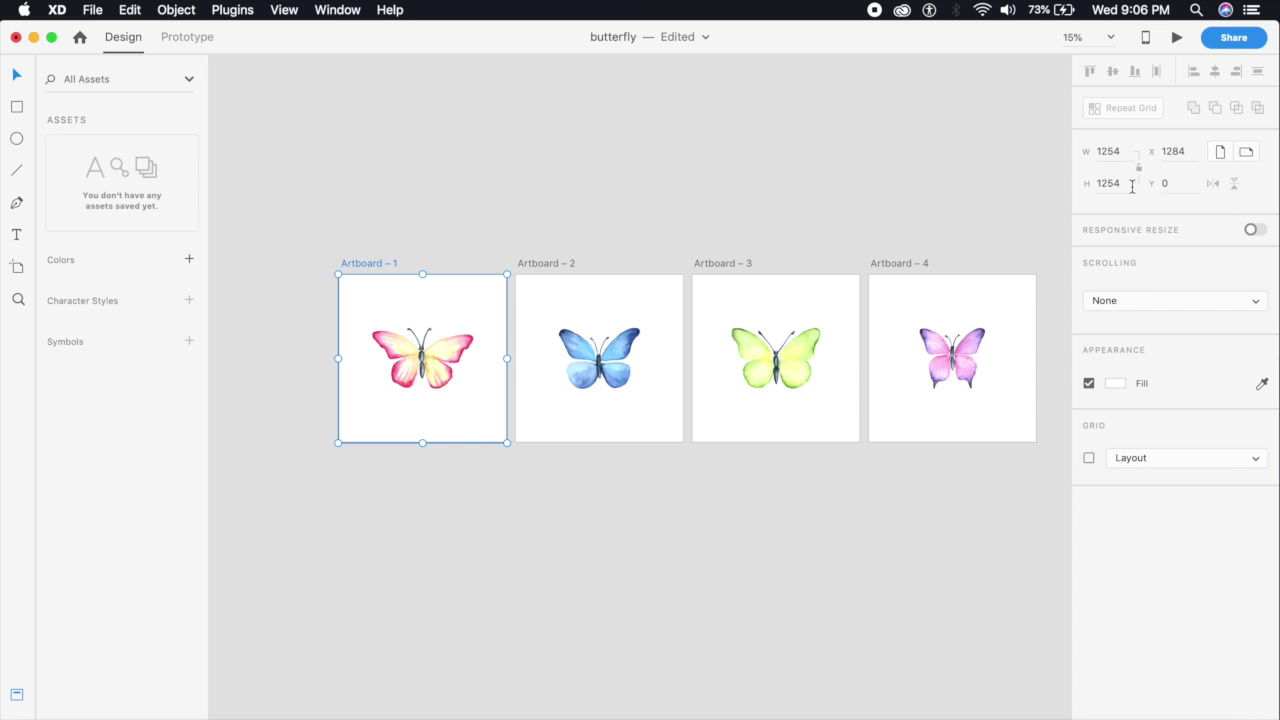
pyautogui.click(577, 550)
pyautogui.scroll(-3, 591, 563)
pyautogui.scroll(-5, 636, 580)
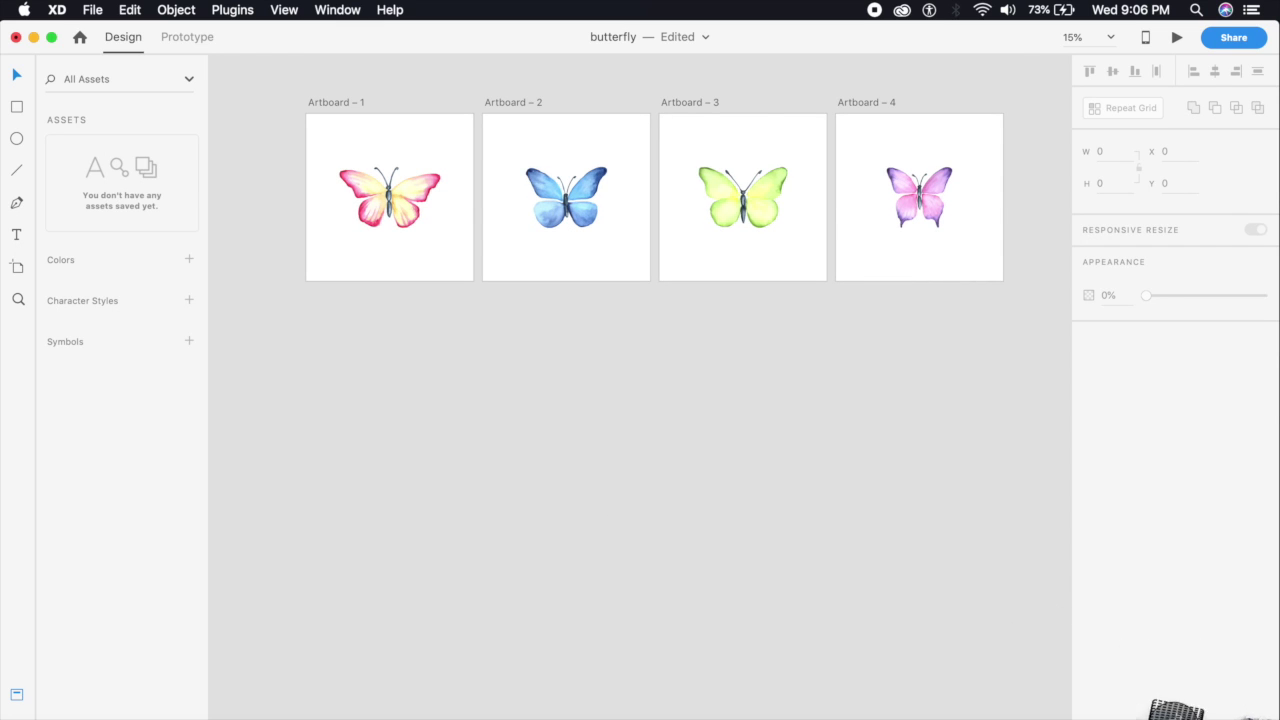
pyautogui.click(1168, 700)
pyautogui.click(1178, 664)
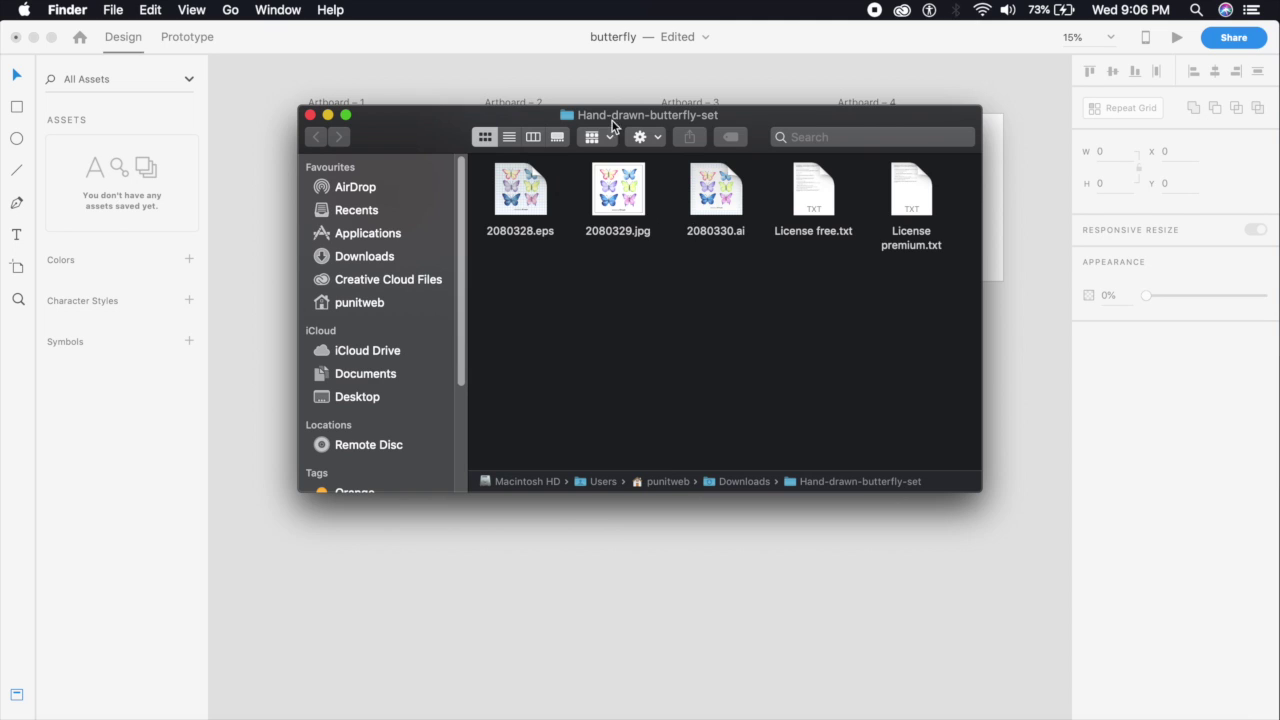
# Step: Move the Finder window aside, select 2080330.ai, and close the folder window
pyautogui.moveTo(625, 118); pyautogui.dragTo(945, 134)
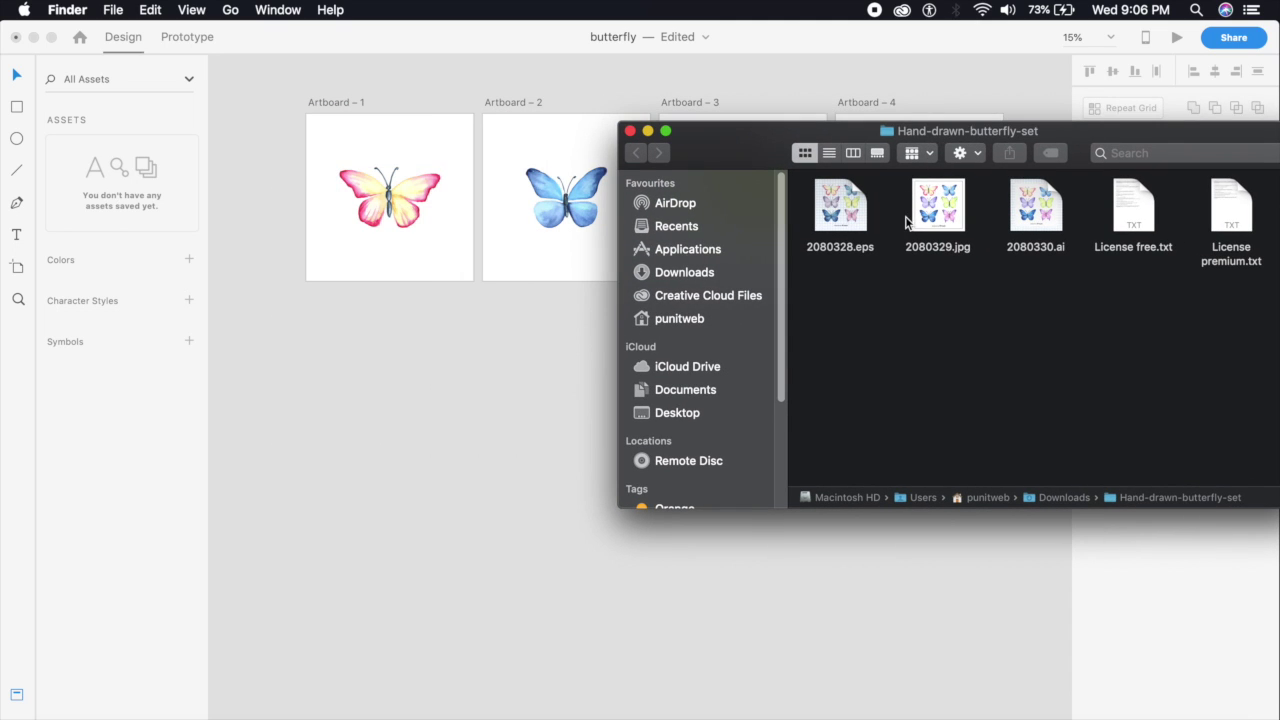
pyautogui.moveTo(1004, 138); pyautogui.dragTo(755, 147)
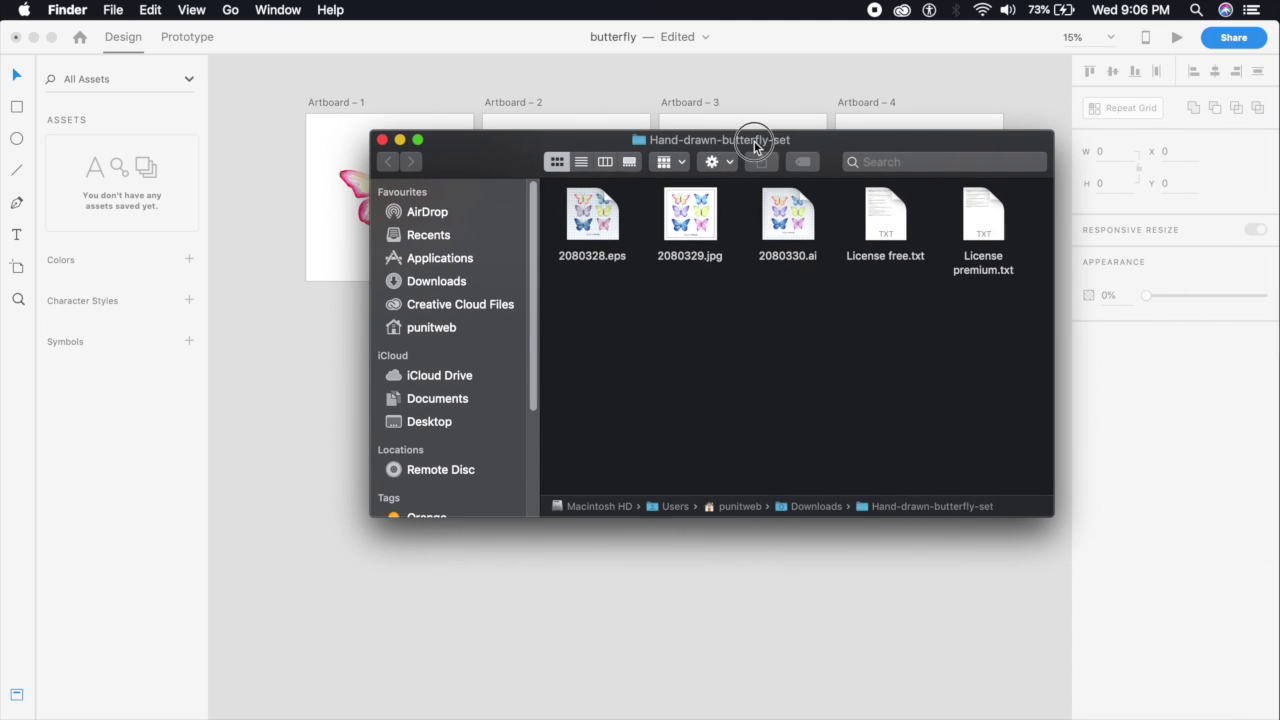
pyautogui.click(812, 262)
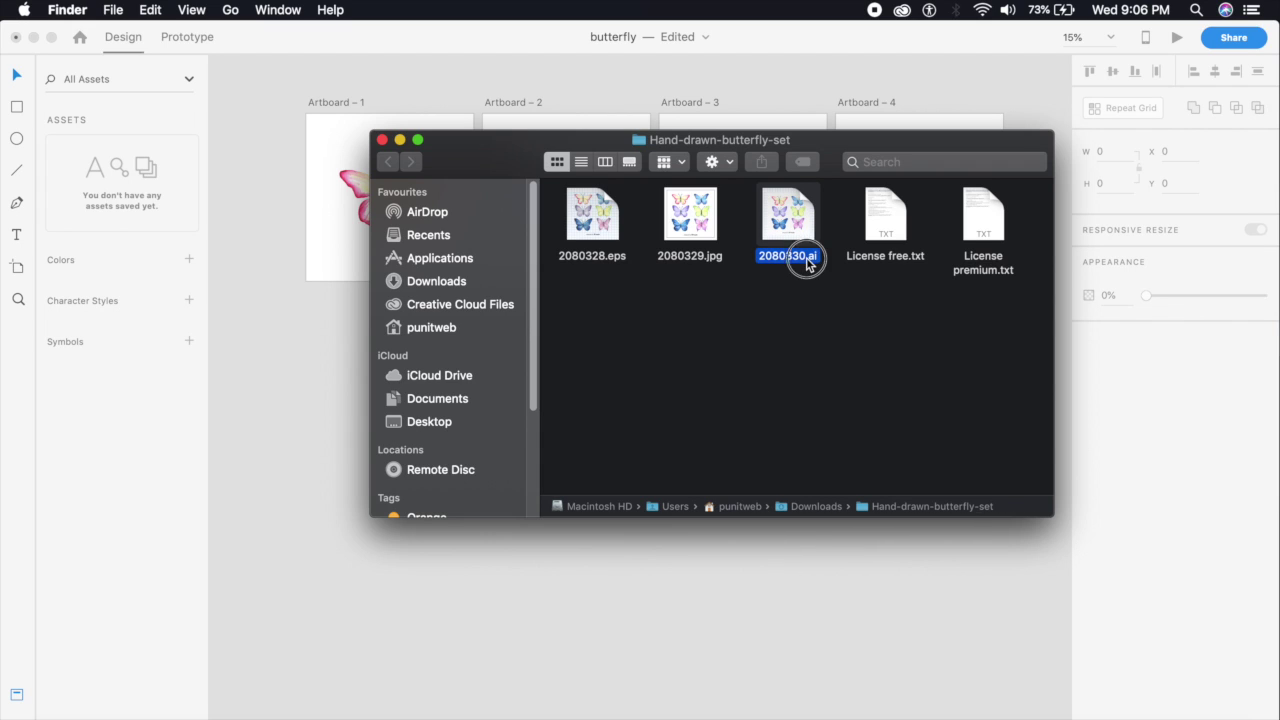
pyautogui.click(381, 140)
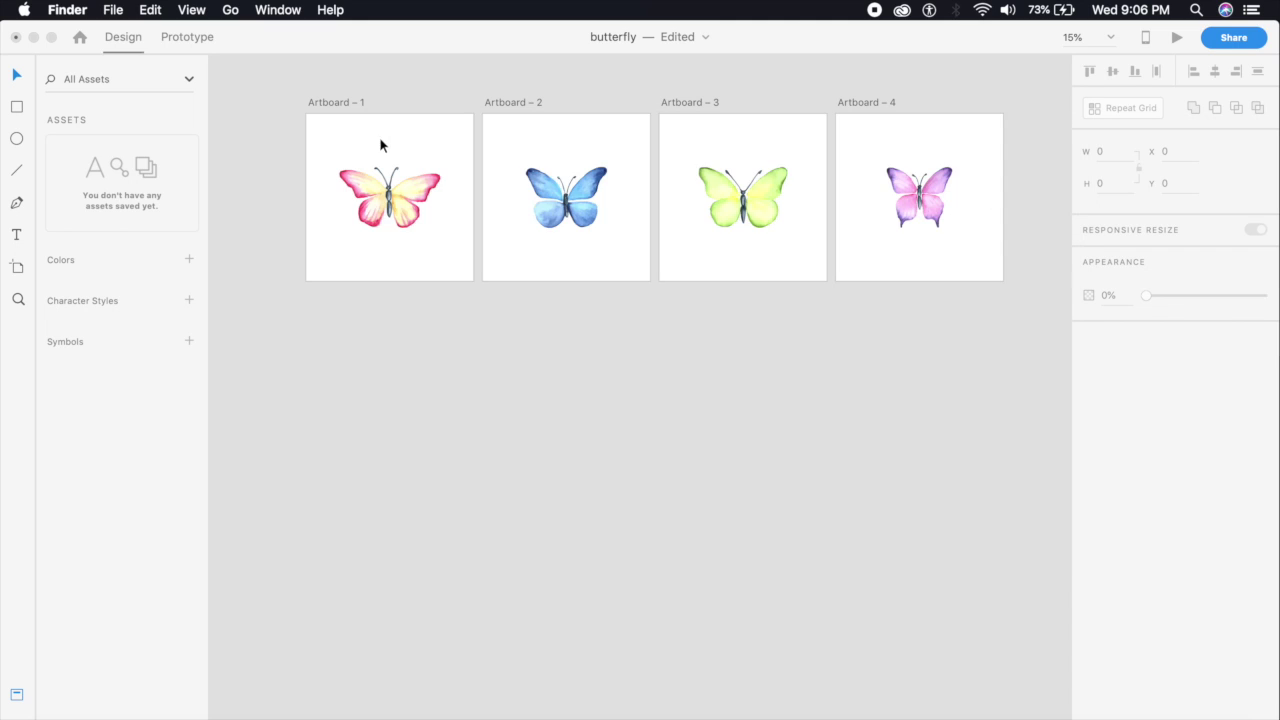
# Step: Import 2080330.ai from Downloads > Hand-drawn-butterfly-set via File > Import
pyautogui.click(150, 26)
pyautogui.click(92, 10)
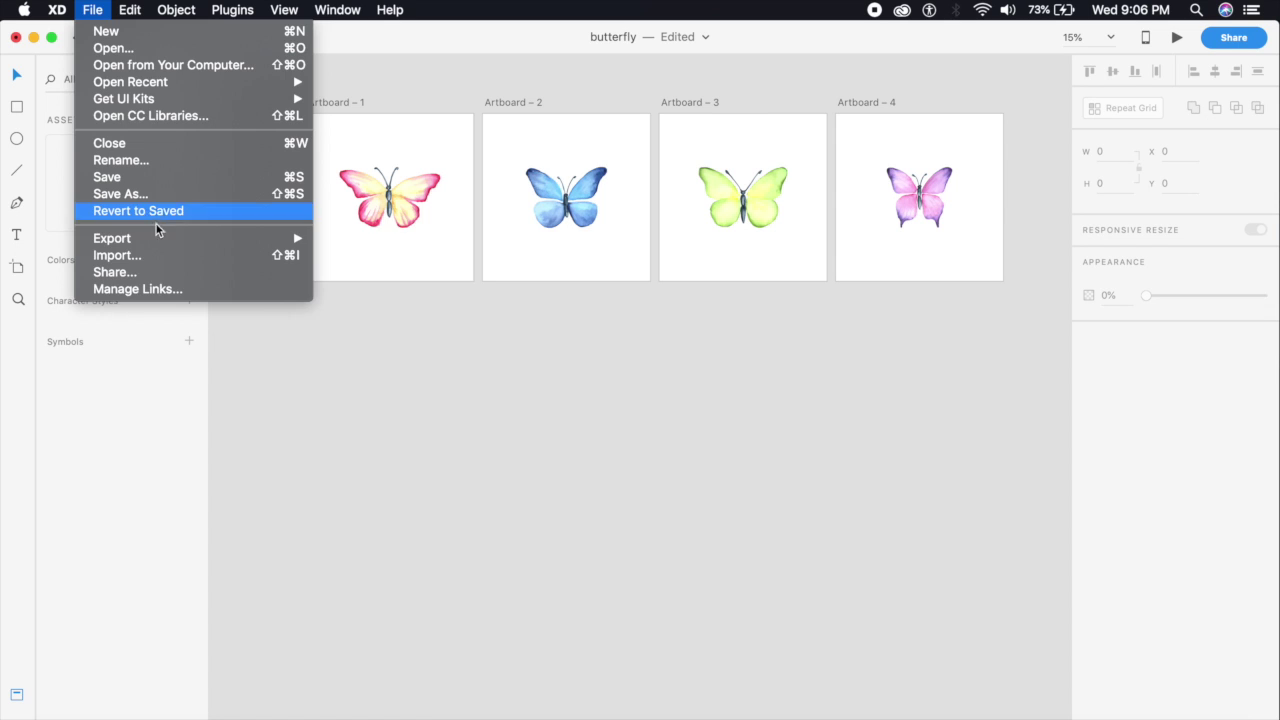
pyautogui.click(160, 257)
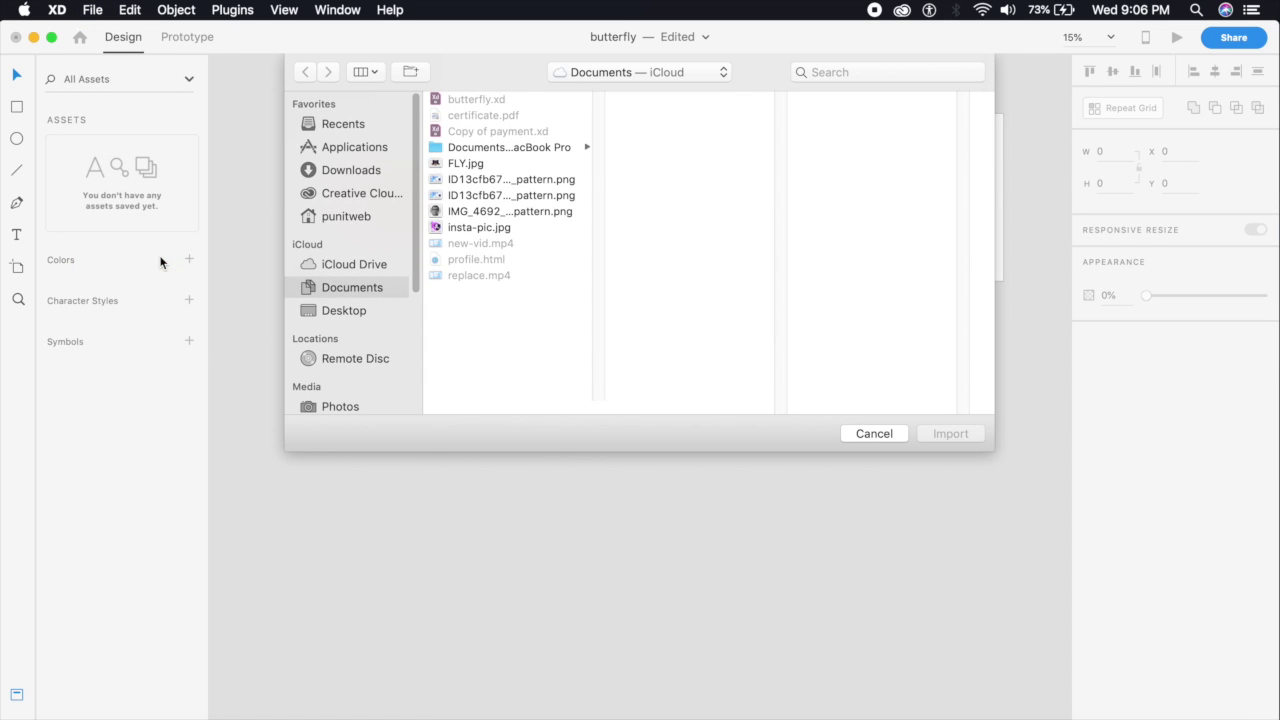
pyautogui.click(350, 171)
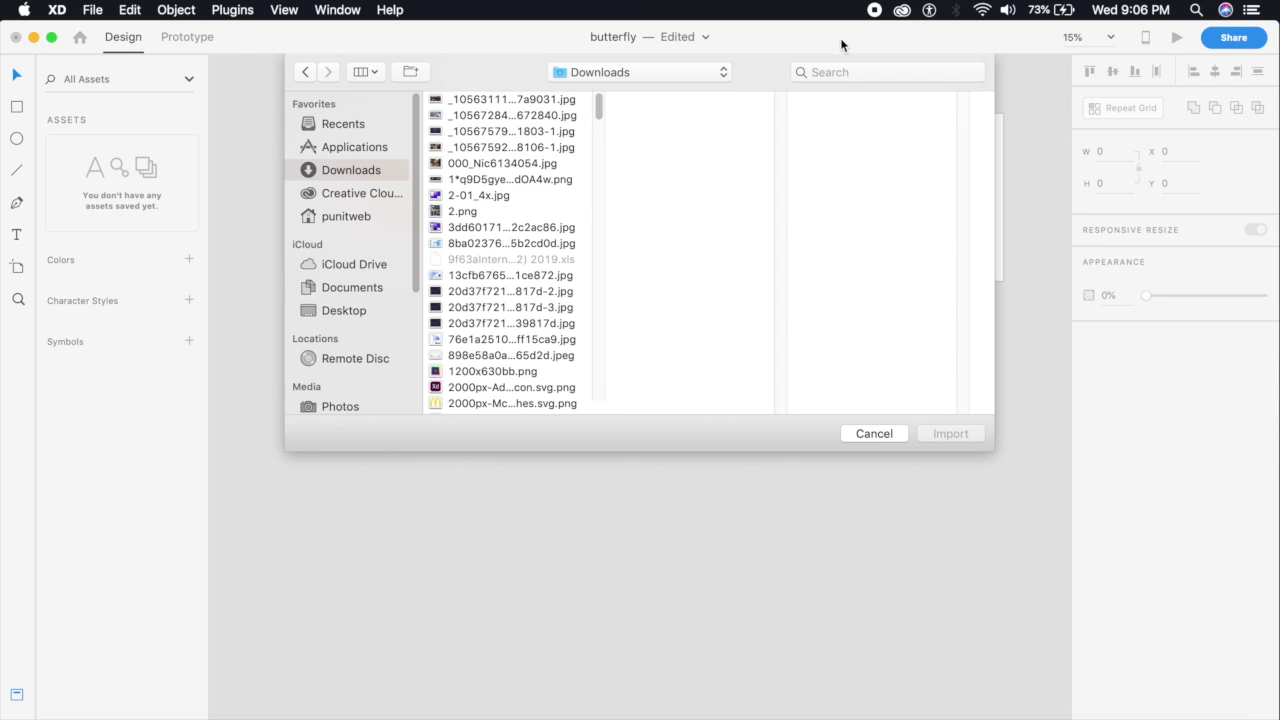
pyautogui.click(833, 72)
pyautogui.write('butterfly')
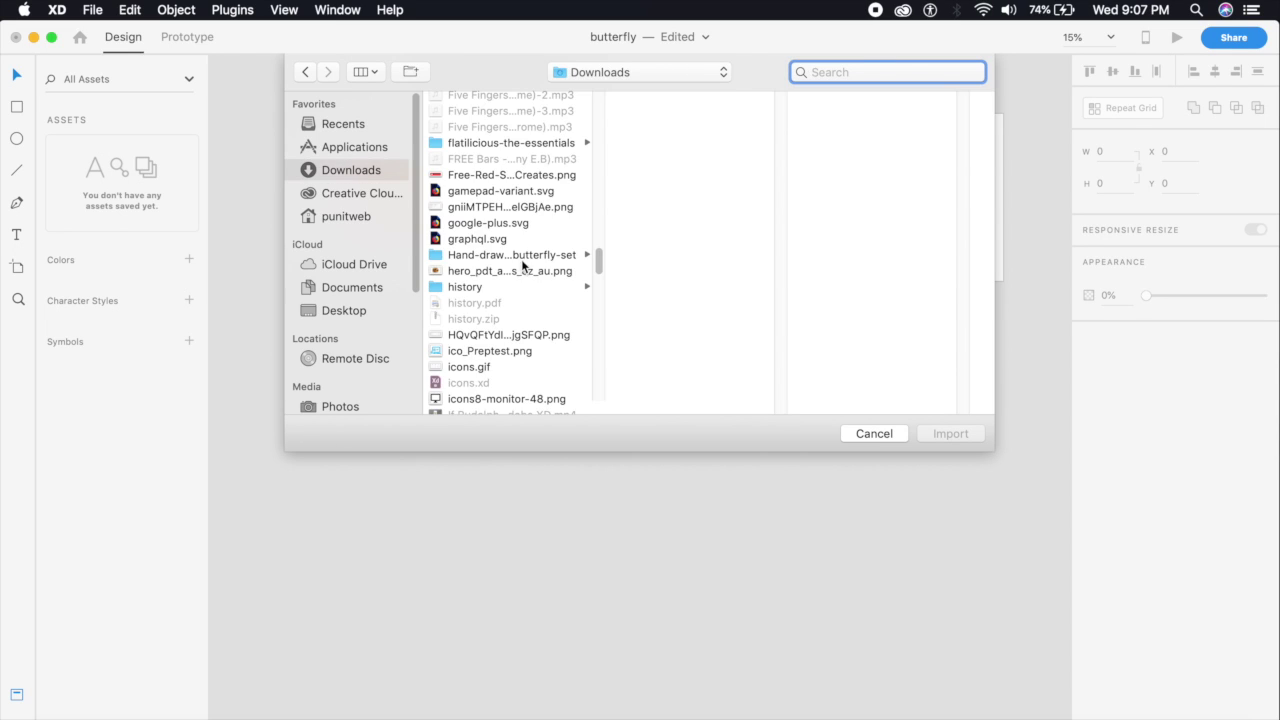
pyautogui.click(524, 262)
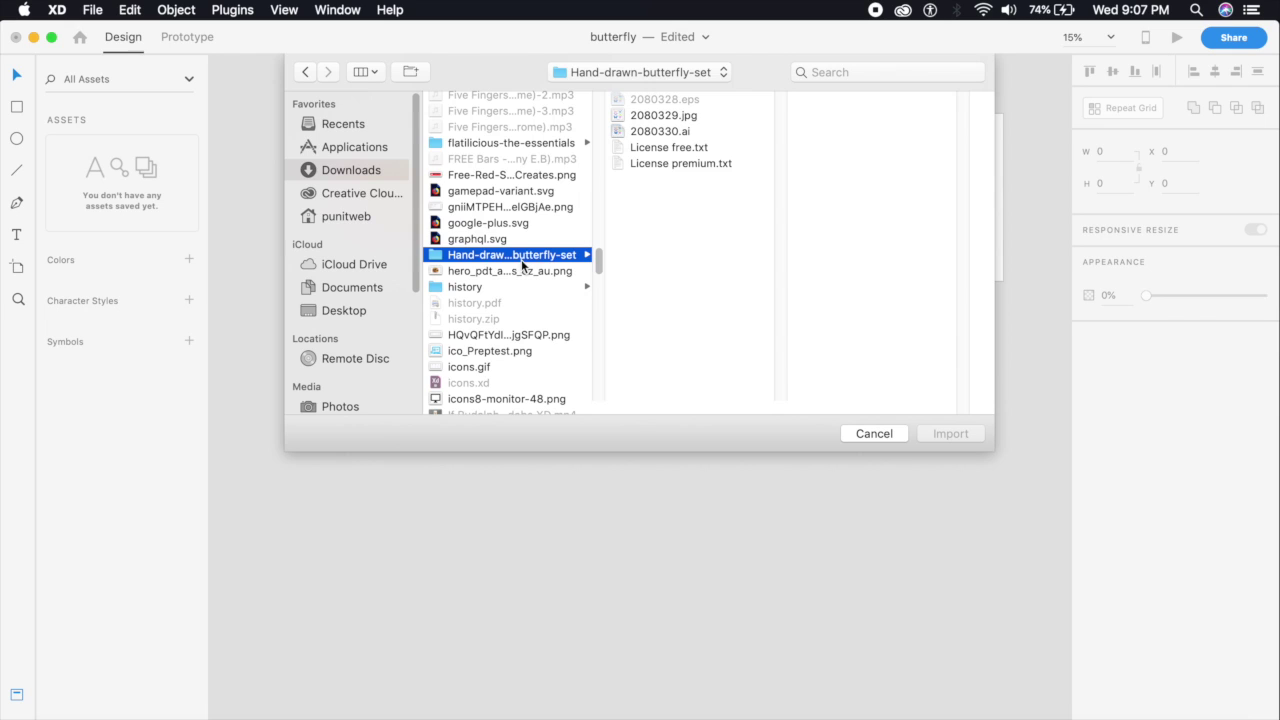
pyautogui.click(679, 133)
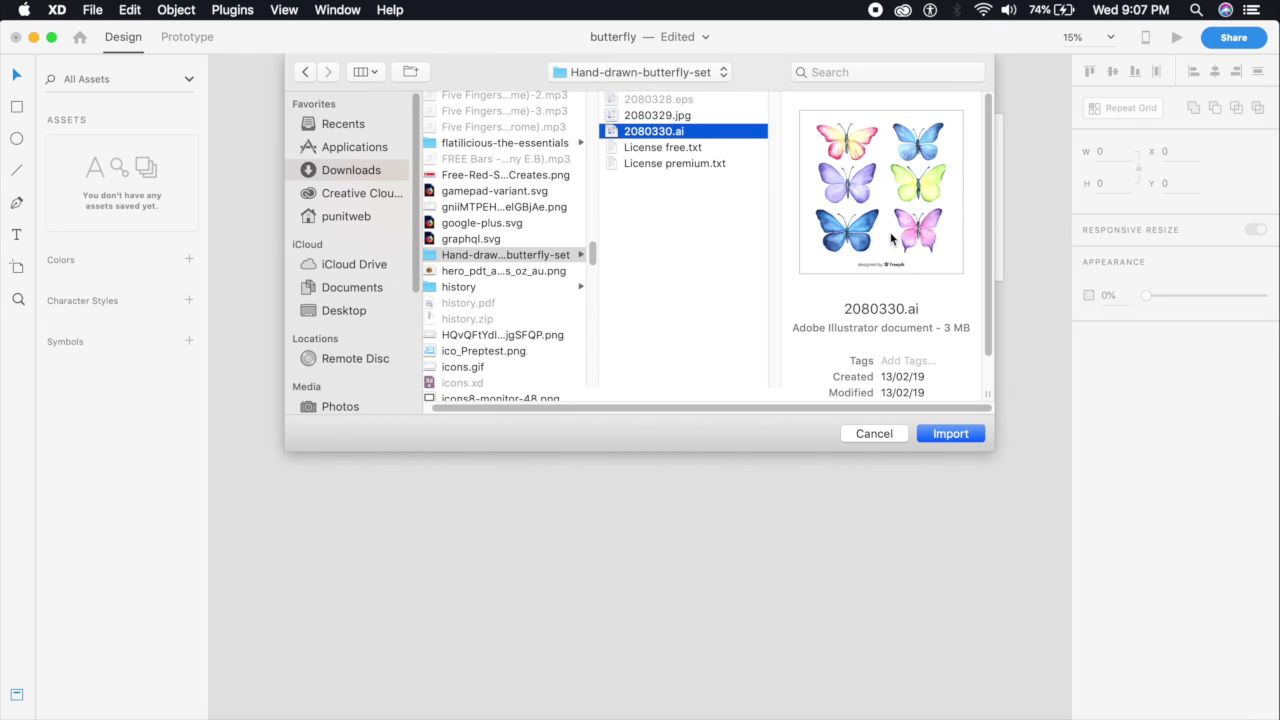
pyautogui.click(960, 435)
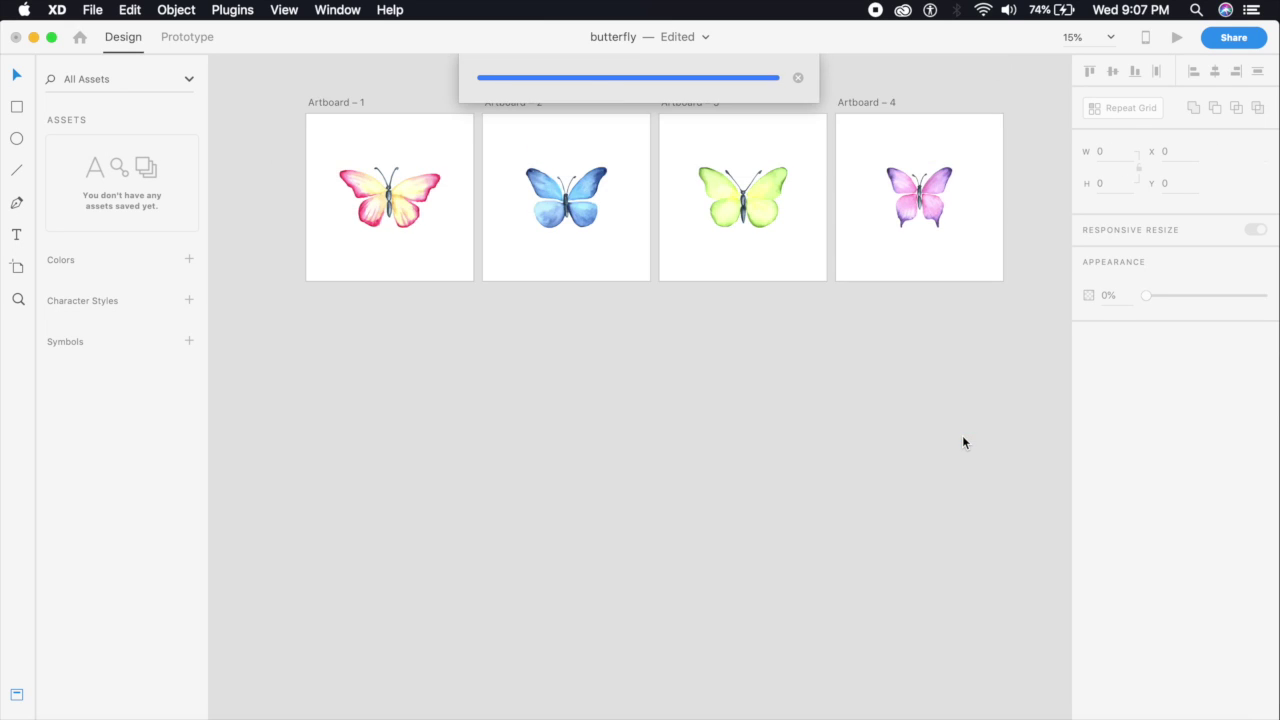
pyautogui.scroll(5, 680, 451)
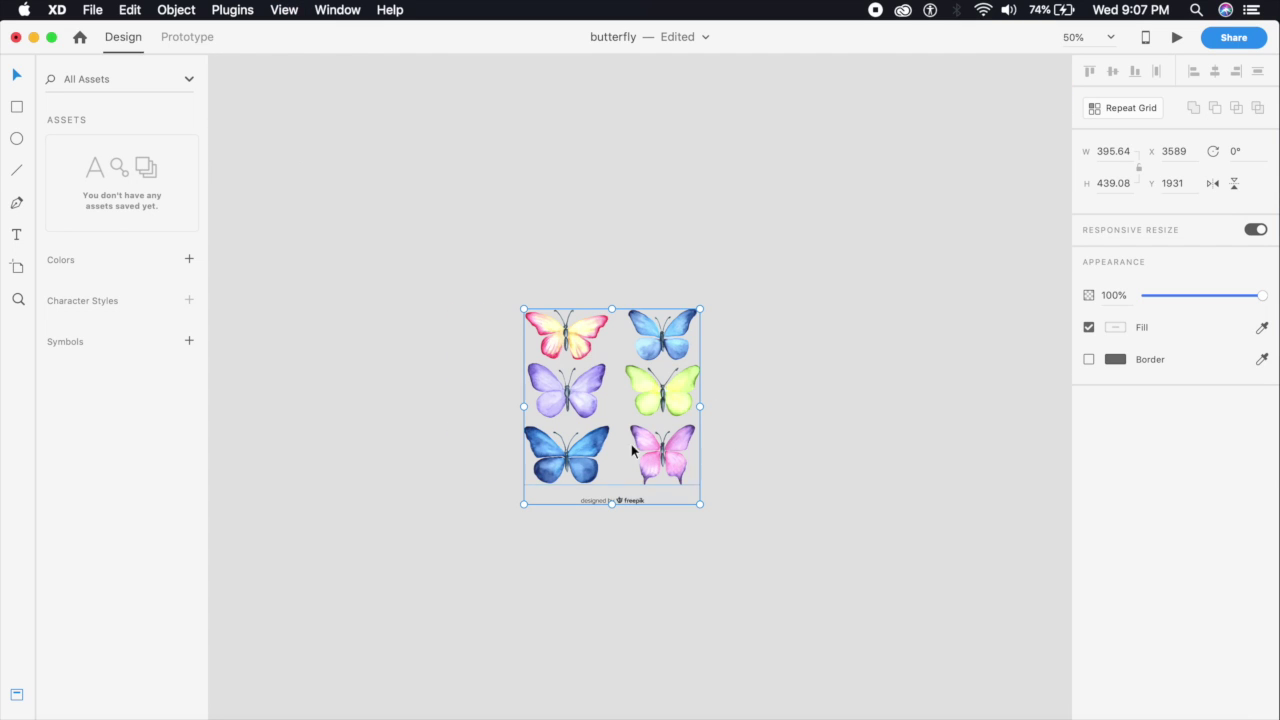
pyautogui.doubleClick(580, 404)
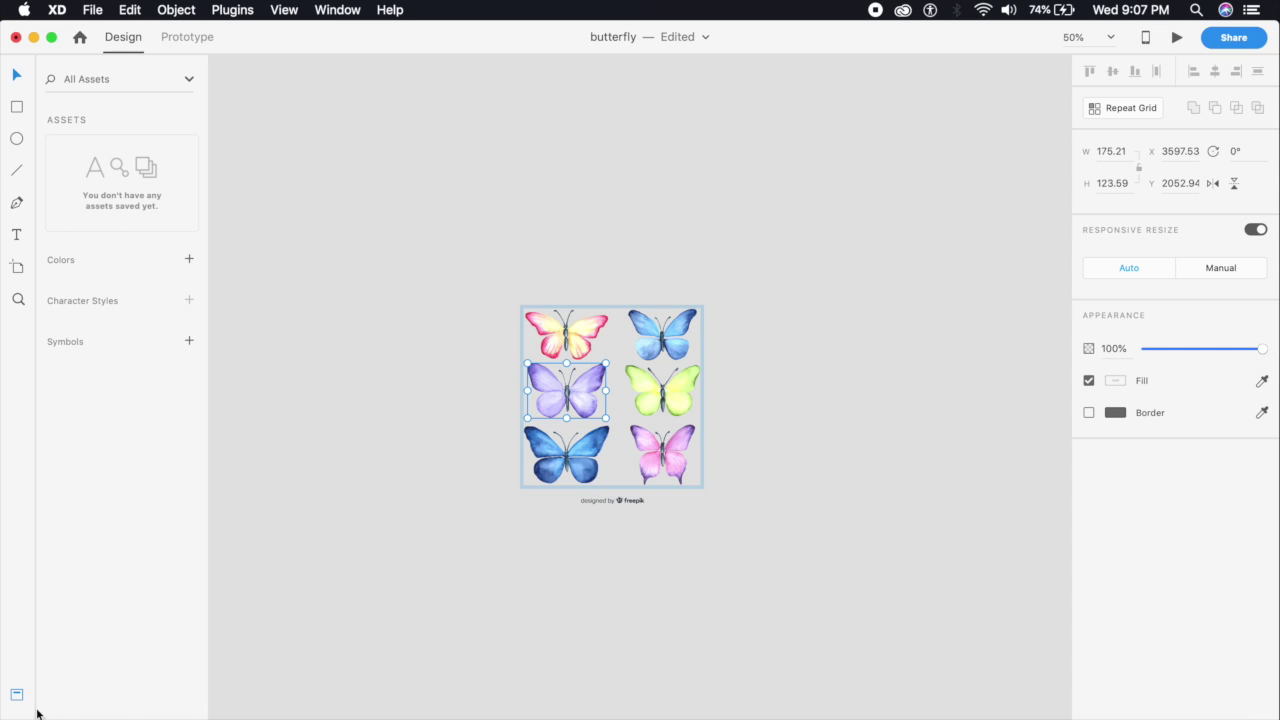
pyautogui.press('super+y')
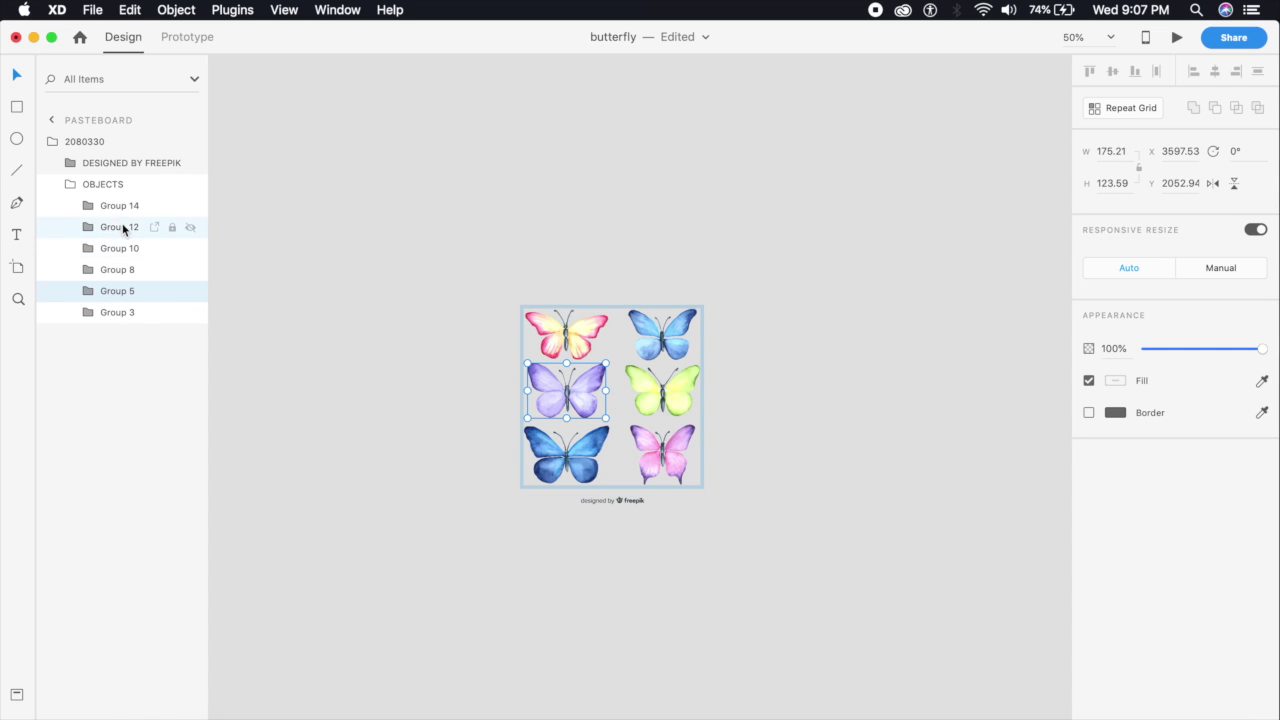
pyautogui.doubleClick(572, 396)
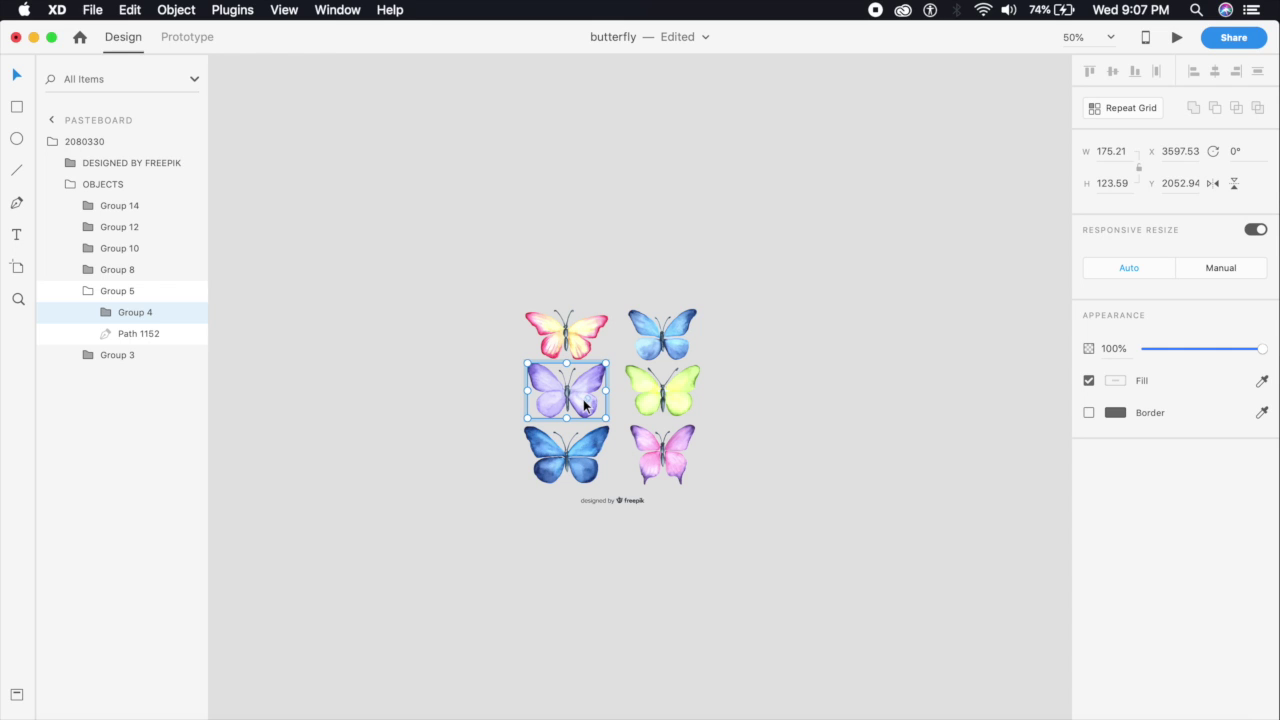
pyautogui.doubleClick(588, 388)
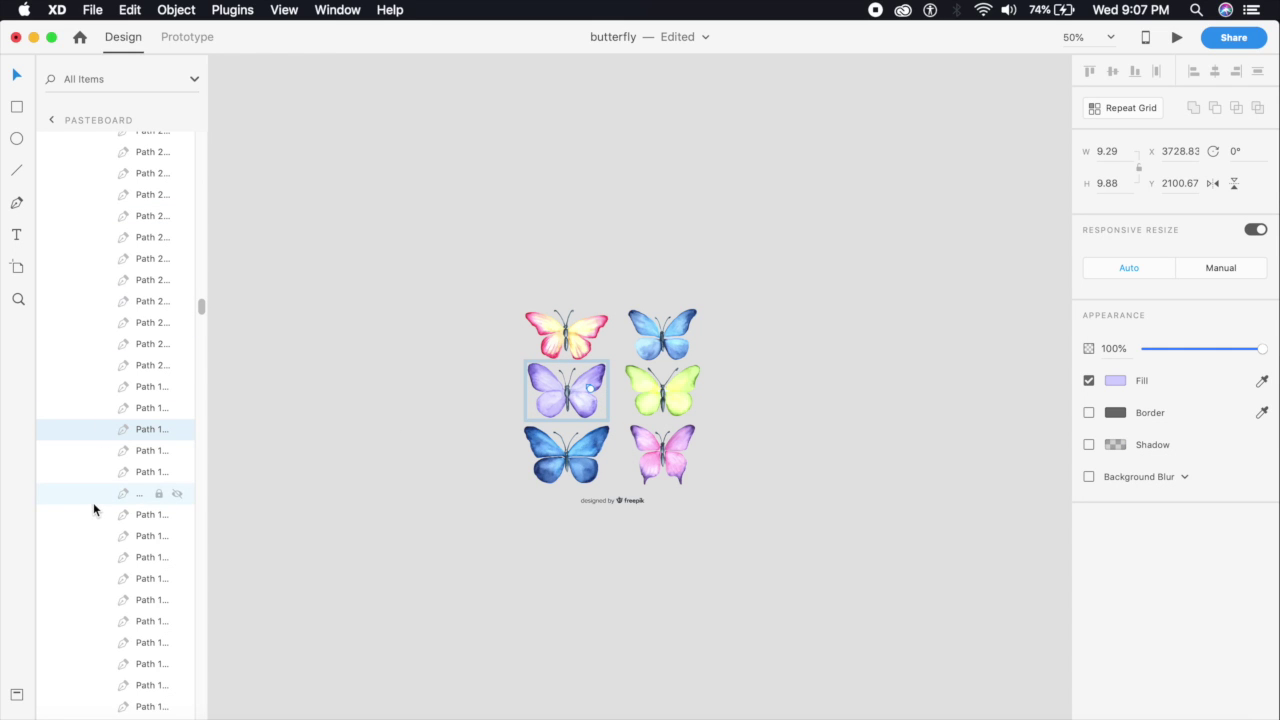
pyautogui.click(586, 402)
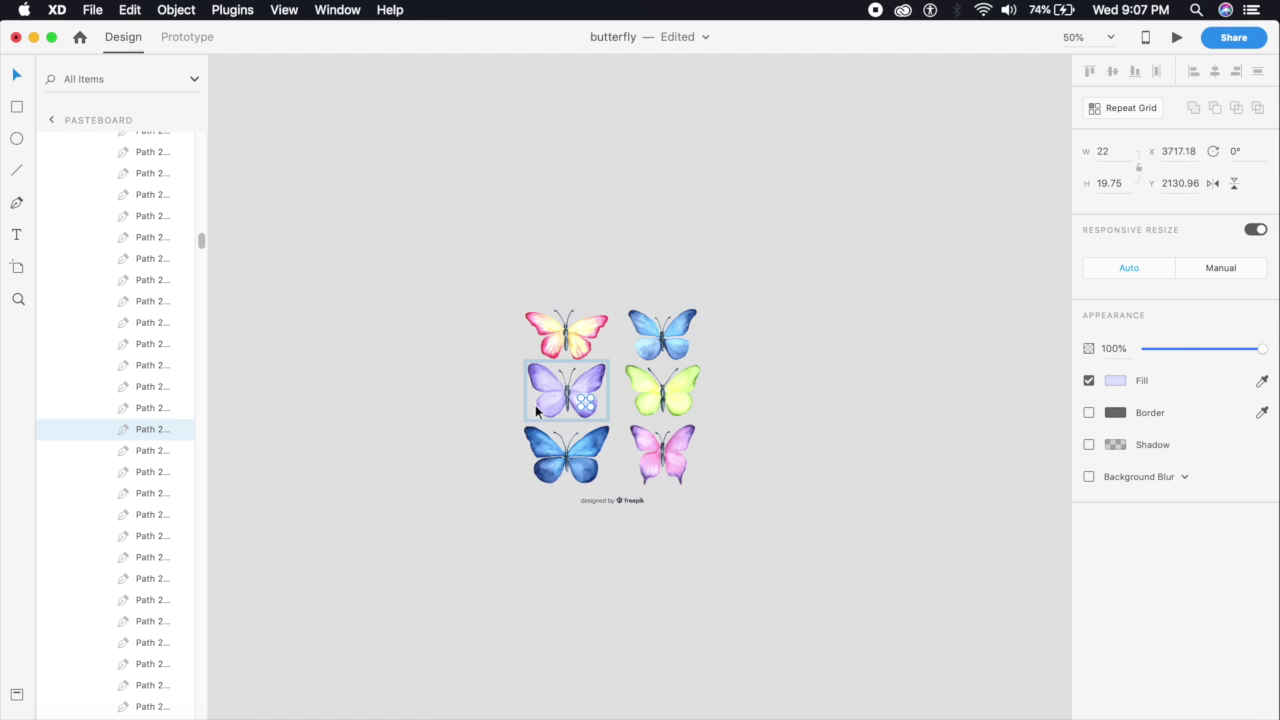
pyautogui.click(468, 408)
# Step: Zoom out to 25% and draw a new square Artboard 5 left of the butterflies
pyautogui.press('super+minus')
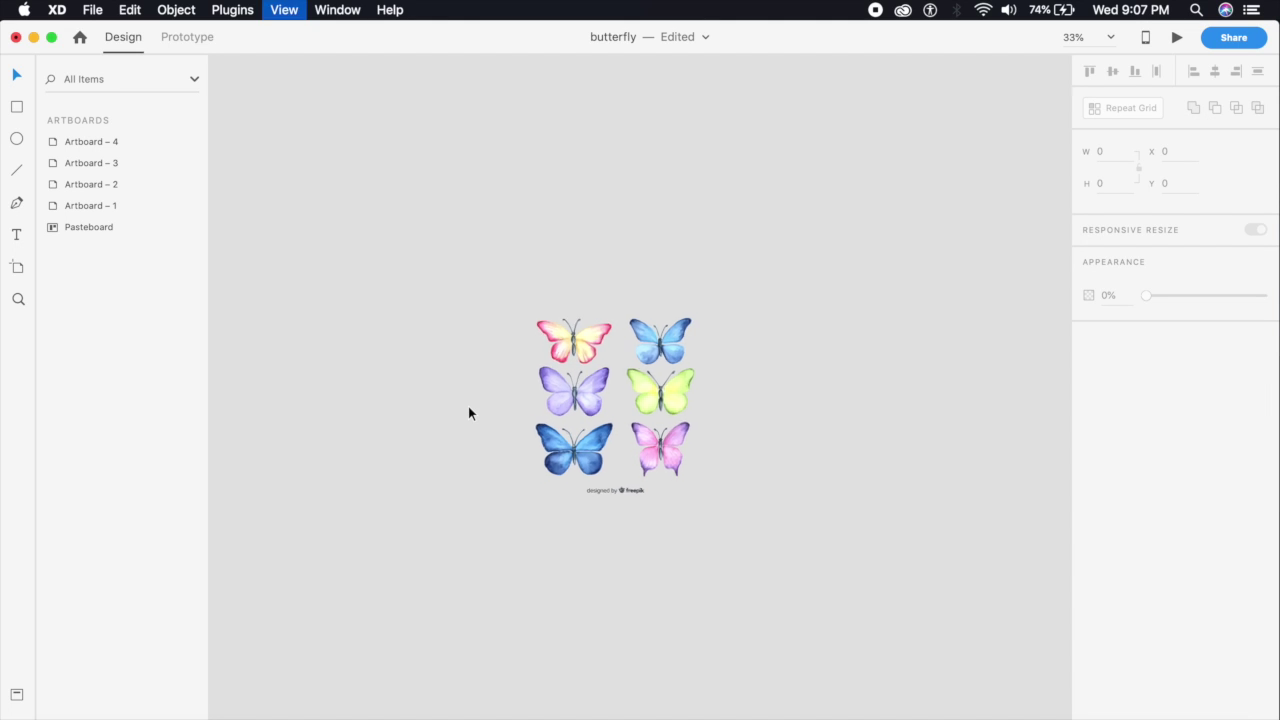
pyautogui.moveTo(566, 308); pyautogui.dragTo(723, 134)
pyautogui.press('super+minus')
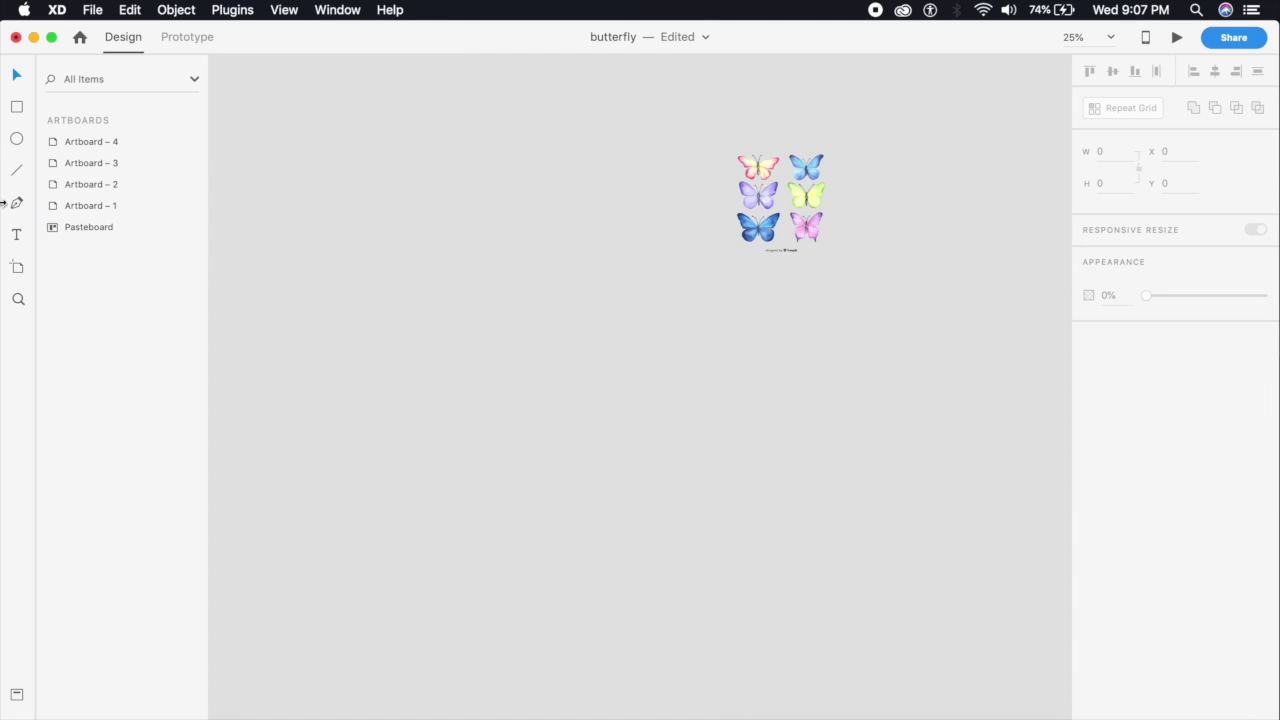
pyautogui.click(16, 266)
pyautogui.moveTo(259, 310); pyautogui.dragTo(660, 655)
pyautogui.click(17, 76)
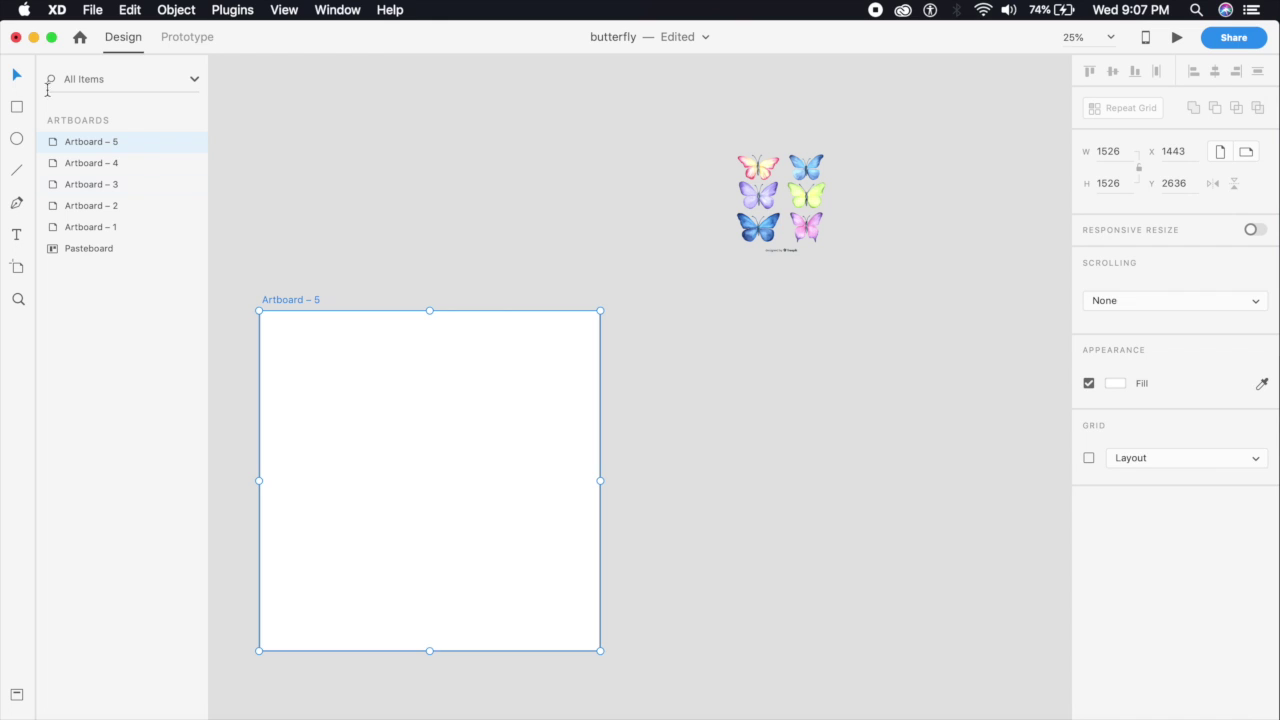
# Step: Select the top-left pink-and-yellow butterfly inside the butterfly sheet group
pyautogui.scroll(3, 905, 437)
pyautogui.hscroll(2, 905, 437)
pyautogui.click(710, 240)
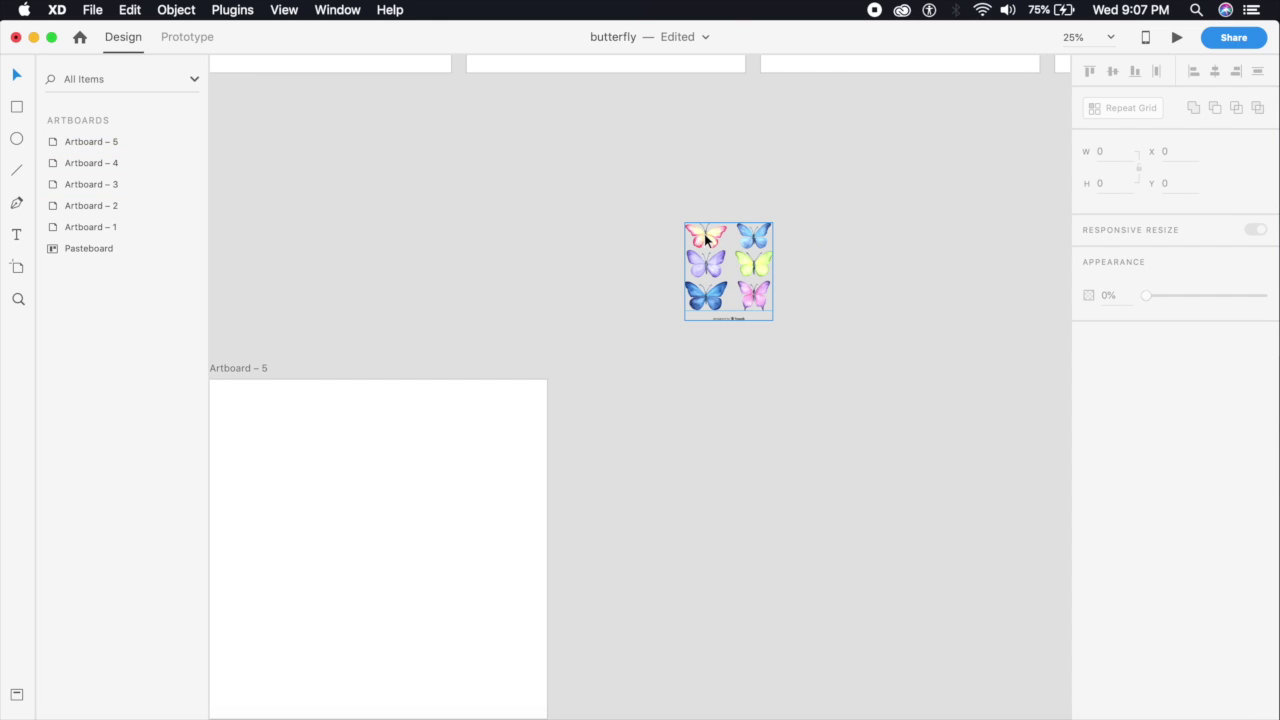
pyautogui.doubleClick(710, 240)
pyautogui.scroll(3, 763, 468)
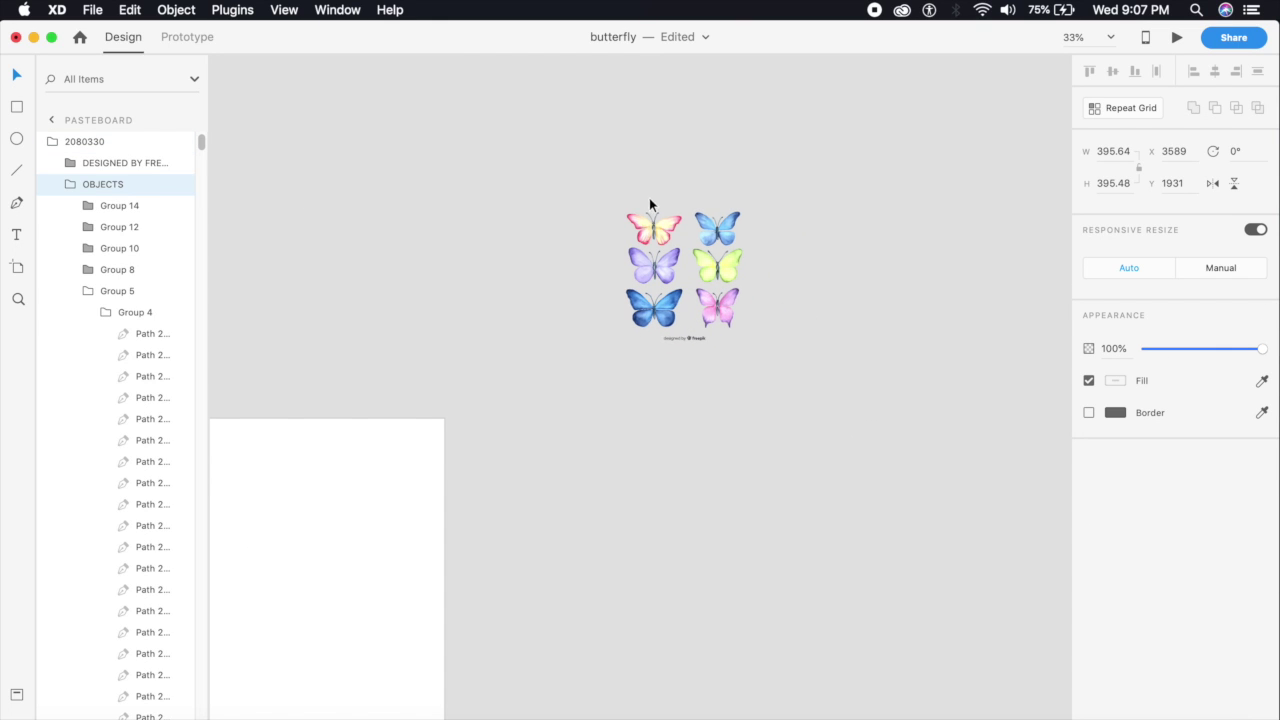
pyautogui.click(669, 232)
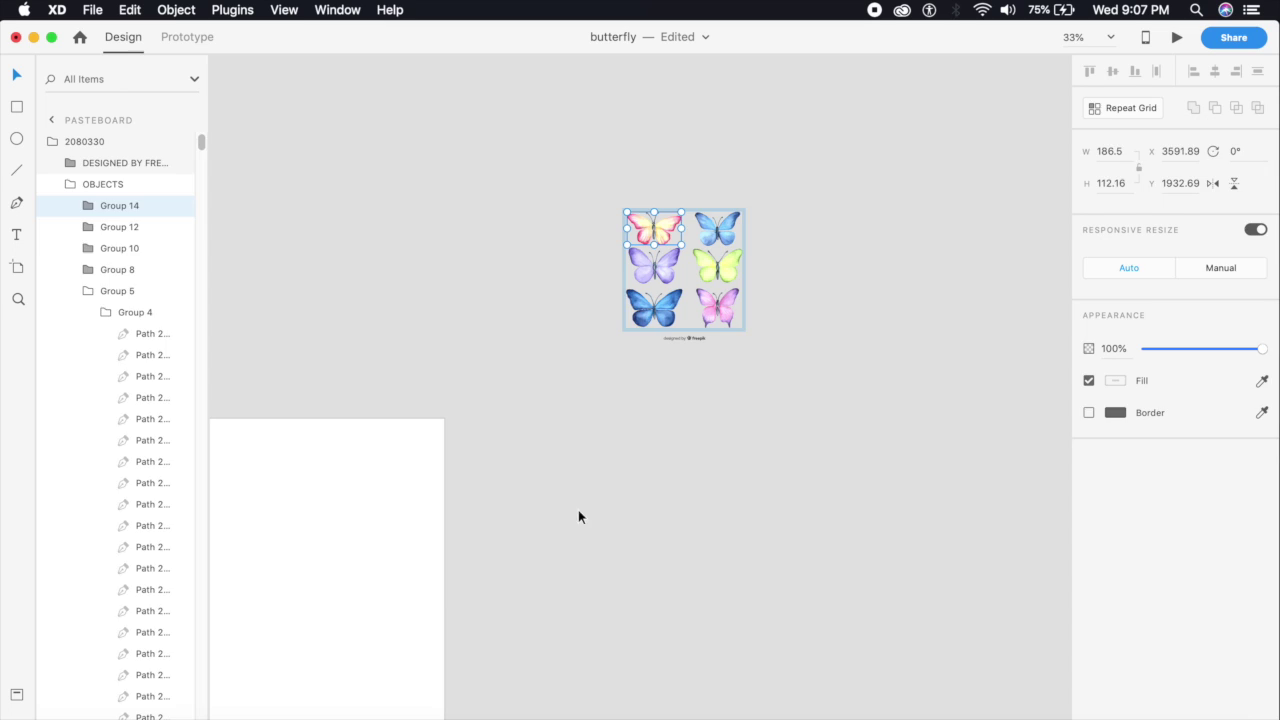
# Step: Paste the butterfly onto Artboard 5, enlarge it to 1171.11 × 704.28, and centre it
pyautogui.moveTo(469, 597); pyautogui.dragTo(794, 317)
pyautogui.click(552, 401)
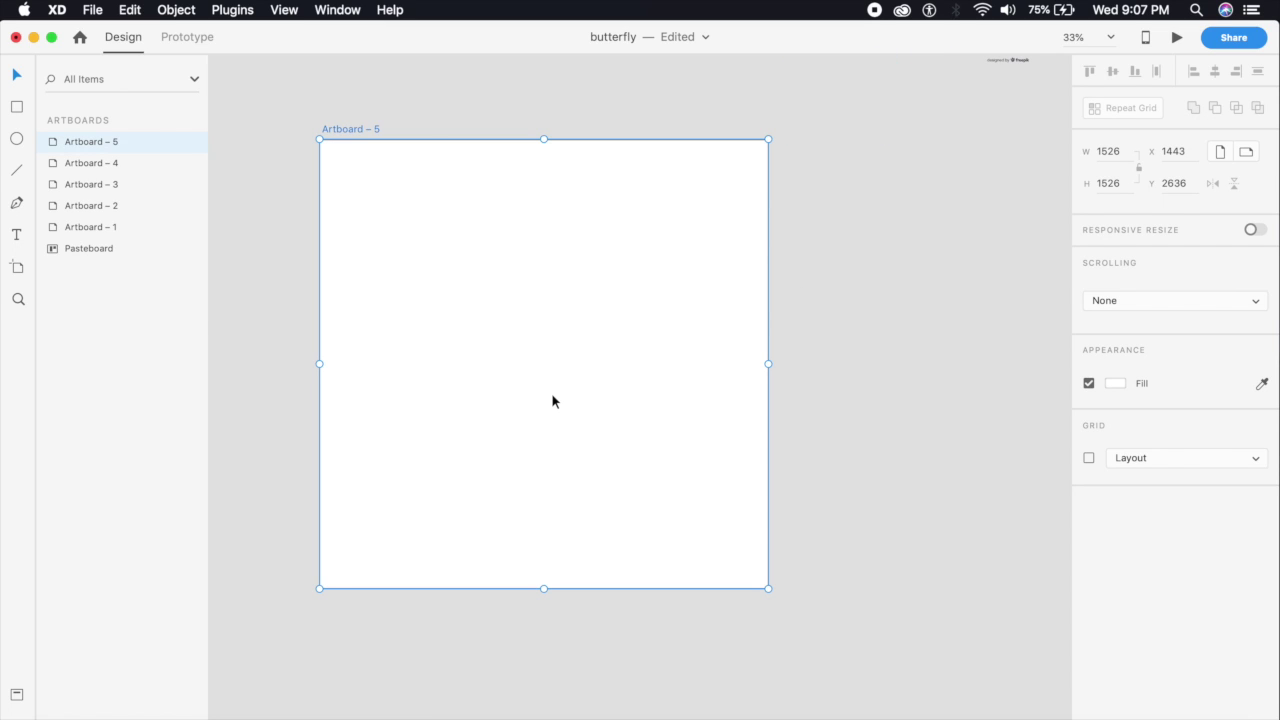
pyautogui.press('super+v')
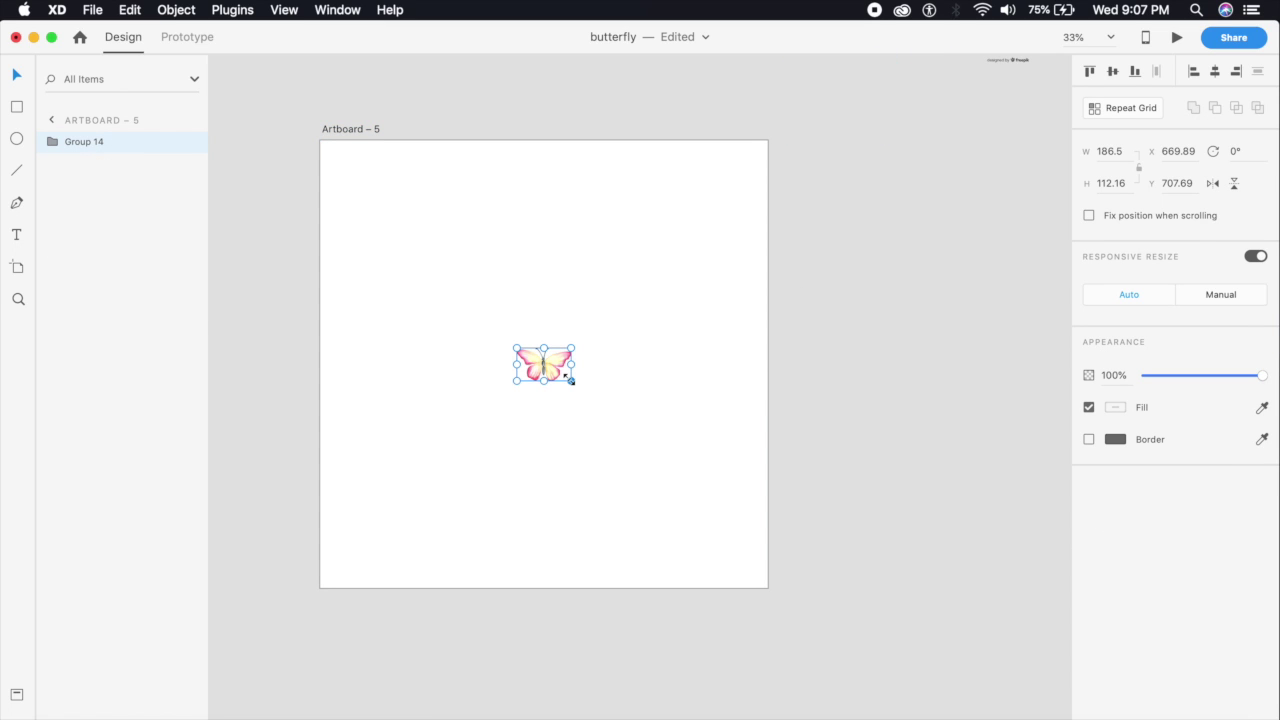
pyautogui.moveTo(570, 379); pyautogui.dragTo(743, 537)
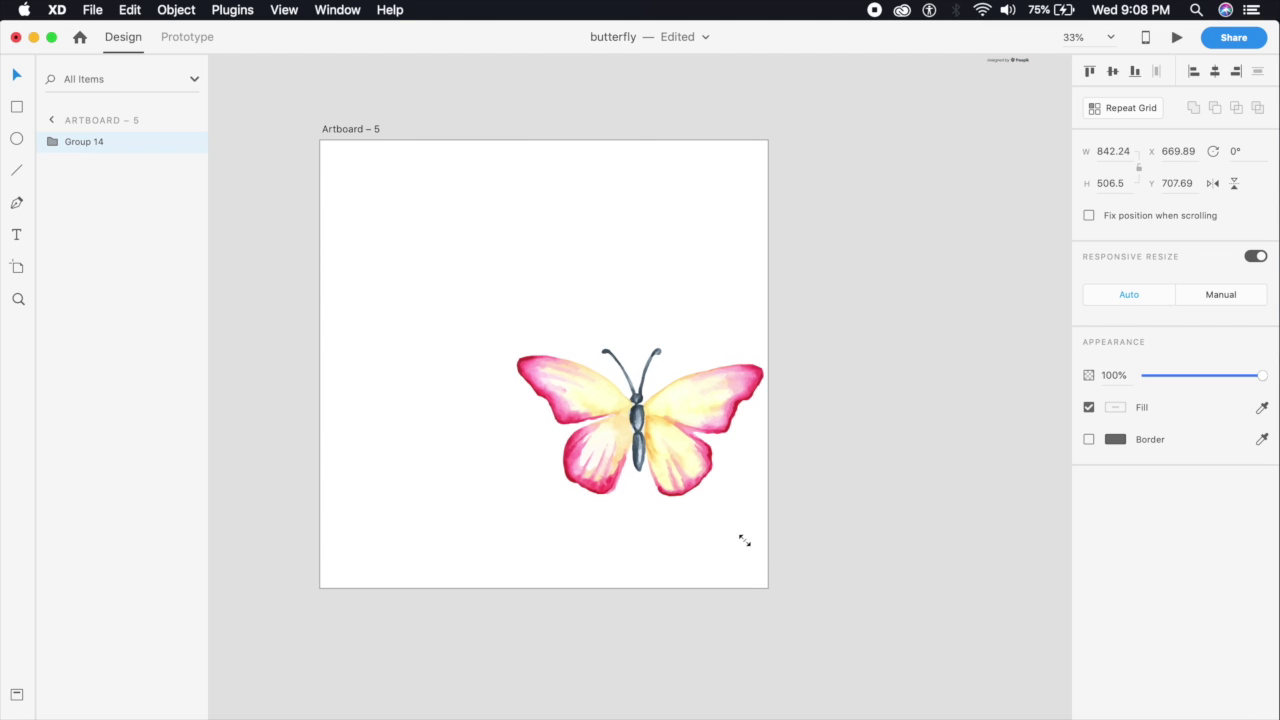
pyautogui.moveTo(678, 472); pyautogui.dragTo(590, 389)
pyautogui.moveTo(670, 414); pyautogui.dragTo(775, 531)
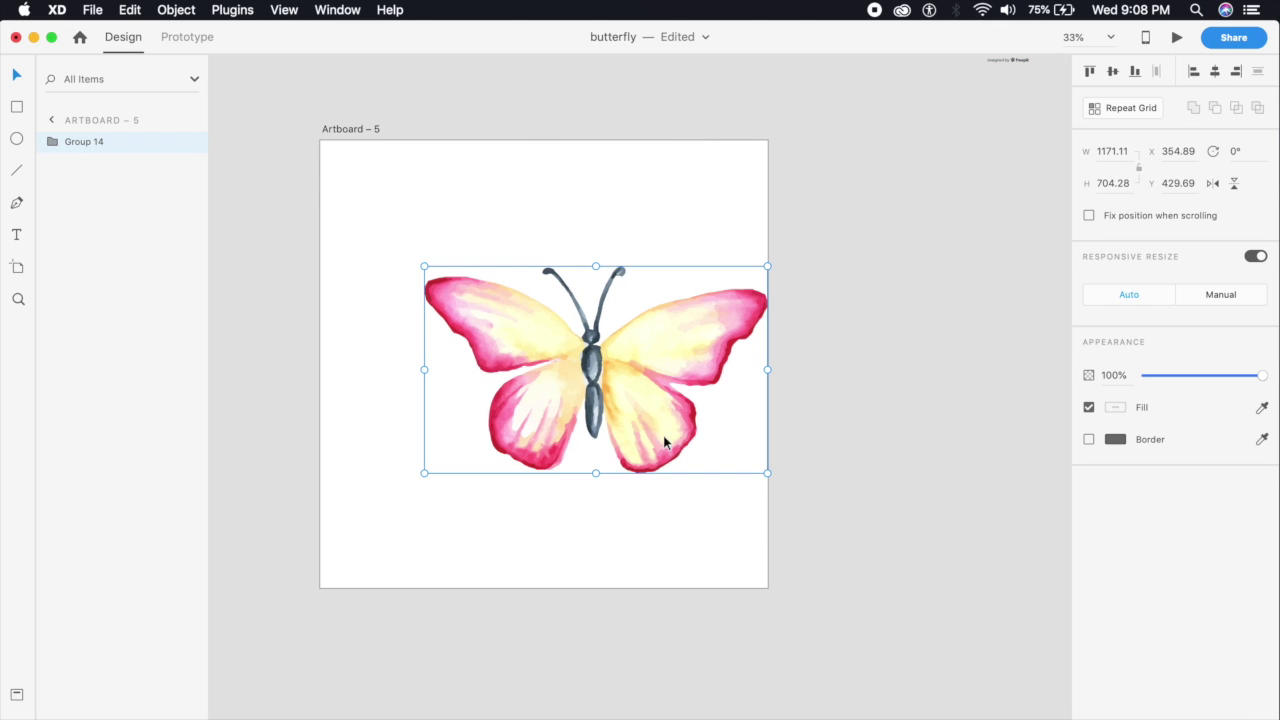
pyautogui.moveTo(668, 415); pyautogui.dragTo(613, 410)
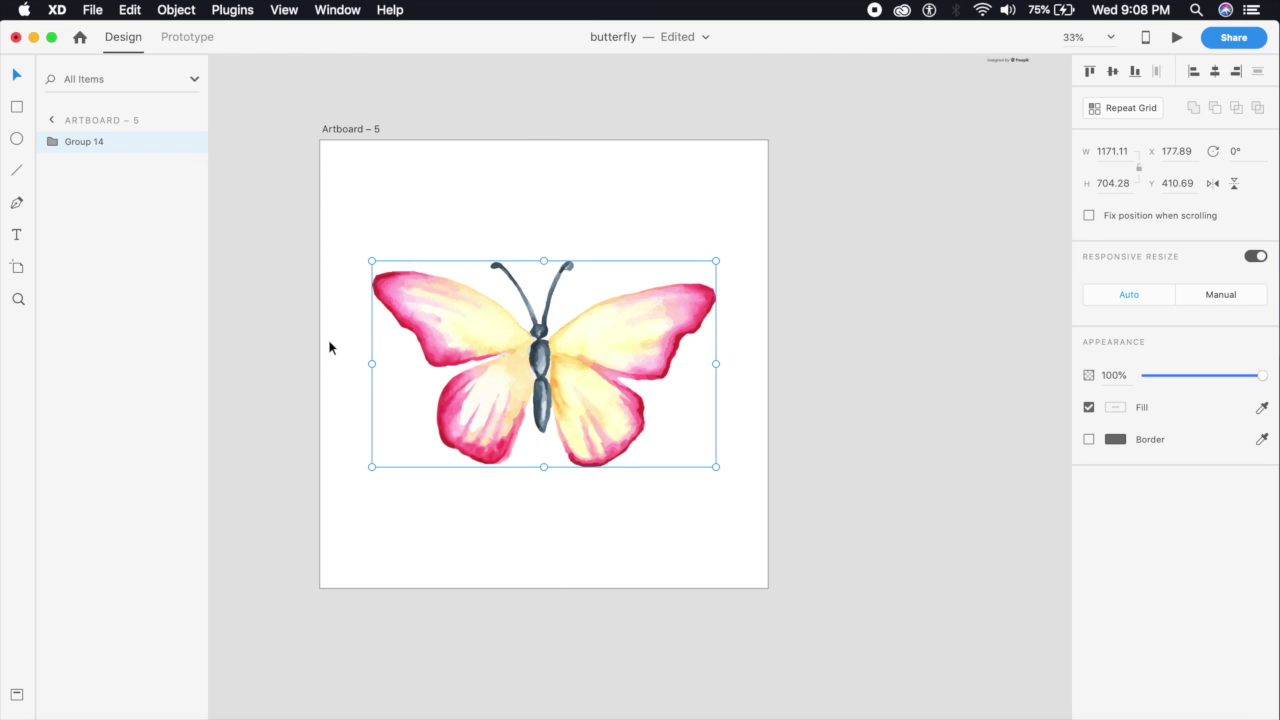
# Step: Expand Group 14 in Layers and delete the Path 6049 layer
pyautogui.click(124, 142)
pyautogui.click(111, 192)
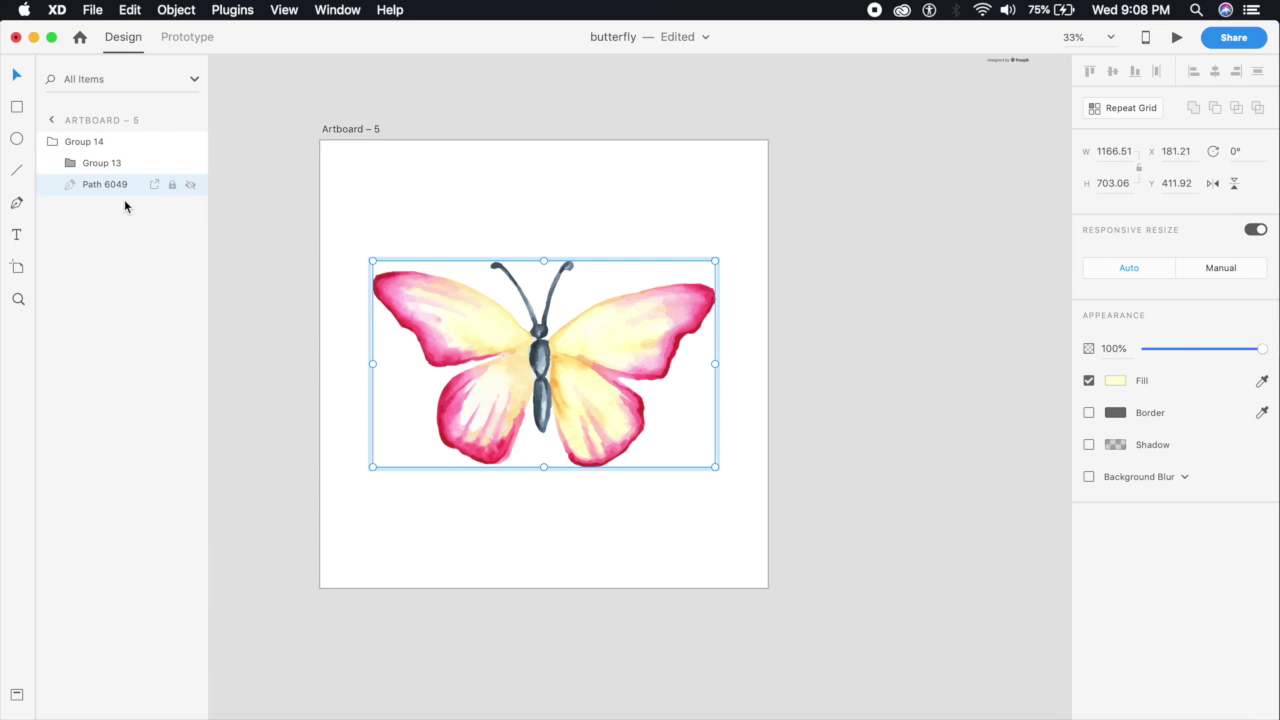
pyautogui.press('Delete')
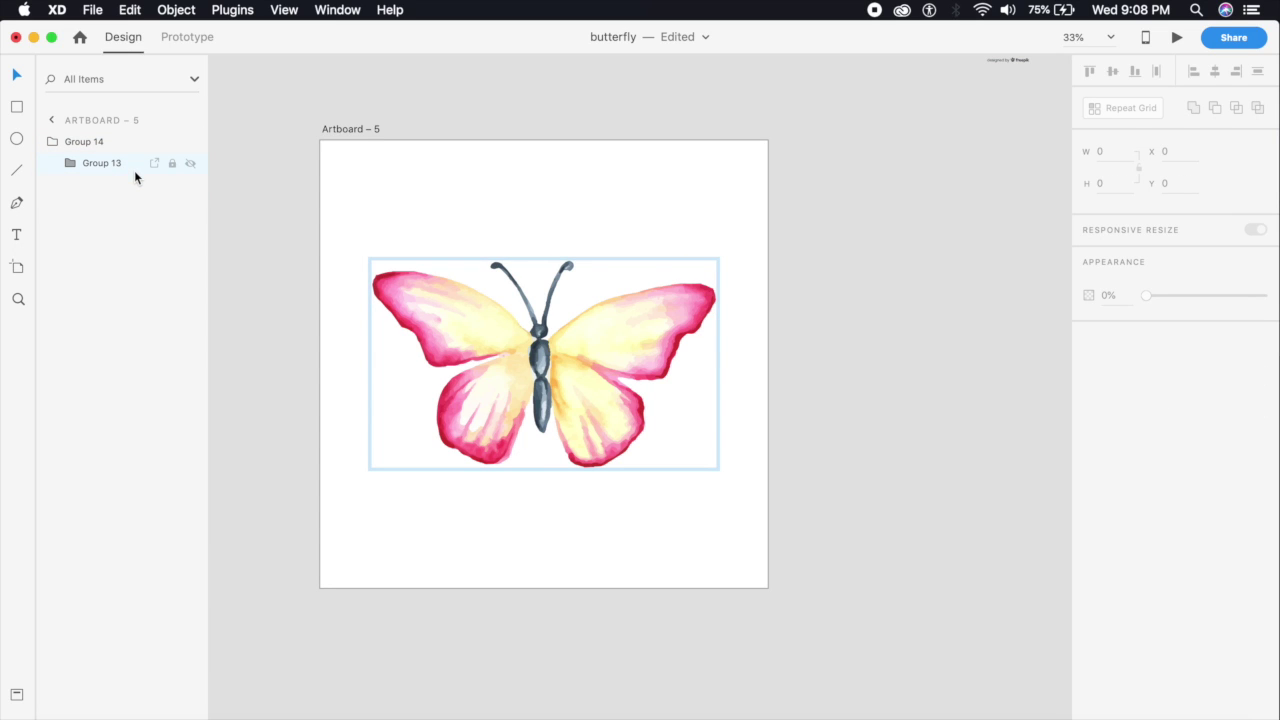
pyautogui.click(134, 169)
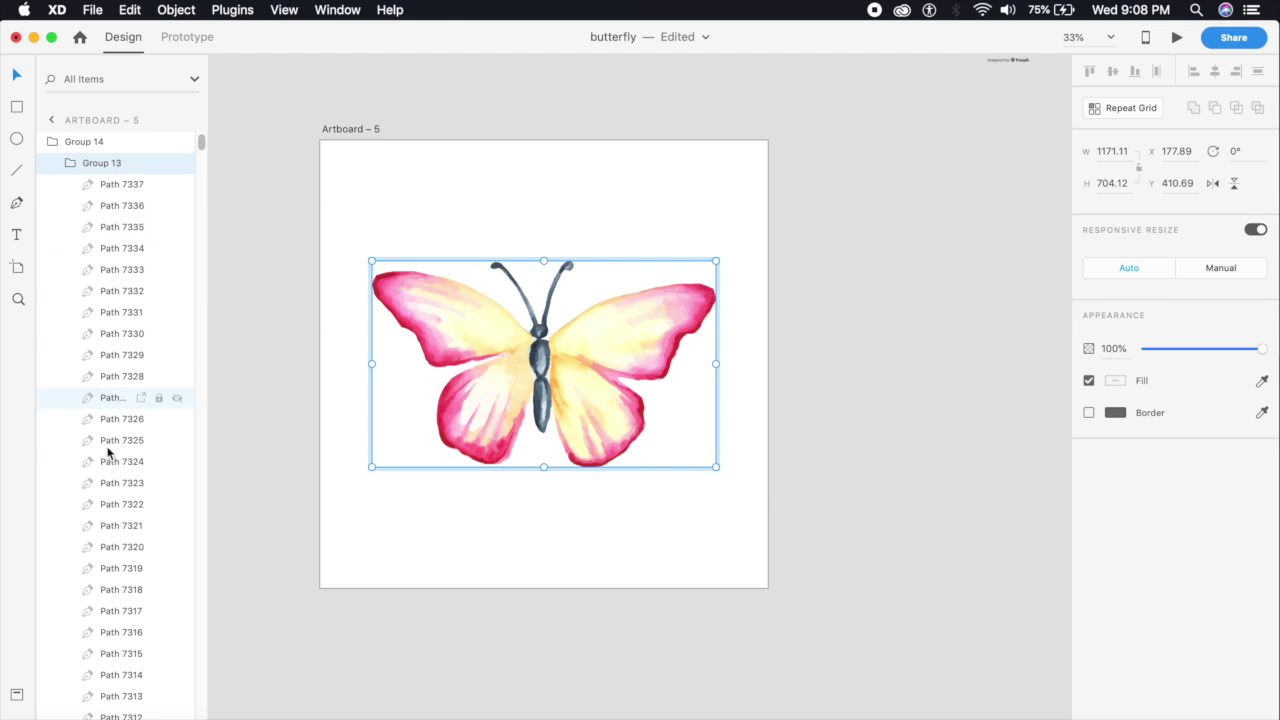
pyautogui.scroll(-1, 100, 468)
pyautogui.scroll(-20, 100, 468)
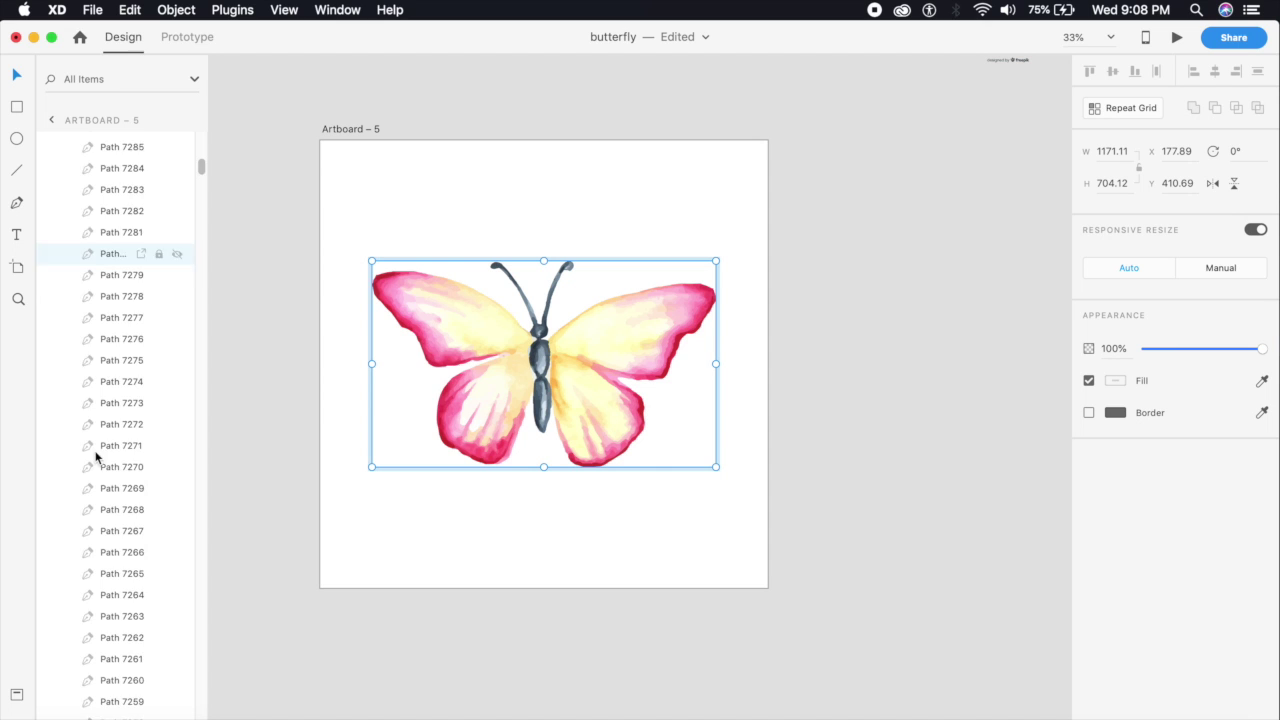
pyautogui.scroll(20, 94, 432)
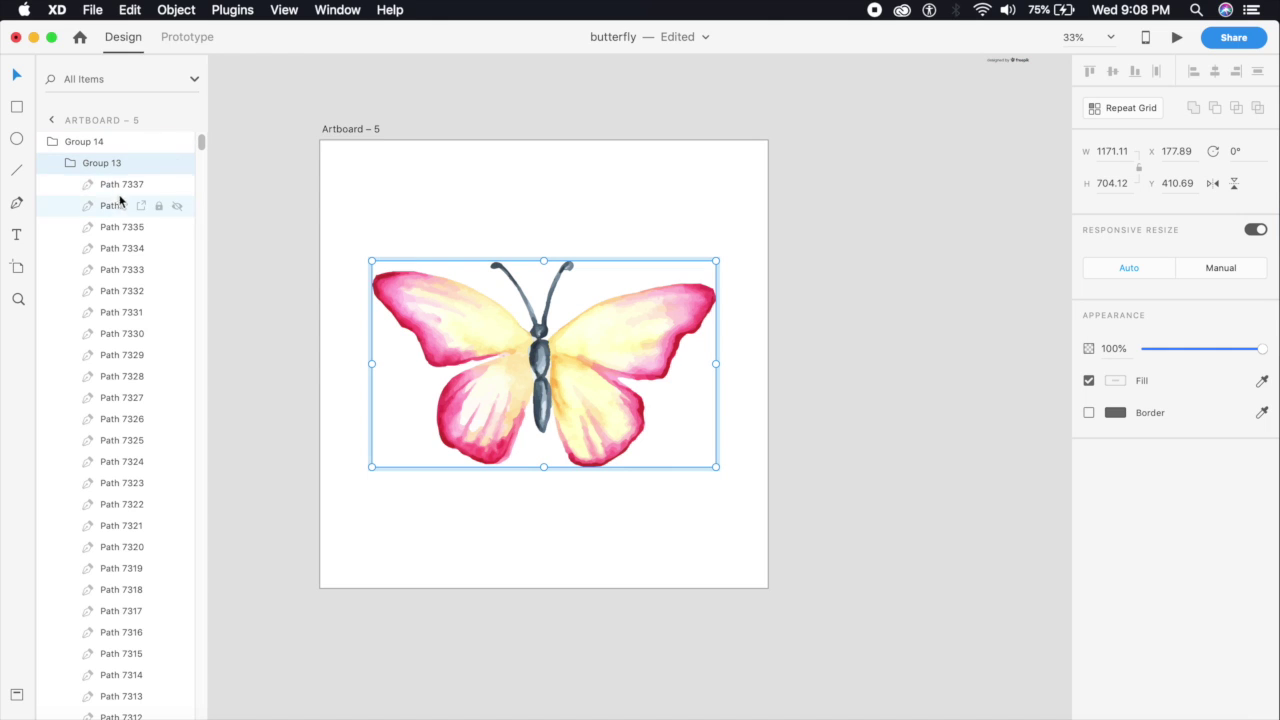
# Step: Rename Group 14 to Group 1 and Group 13 to Group 2
pyautogui.click(107, 145)
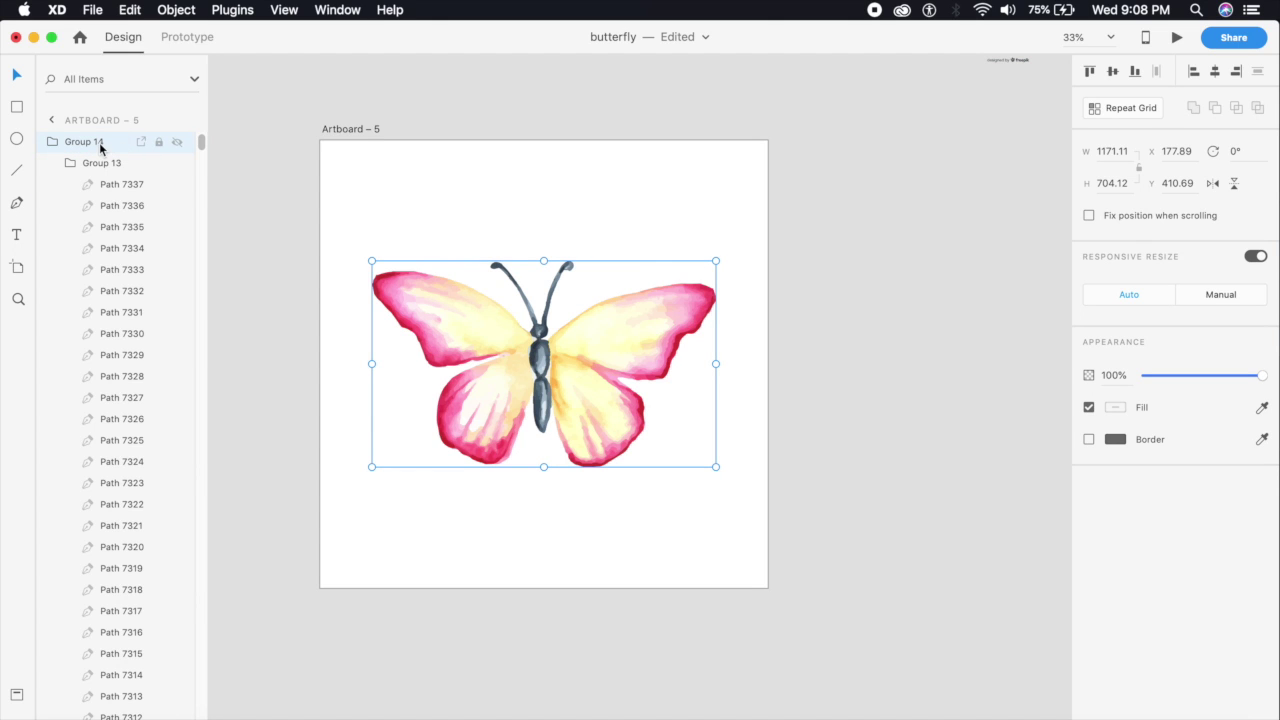
pyautogui.doubleClick(99, 143)
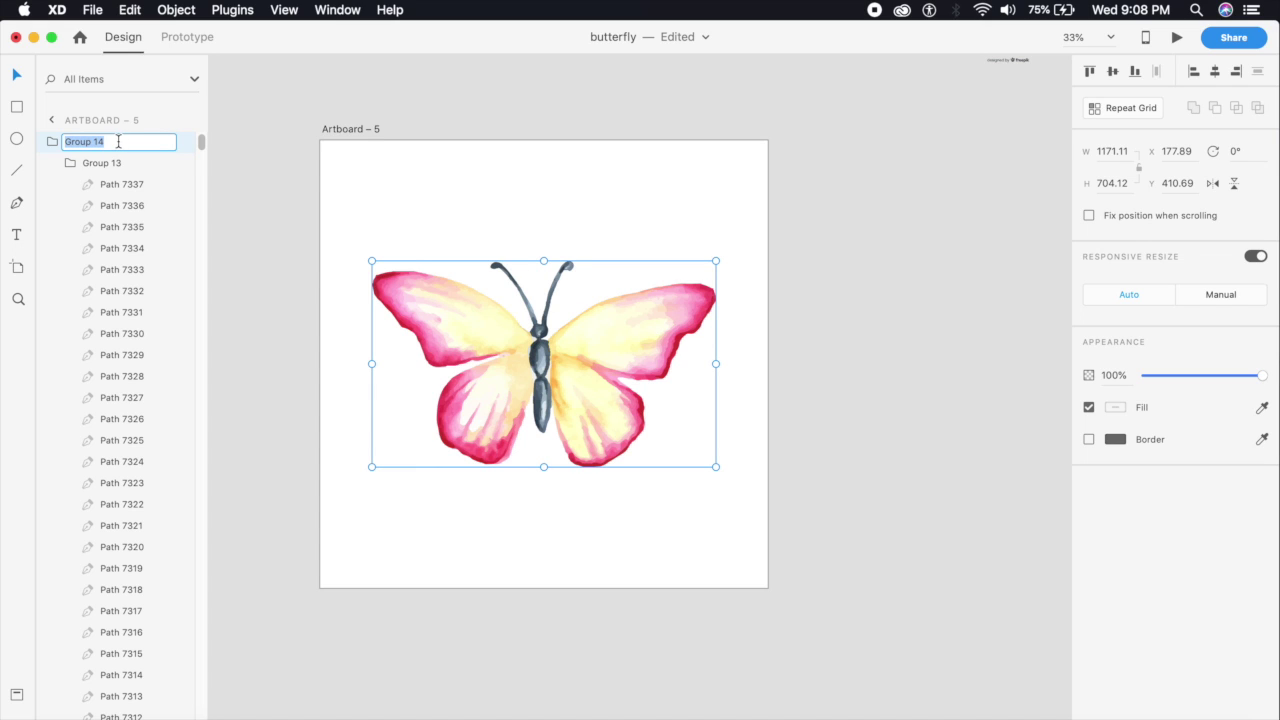
pyautogui.press('Right')
pyautogui.press('Return')
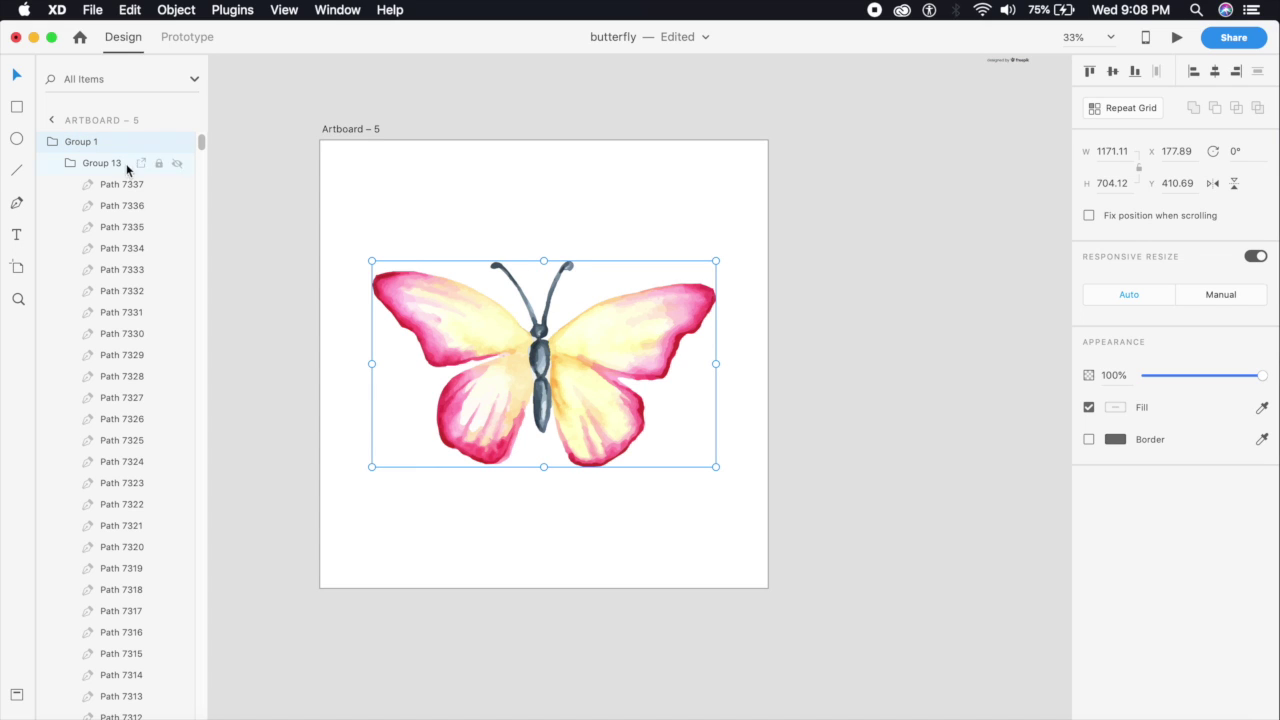
pyautogui.doubleClick(119, 166)
pyautogui.click(122, 164)
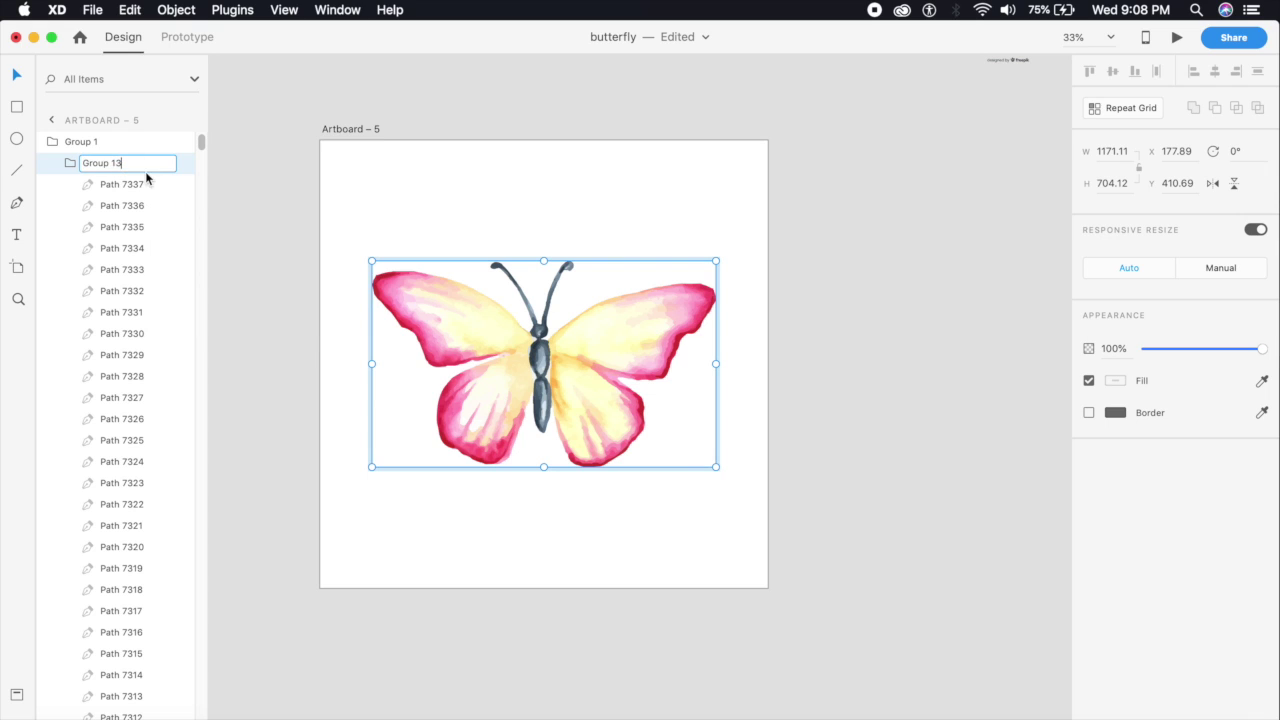
pyautogui.press('BackSpace')
pyautogui.press('BackSpace')
pyautogui.write('2')
pyautogui.press('Return')
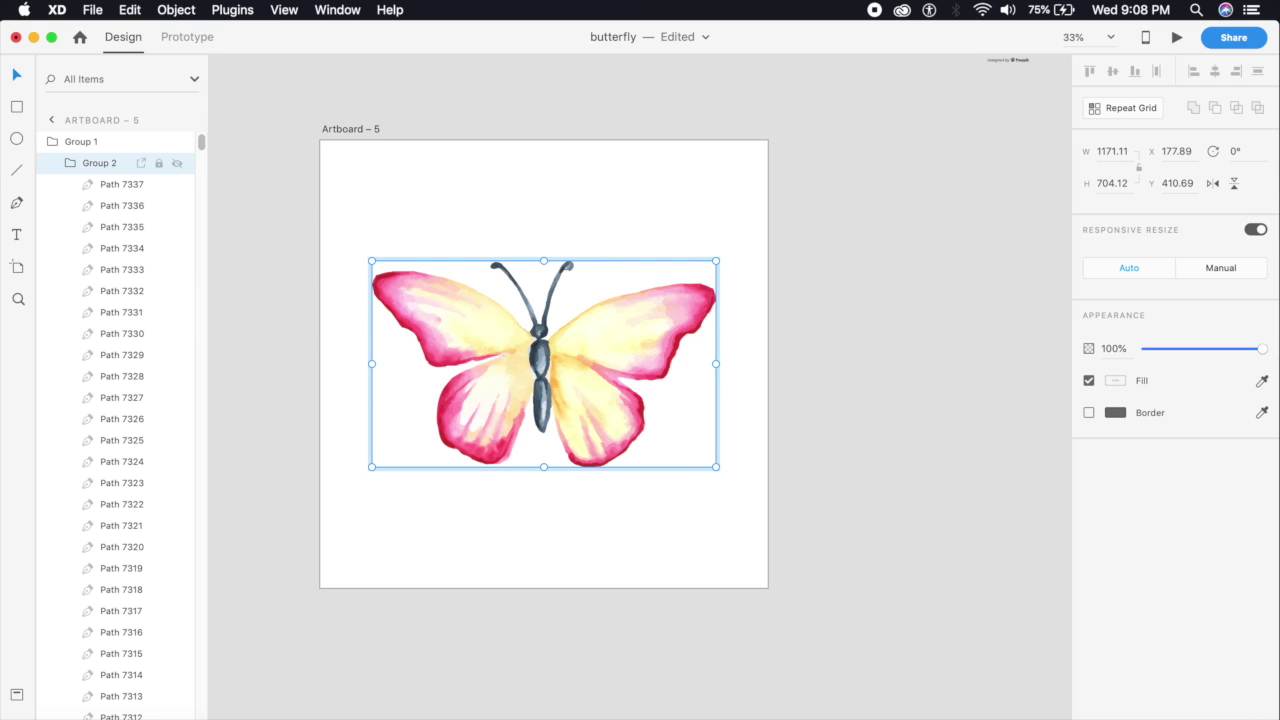
pyautogui.click(96, 184)
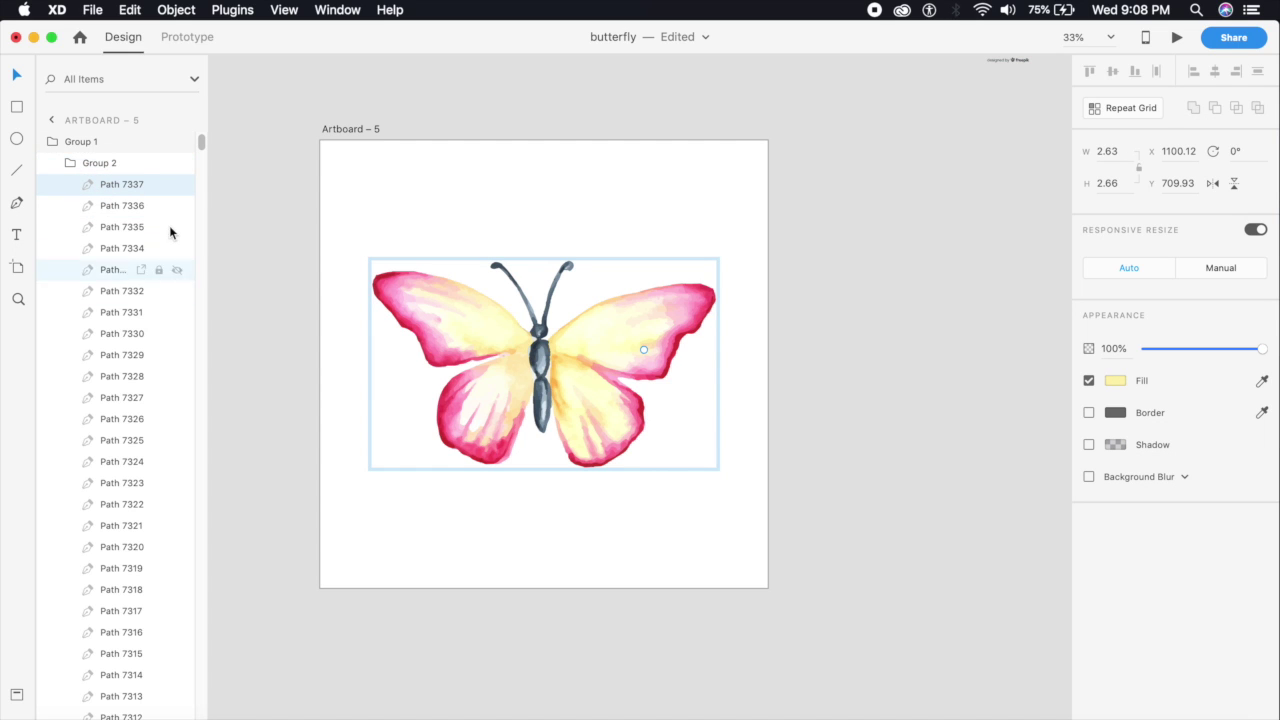
# Step: Select all of the butterfly's path layers in the Layers panel
pyautogui.moveTo(201, 146); pyautogui.dragTo(192, 714)
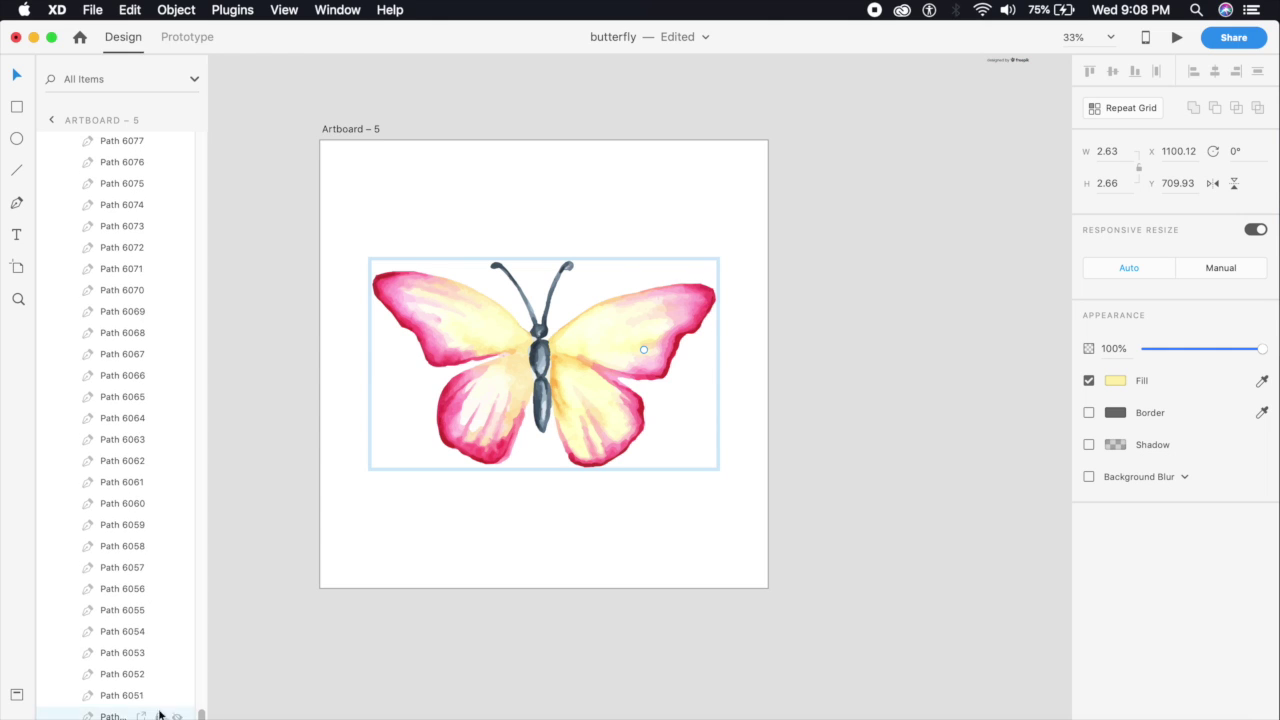
pyautogui.doubleClick(115, 716)
pyautogui.keyDown('shift'); pyautogui.click(68, 716); pyautogui.keyUp('shift')
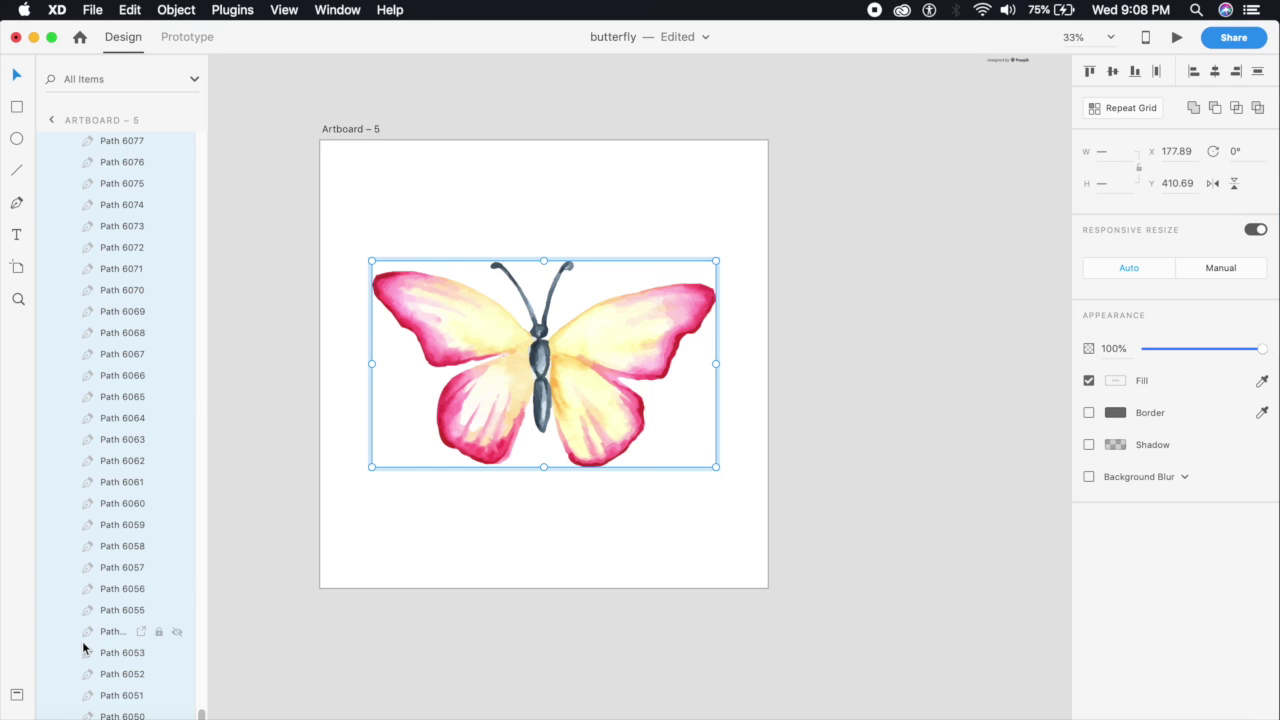
# Step: Open the plugin browser from the Plugins menu
pyautogui.click(238, 14)
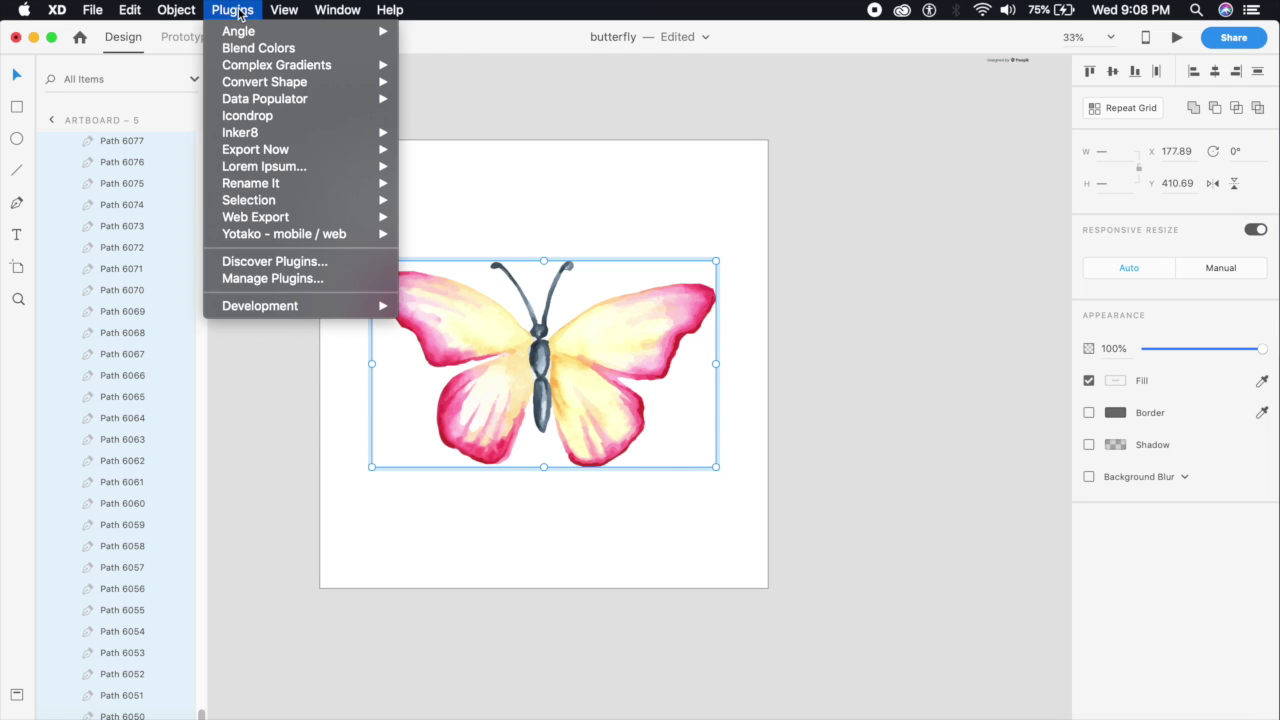
pyautogui.moveTo(309, 204)
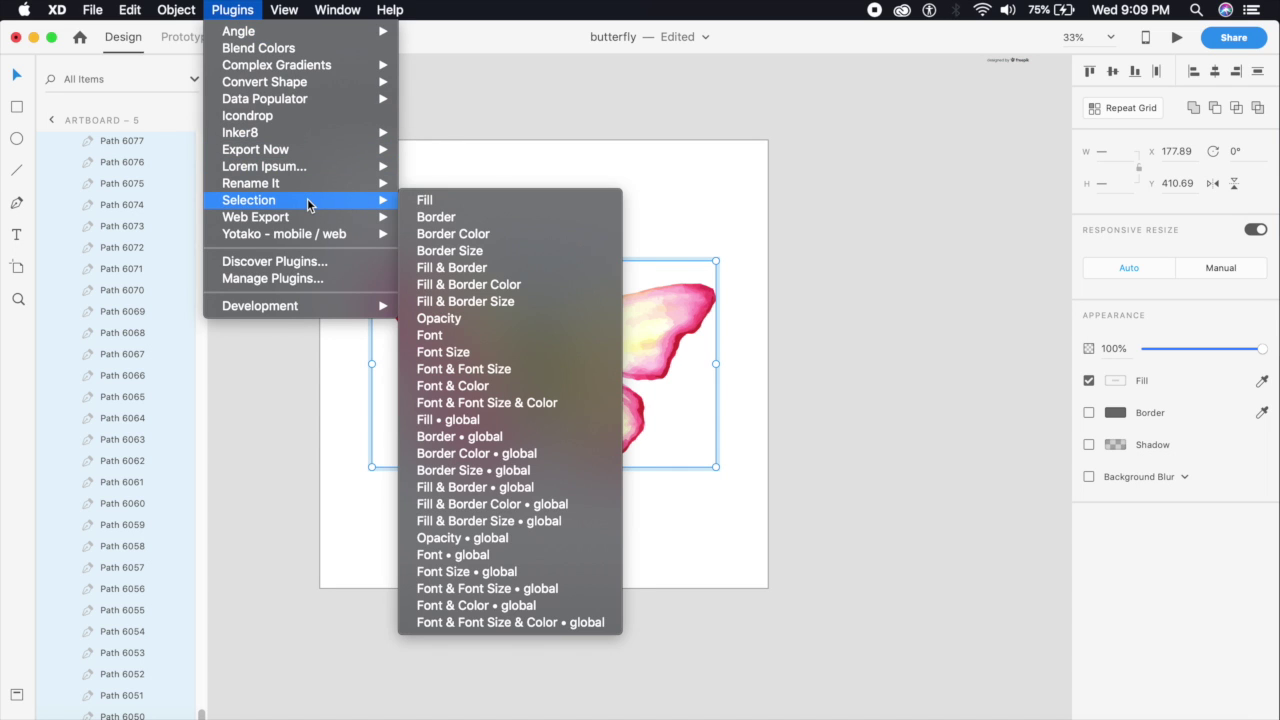
pyautogui.click(322, 263)
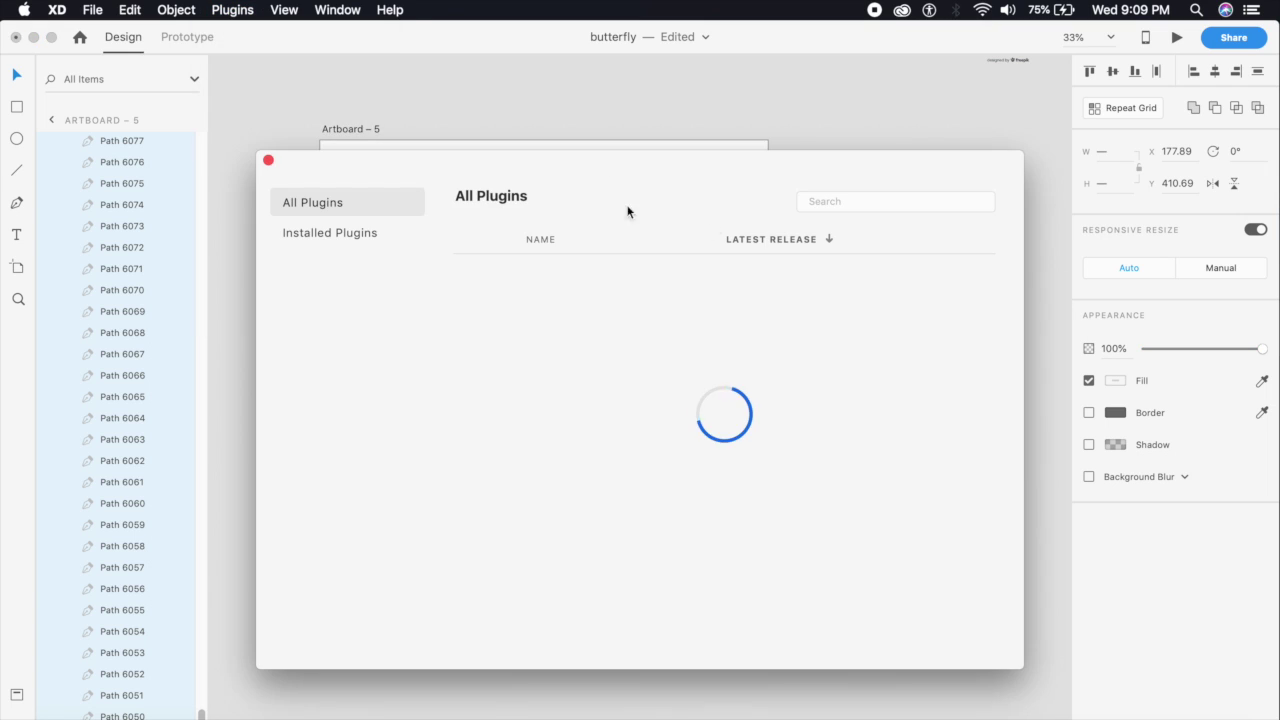
# Step: Search plugins for 'rename', confirm Rename It is installed, and close the browser
pyautogui.click(816, 203)
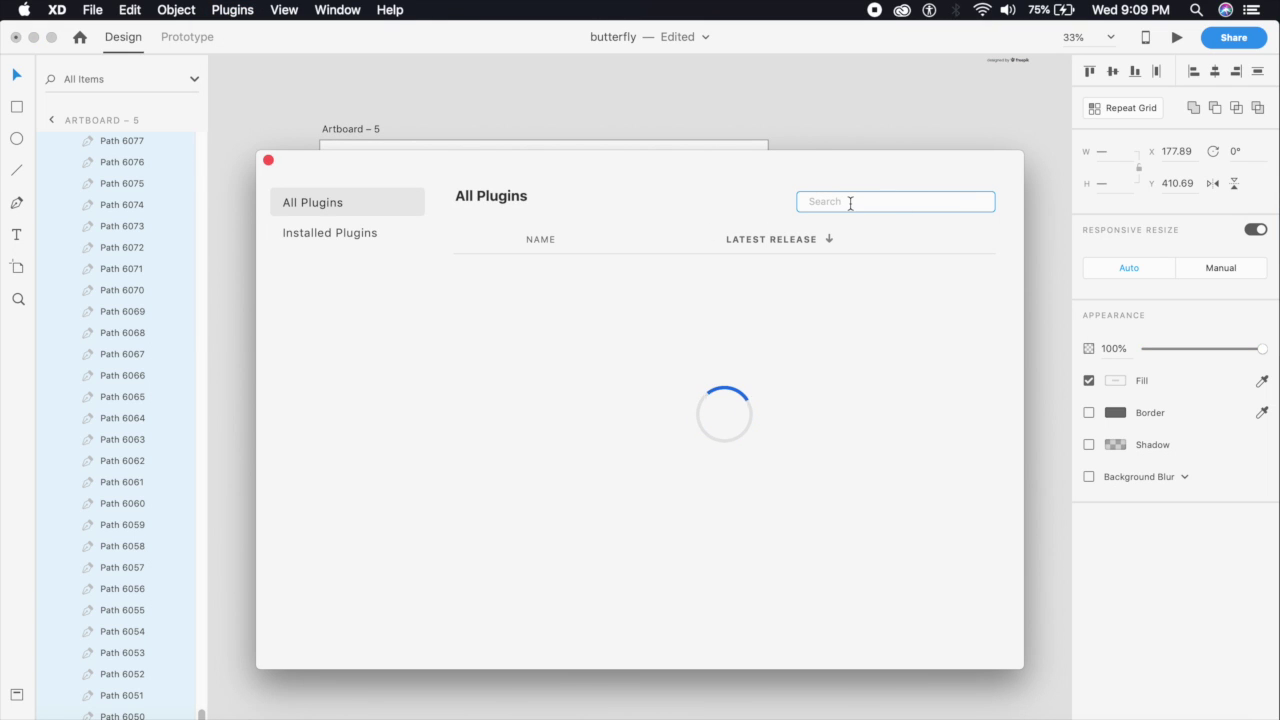
pyautogui.write('rename')
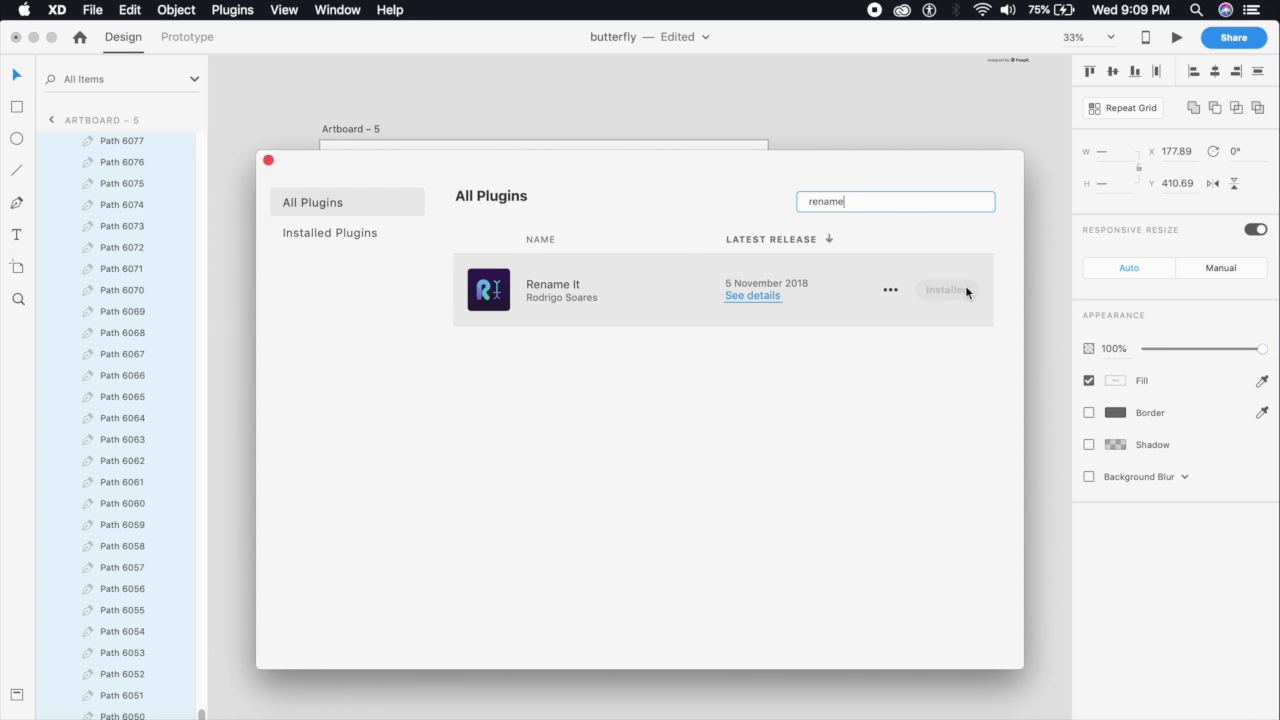
pyautogui.click(268, 161)
# Step: Rename the selected paths with Rename It's ascending number sequence, starting at 1
pyautogui.click(232, 9)
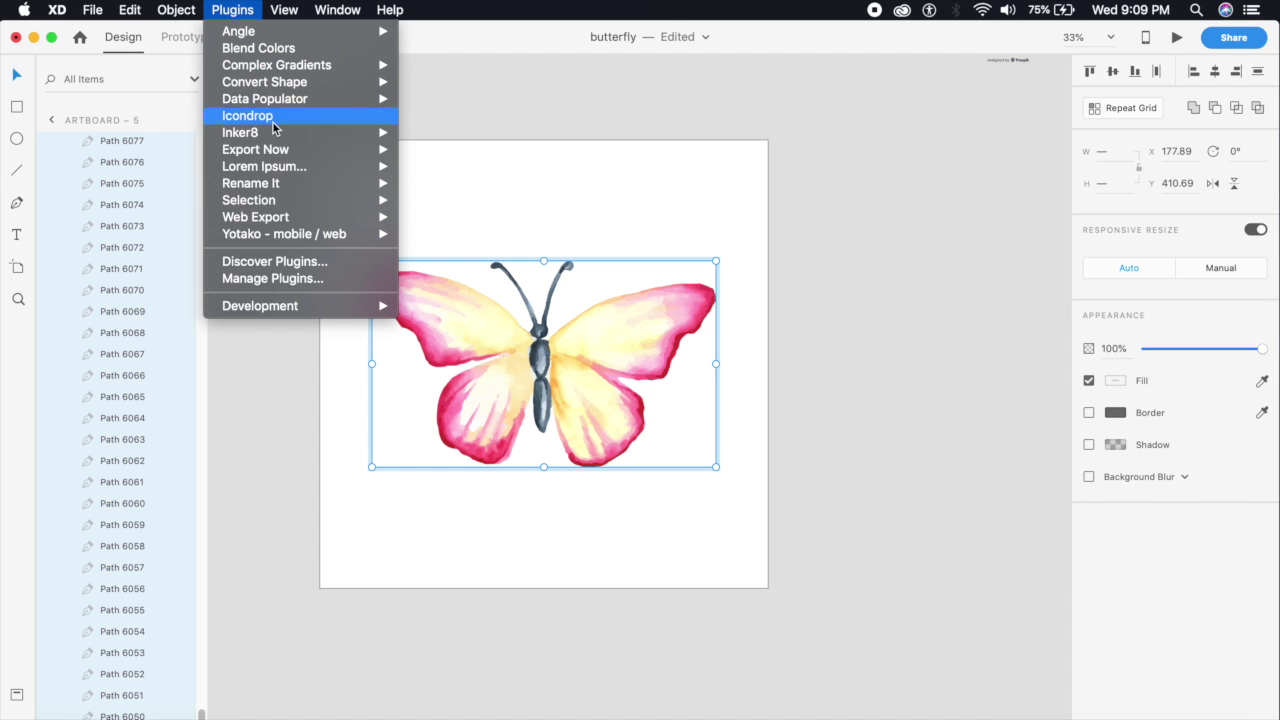
pyautogui.moveTo(295, 190)
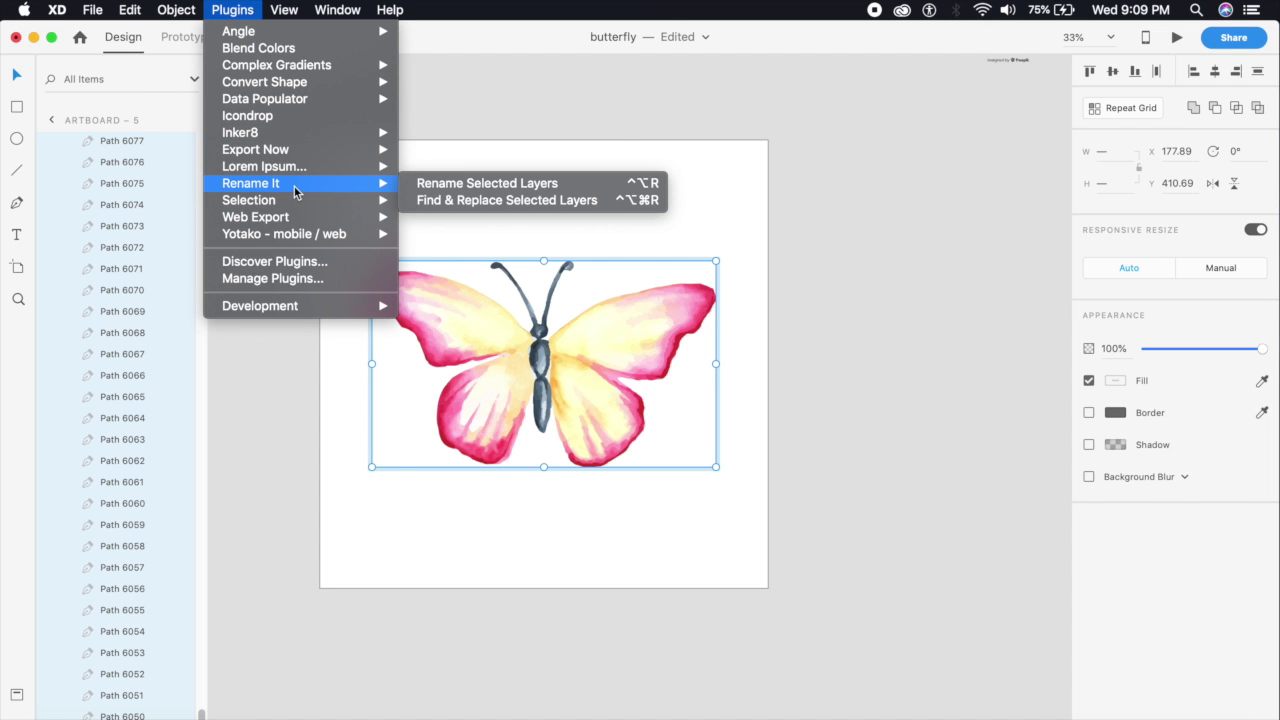
pyautogui.click(440, 186)
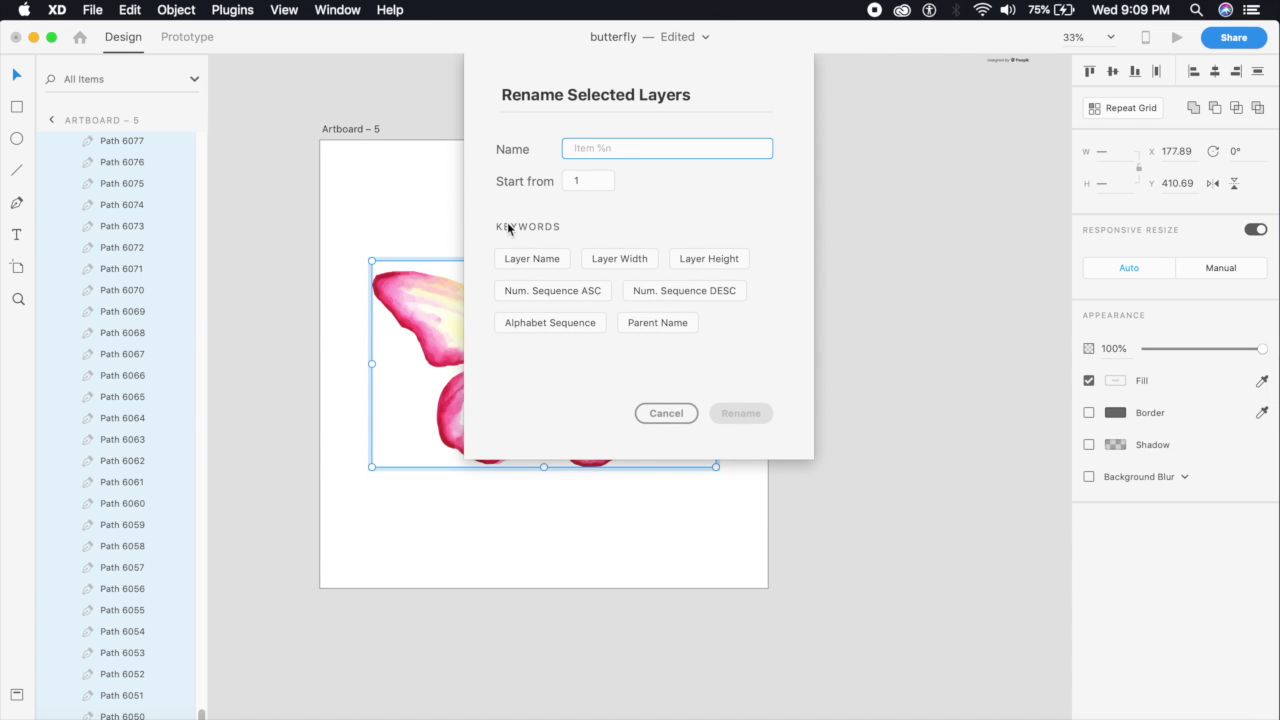
pyautogui.click(587, 293)
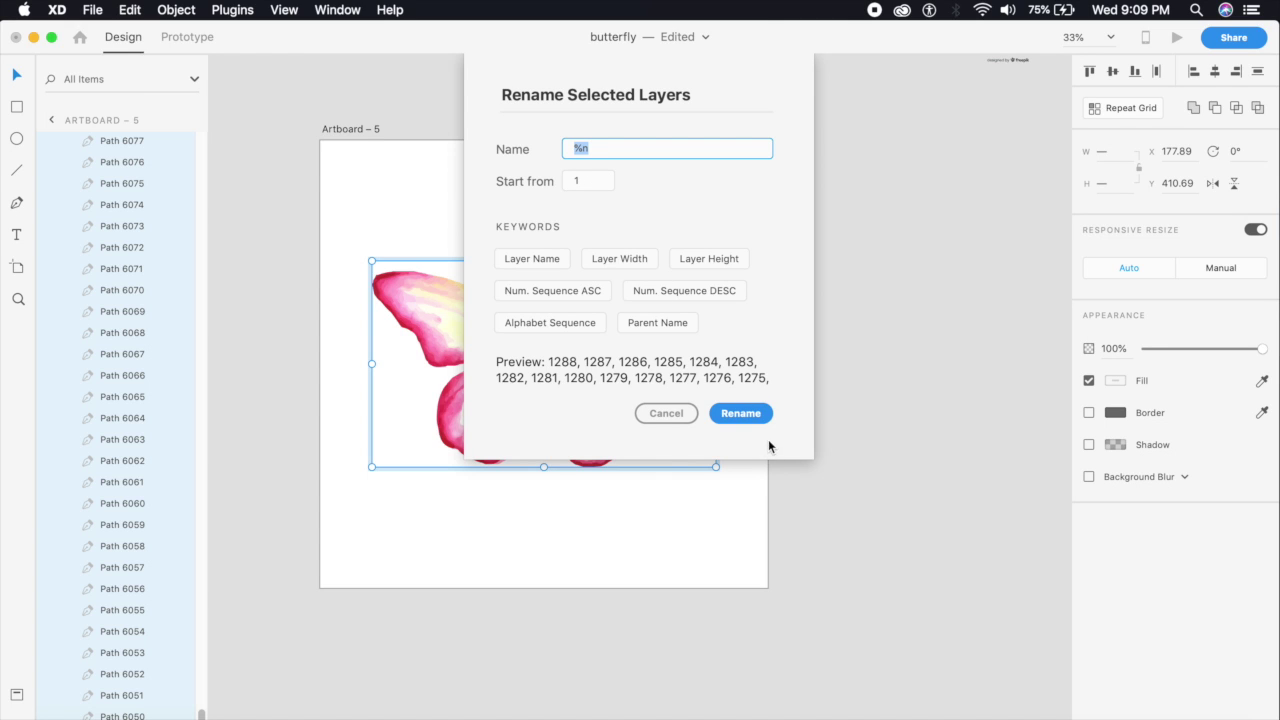
pyautogui.click(740, 416)
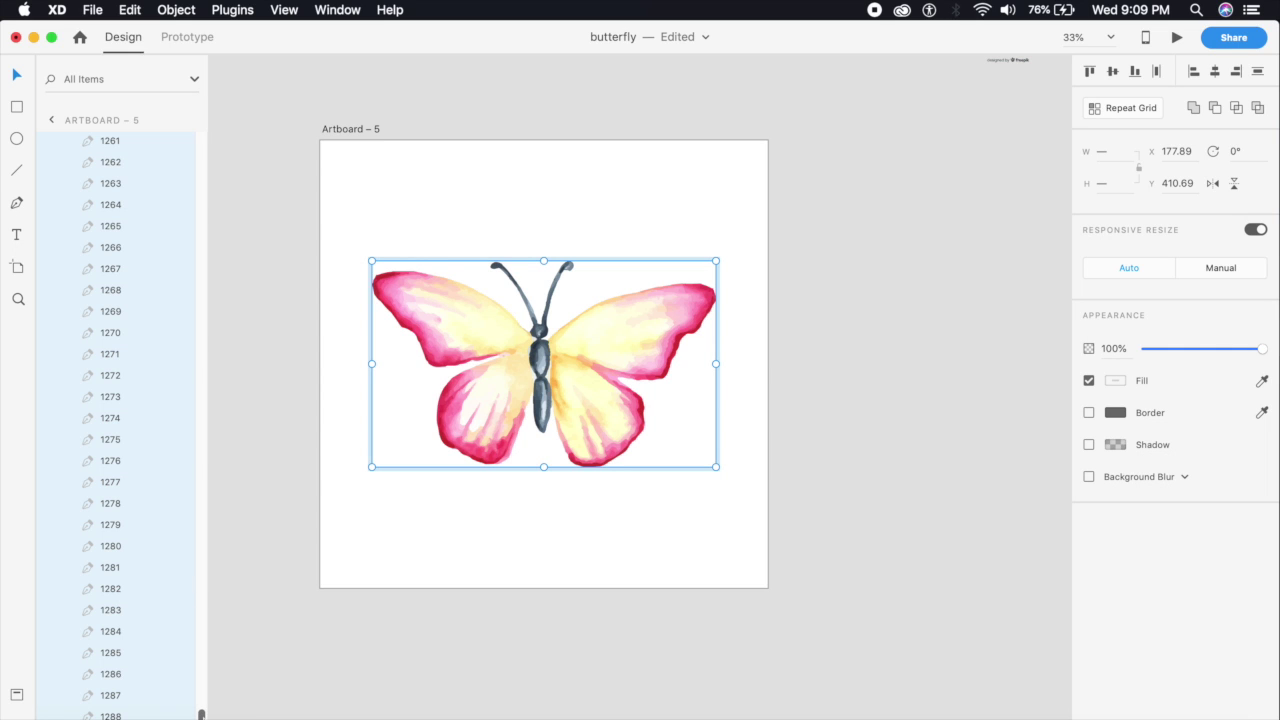
pyautogui.moveTo(201, 712); pyautogui.dragTo(191, 129)
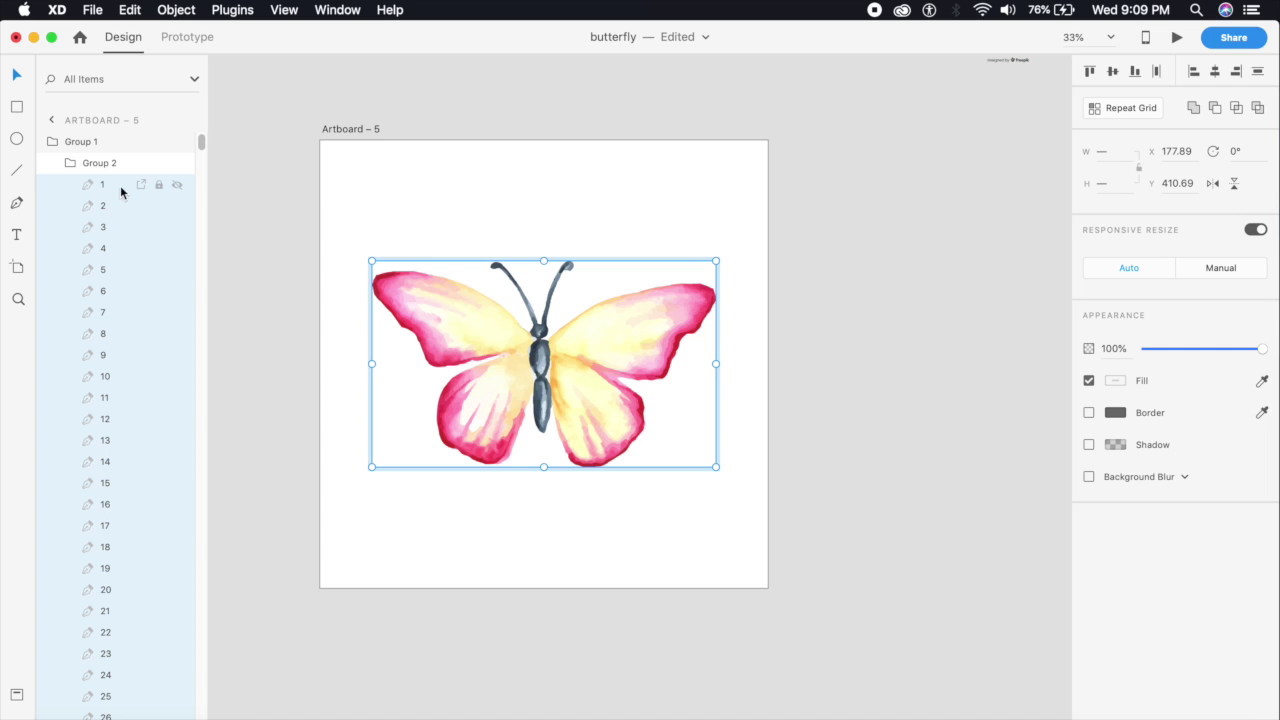
# Step: Duplicate Artboard 5 with Cmd+D to create Artboard 6
pyautogui.click(459, 176)
pyautogui.press('super+minus')
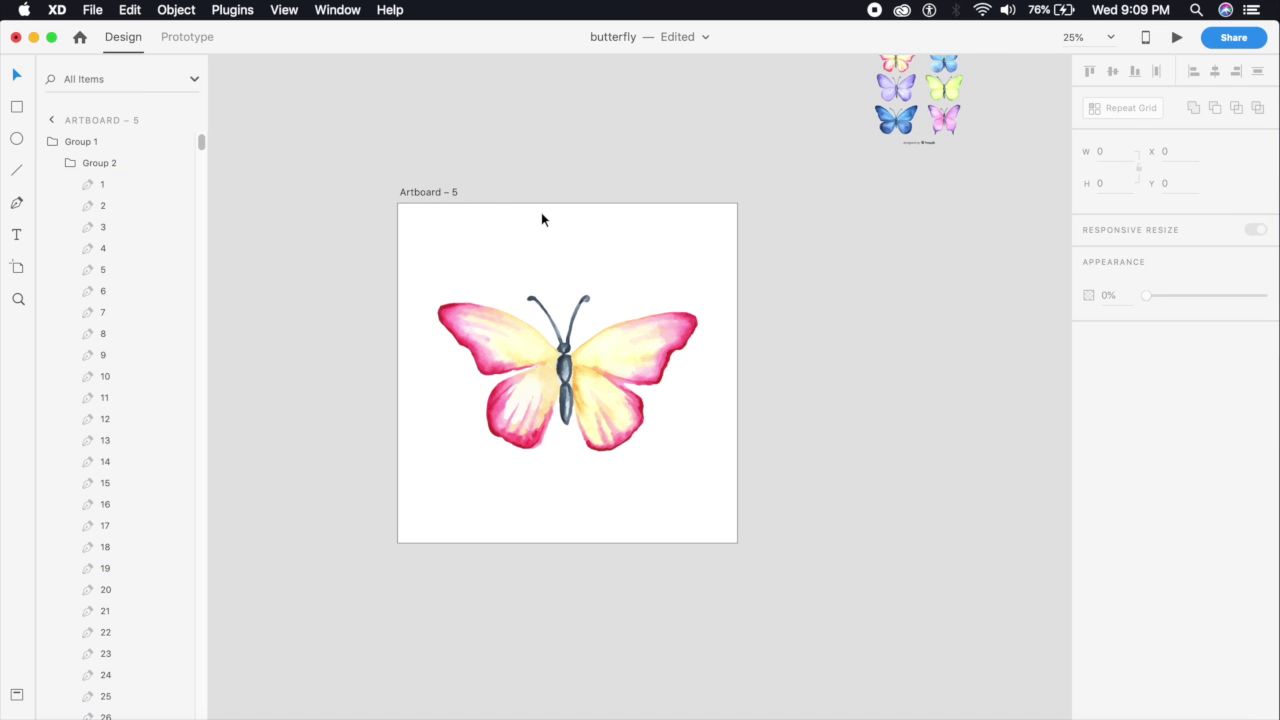
pyautogui.moveTo(545, 234); pyautogui.dragTo(470, 235)
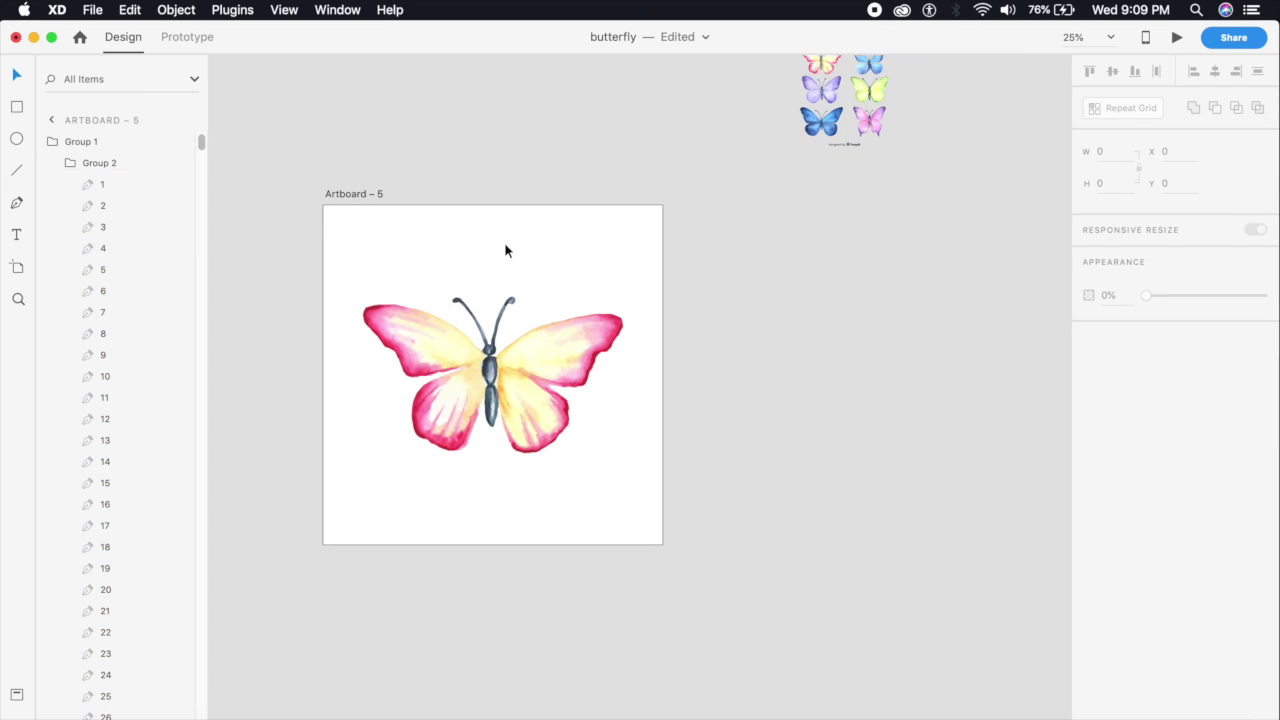
pyautogui.click(505, 250)
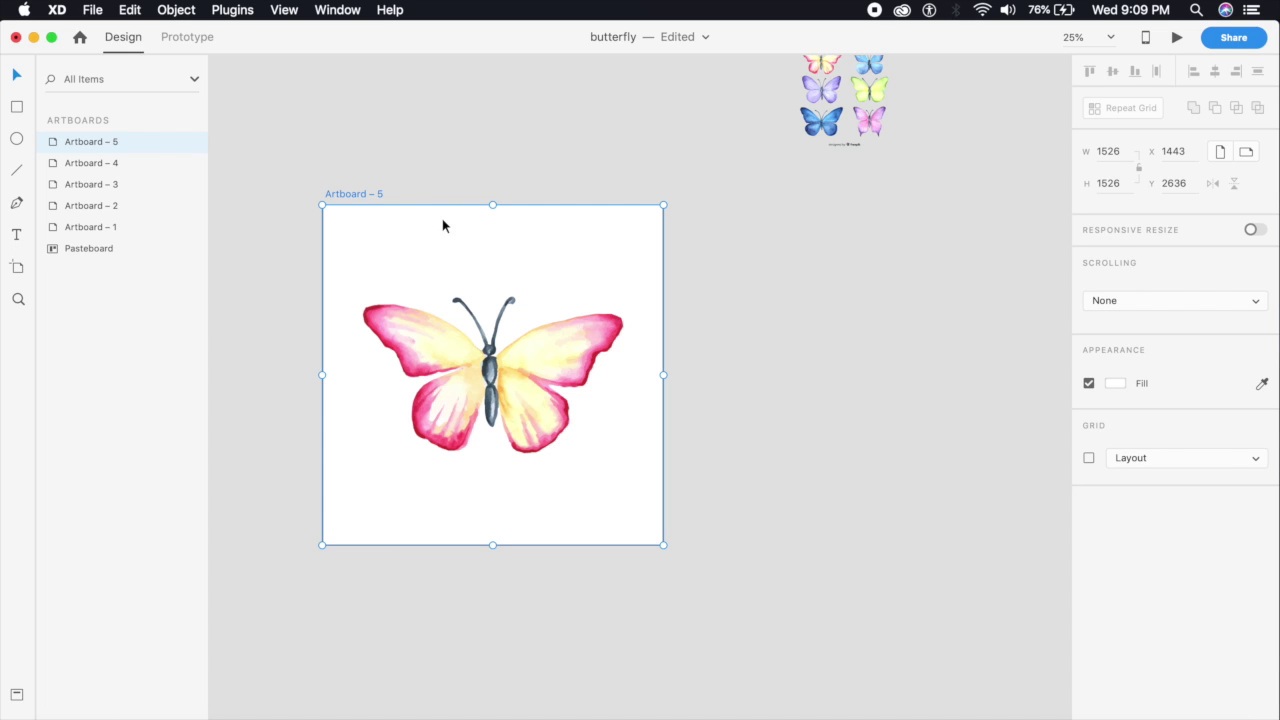
pyautogui.press('super+d')
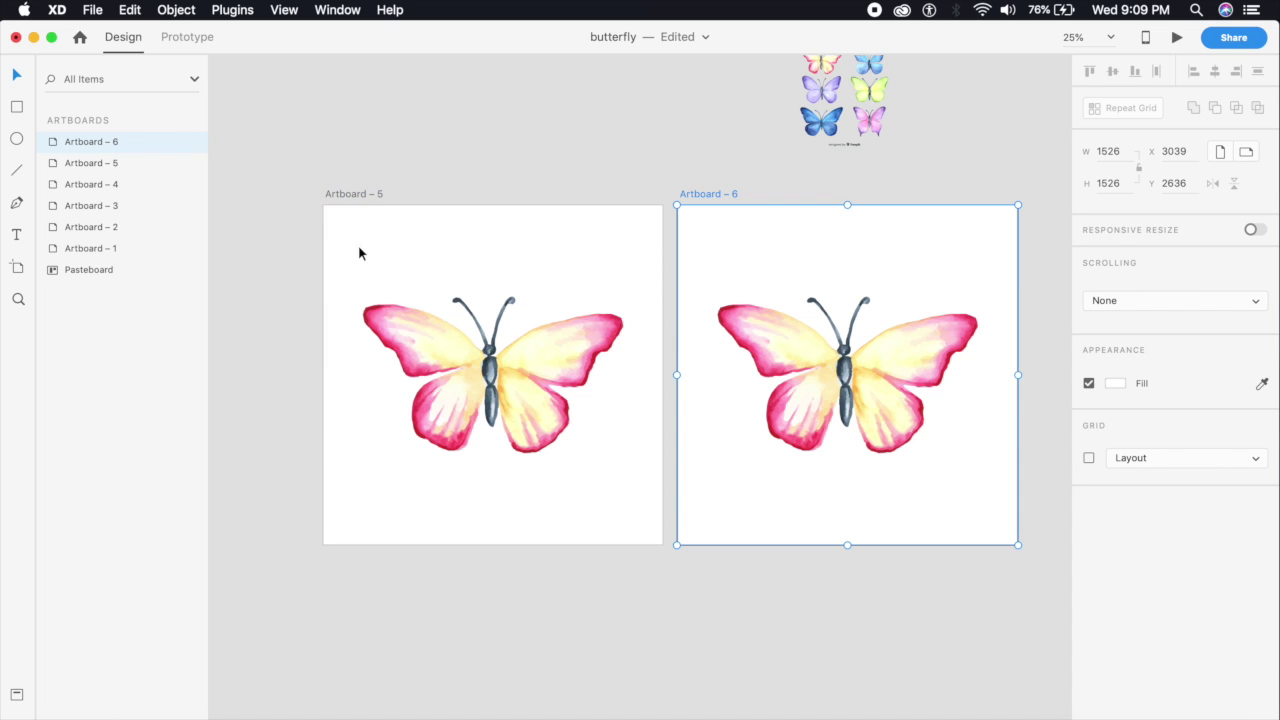
# Step: Copy the blue butterfly from the sheet and paste it onto Artboard 6
pyautogui.moveTo(799, 354); pyautogui.dragTo(650, 423)
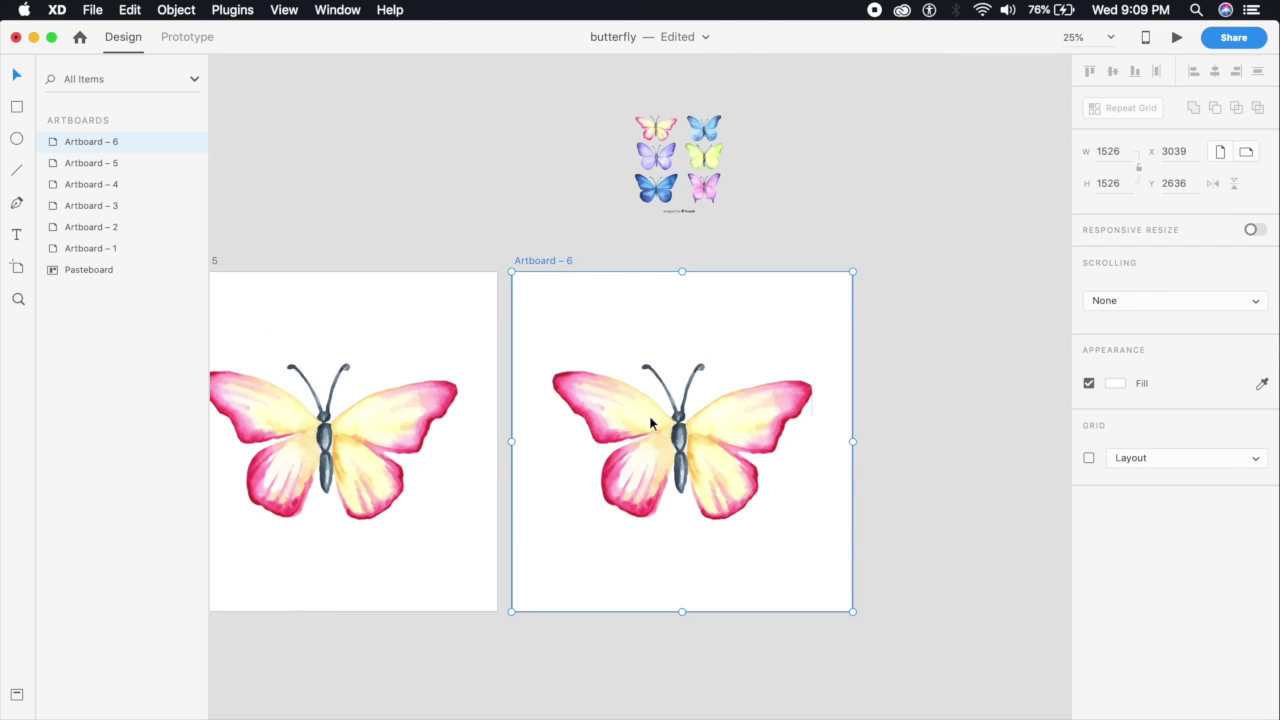
pyautogui.click(706, 148)
pyautogui.doubleClick(708, 133)
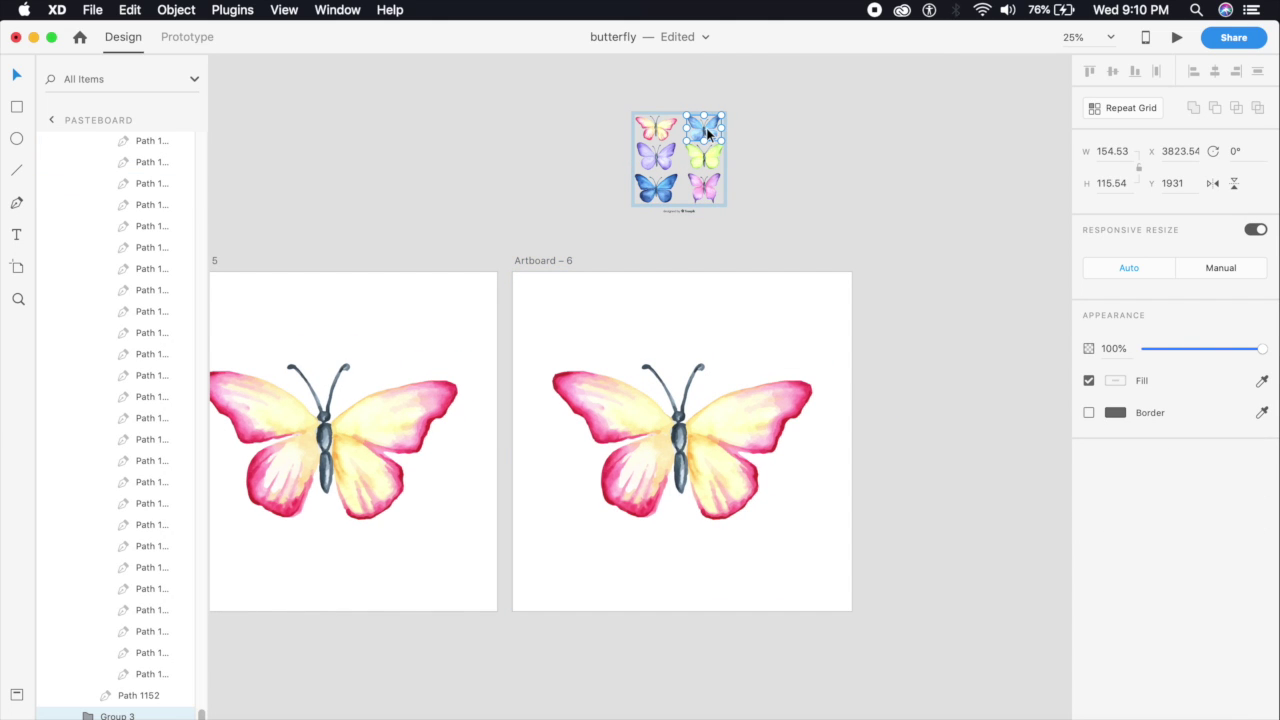
pyautogui.press('super+c')
pyautogui.click(766, 343)
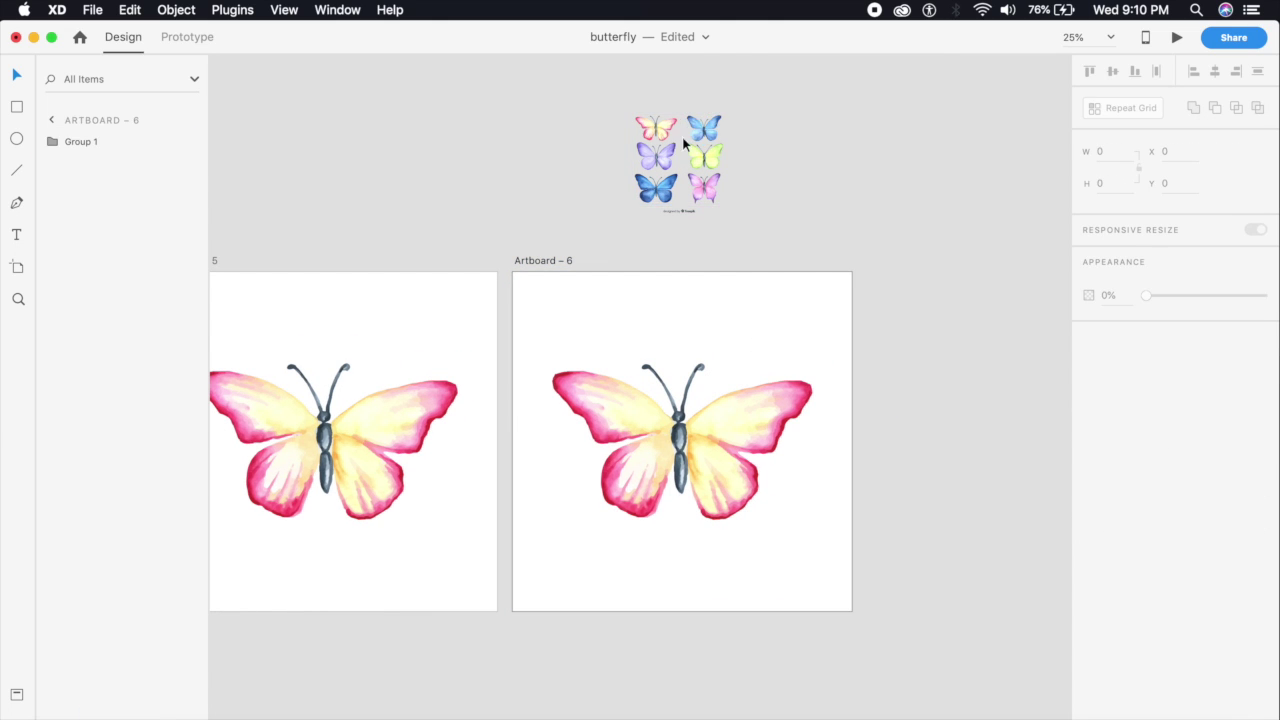
pyautogui.click(694, 471)
pyautogui.press('super+equal')
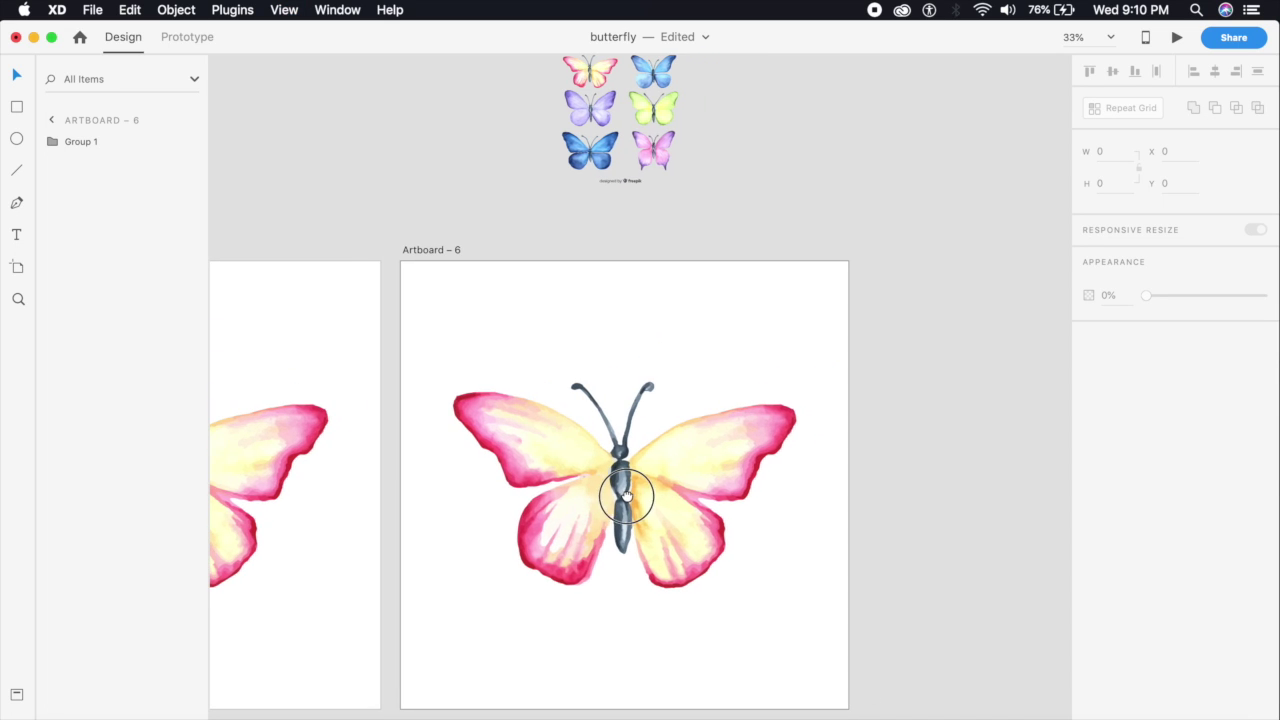
pyautogui.press('super+v')
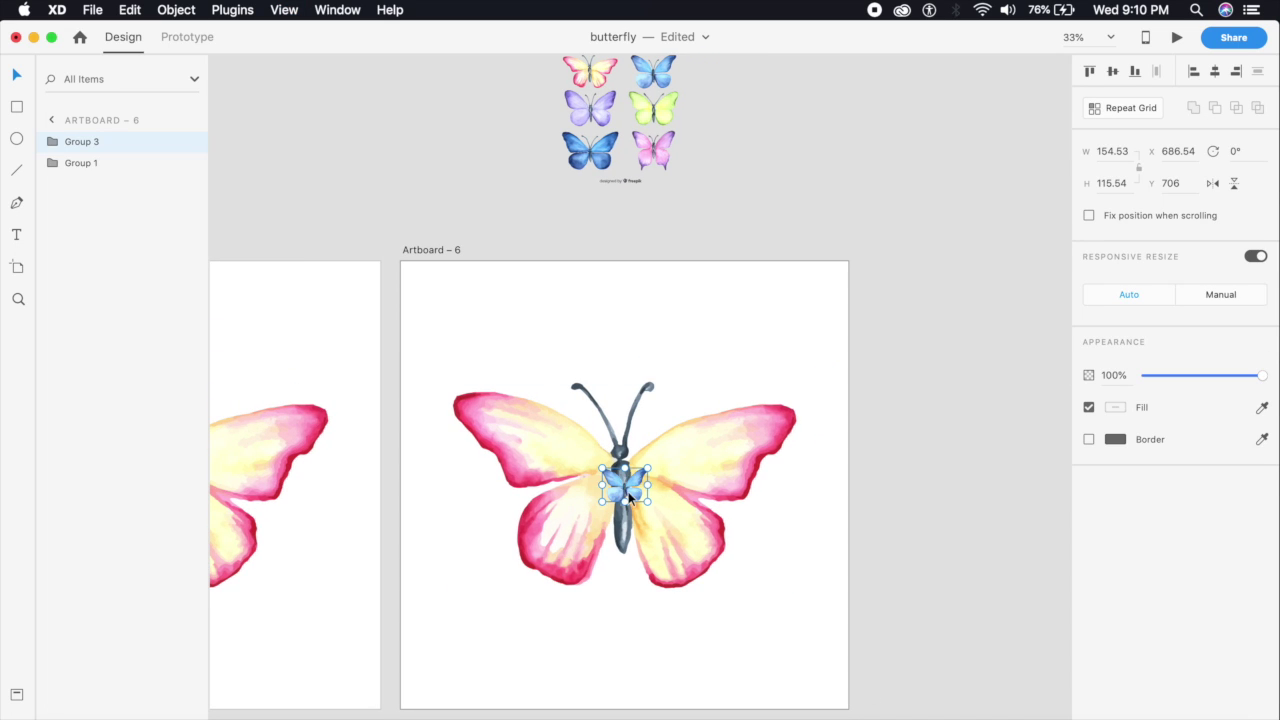
# Step: Enlarge the blue butterfly to 941.3 × 703.82, delete the pink one, and centre it horizontally
pyautogui.moveTo(628, 491); pyautogui.dragTo(740, 588)
pyautogui.moveTo(522, 490); pyautogui.dragTo(611, 525)
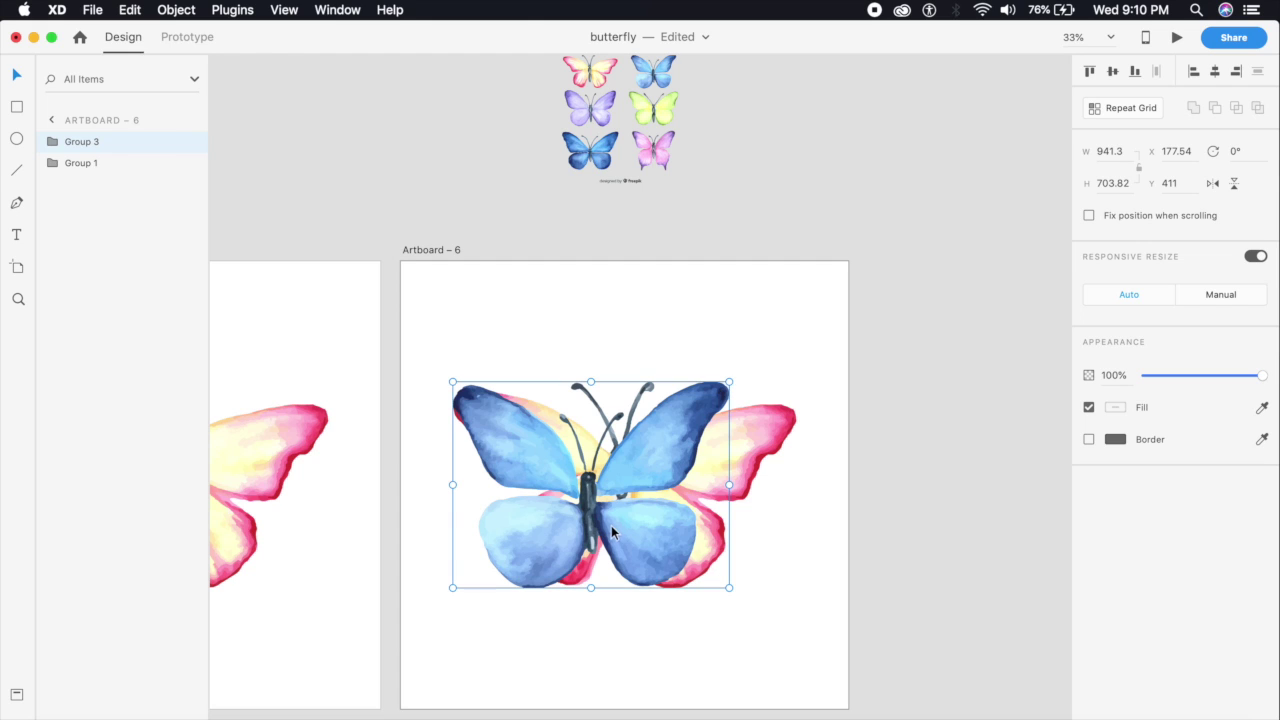
pyautogui.click(762, 442)
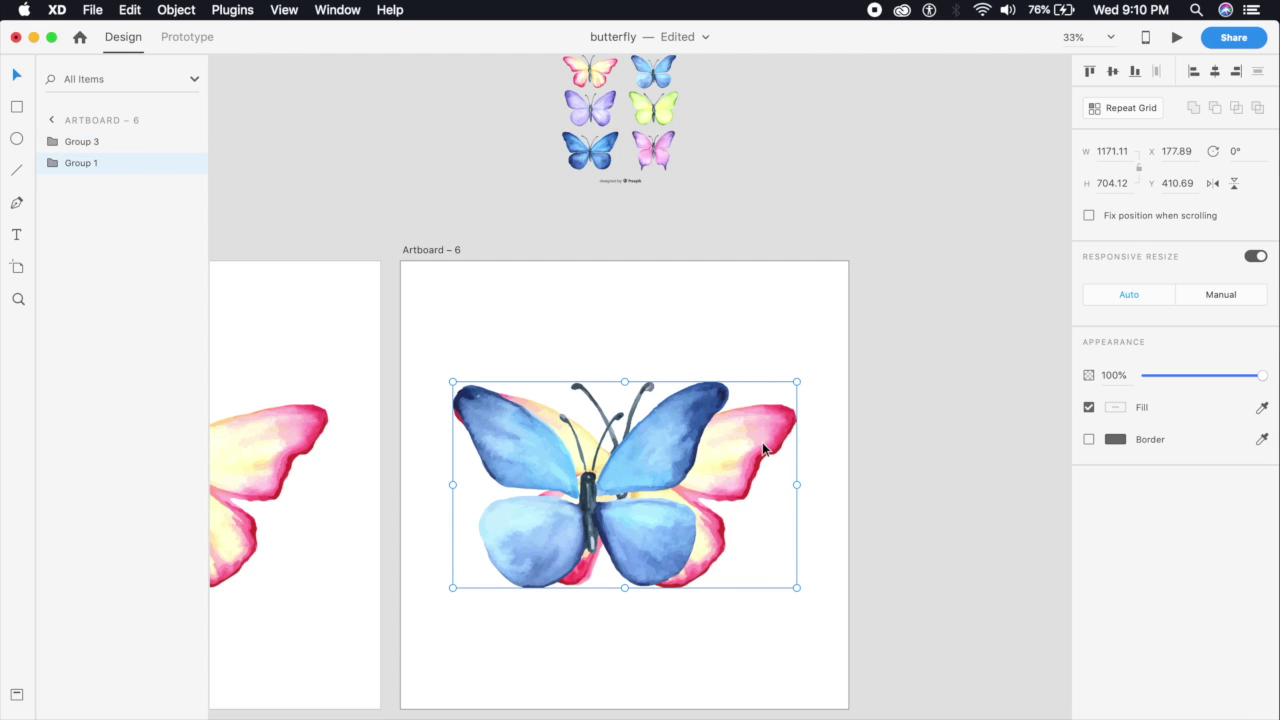
pyautogui.press('Delete')
pyautogui.click(666, 445)
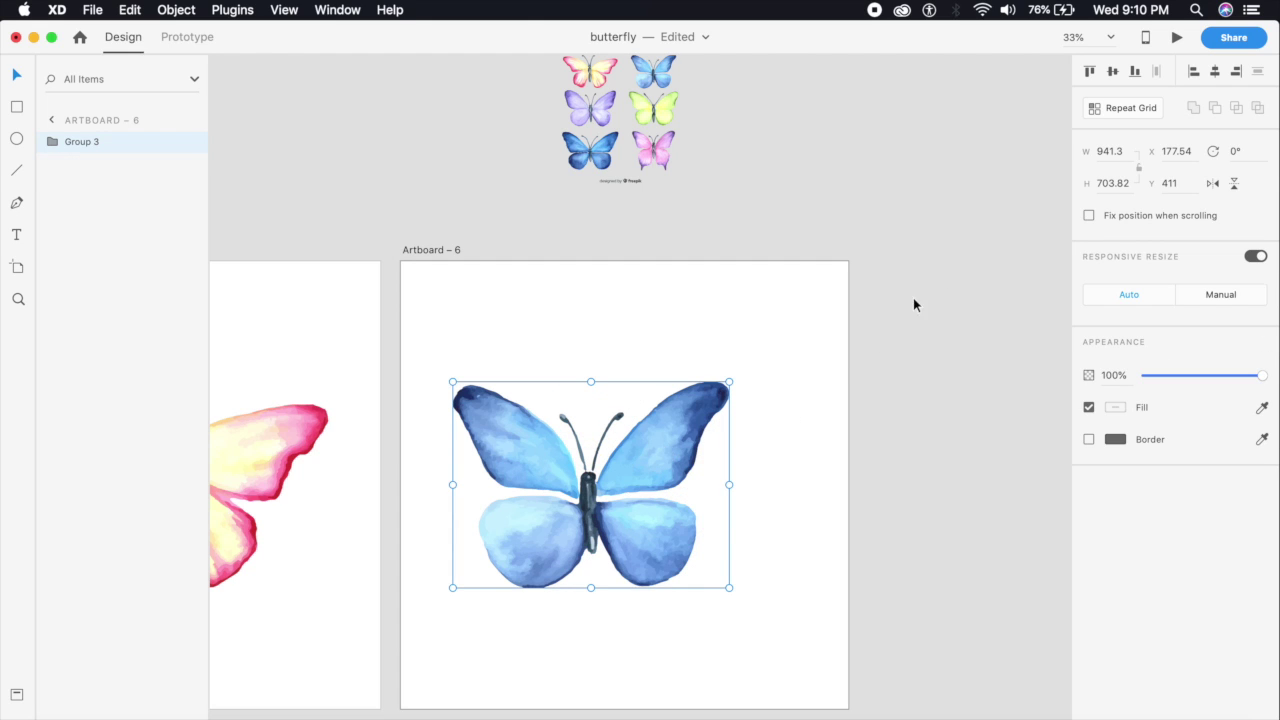
pyautogui.click(1214, 72)
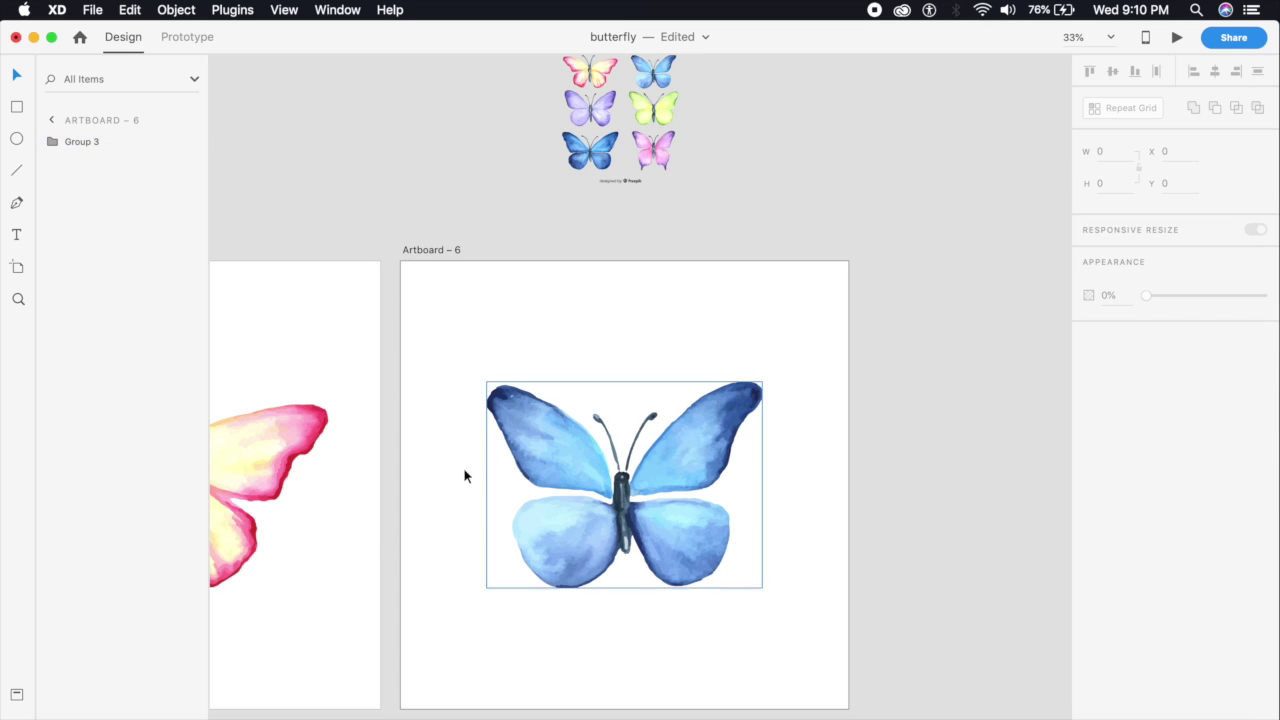
pyautogui.click(474, 554)
# Step: Delete the Group 1 layer, expand Group 2, and rename the Group 3 layer to '1'
pyautogui.doubleClick(610, 487)
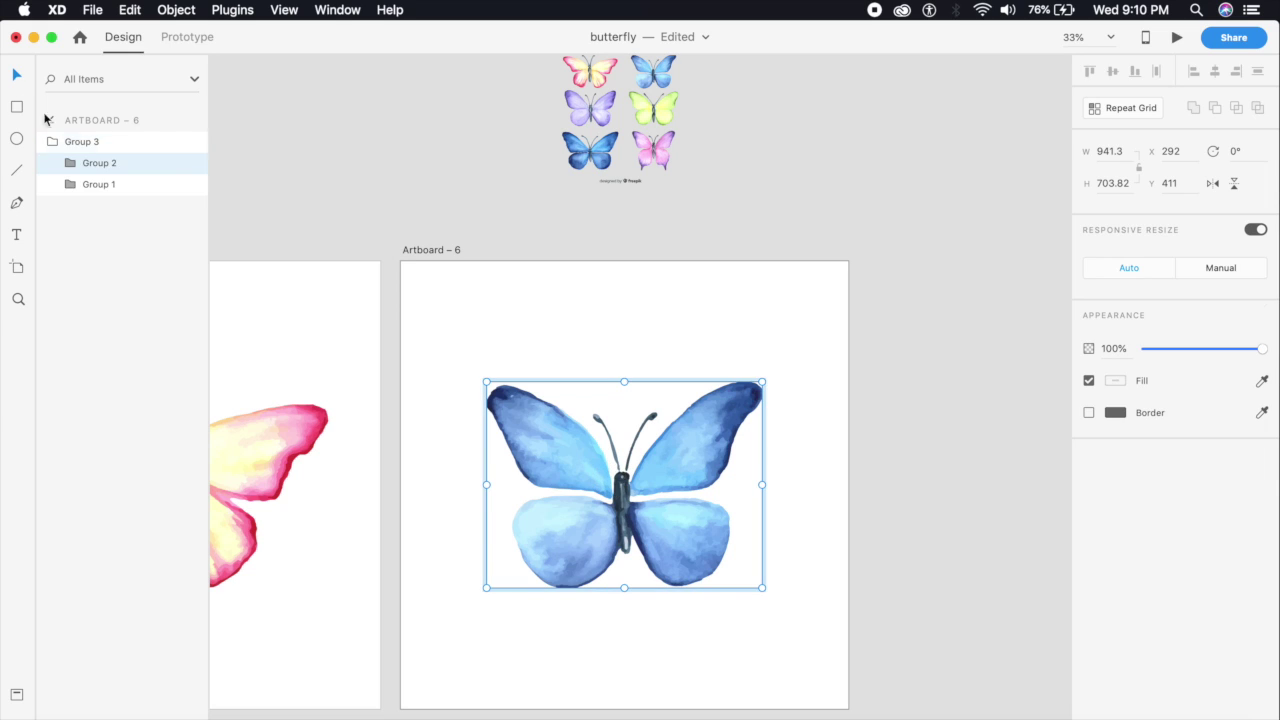
pyautogui.click(125, 189)
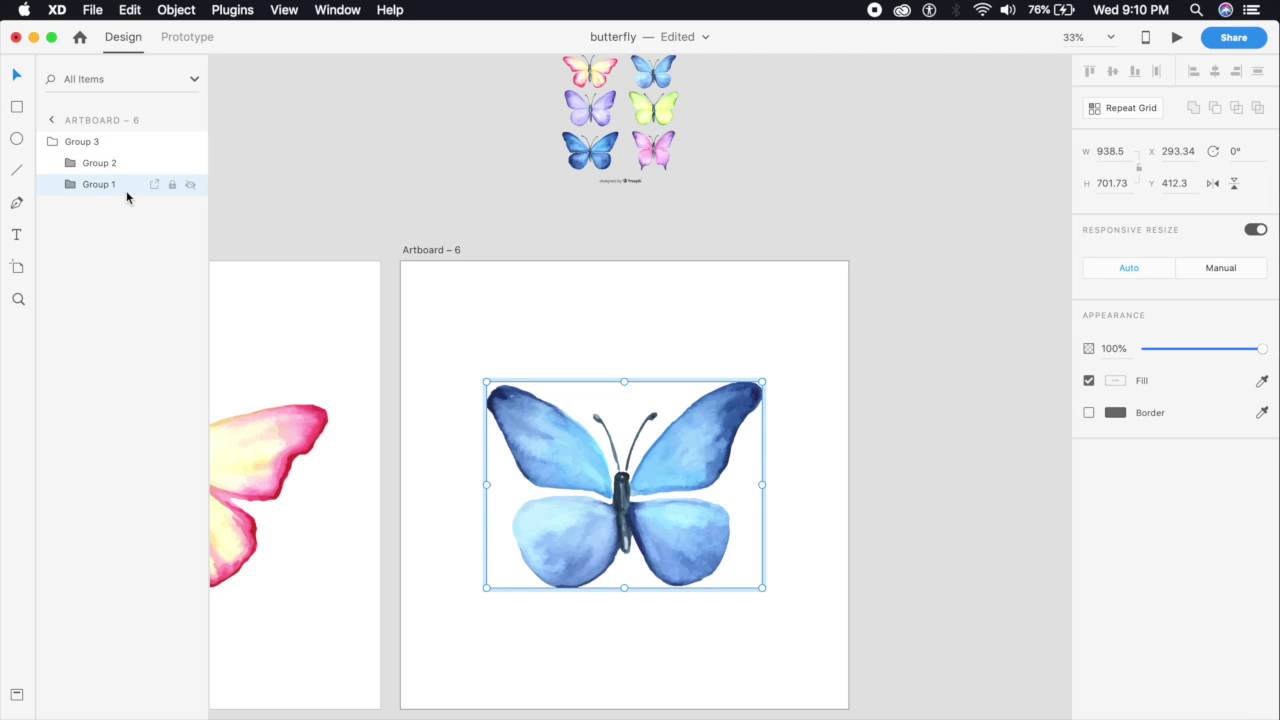
pyautogui.press('Delete')
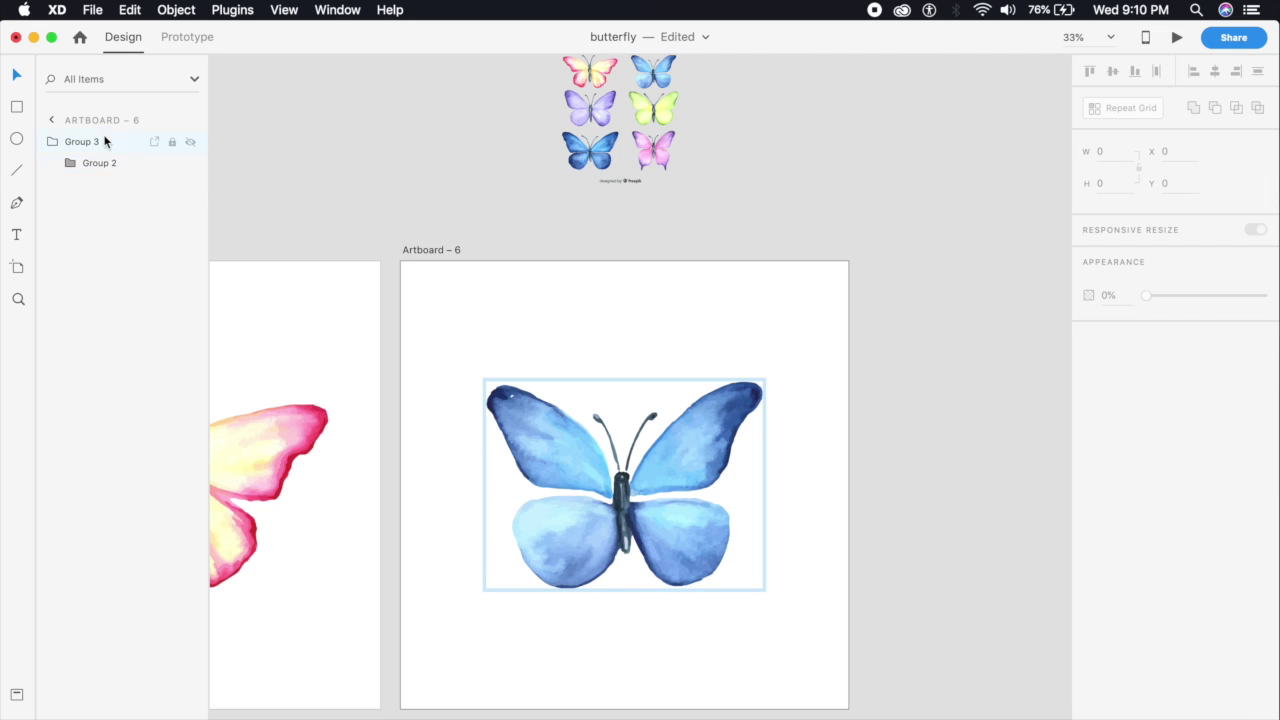
pyautogui.doubleClick(126, 163)
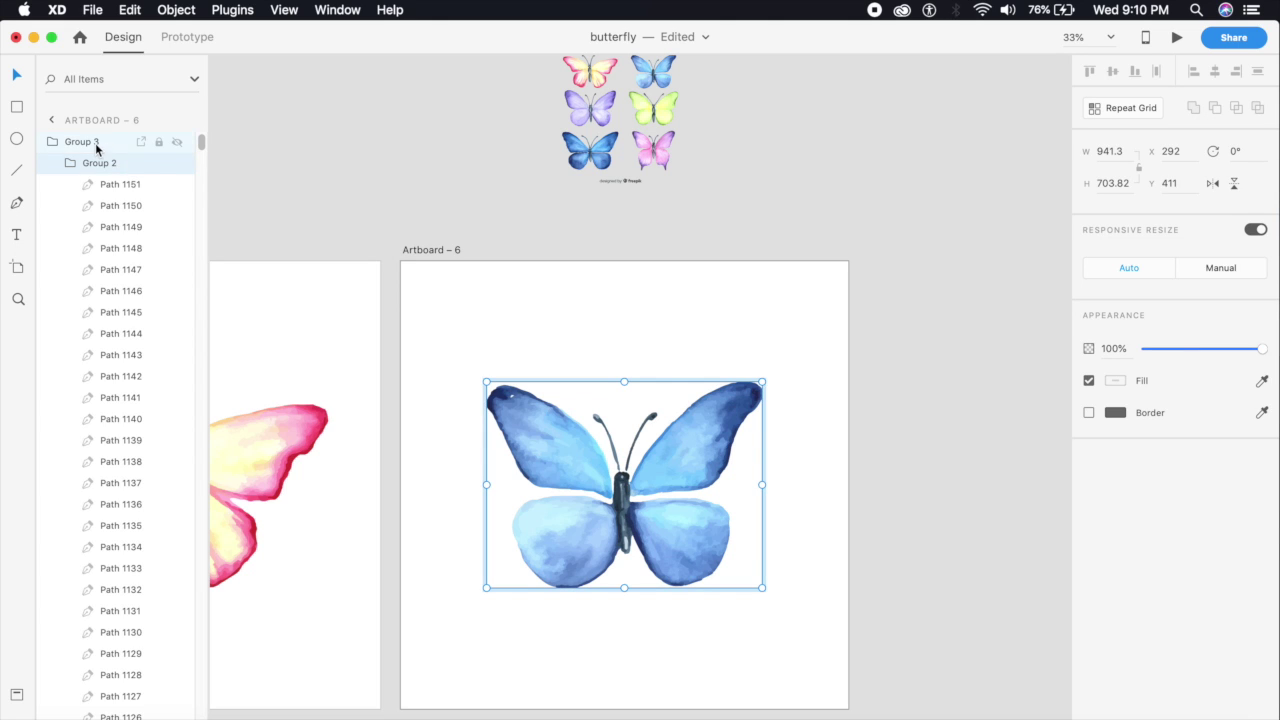
pyautogui.doubleClick(97, 142)
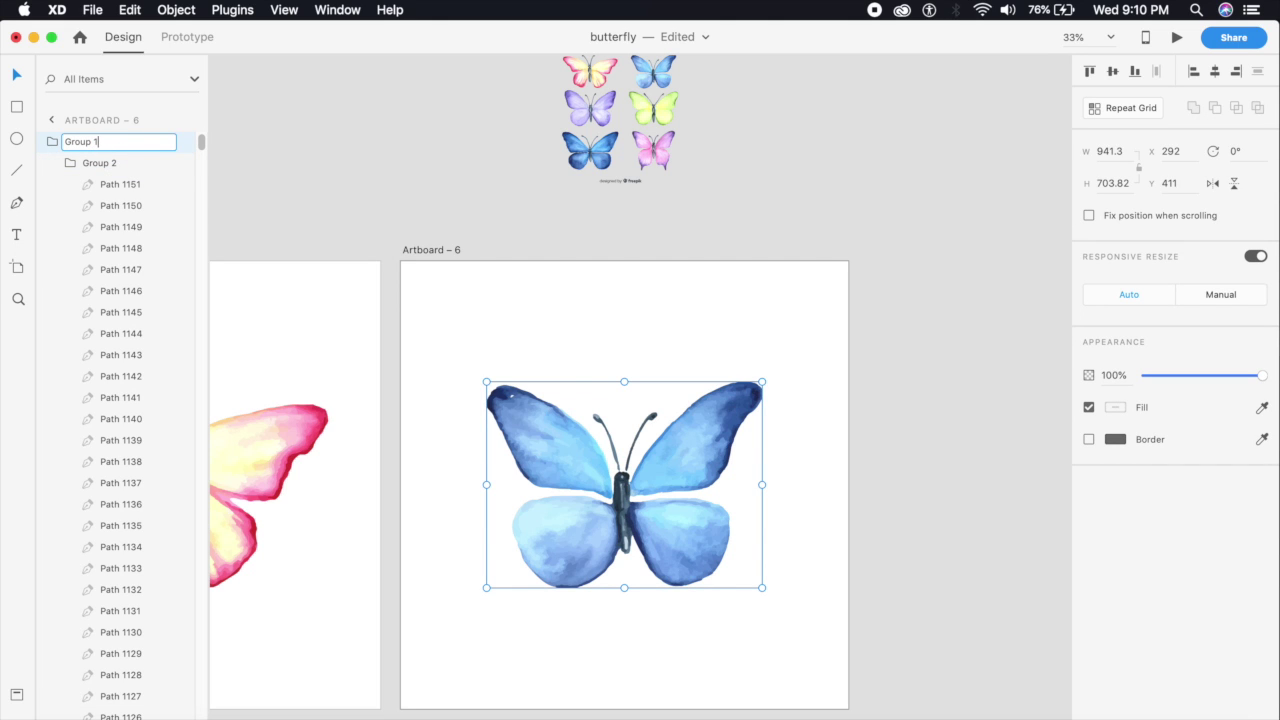
pyautogui.write('1')
pyautogui.press('Return')
# Step: Expand the inner Group 2 and select its paths from Path 1151 through the last path
pyautogui.click(130, 168)
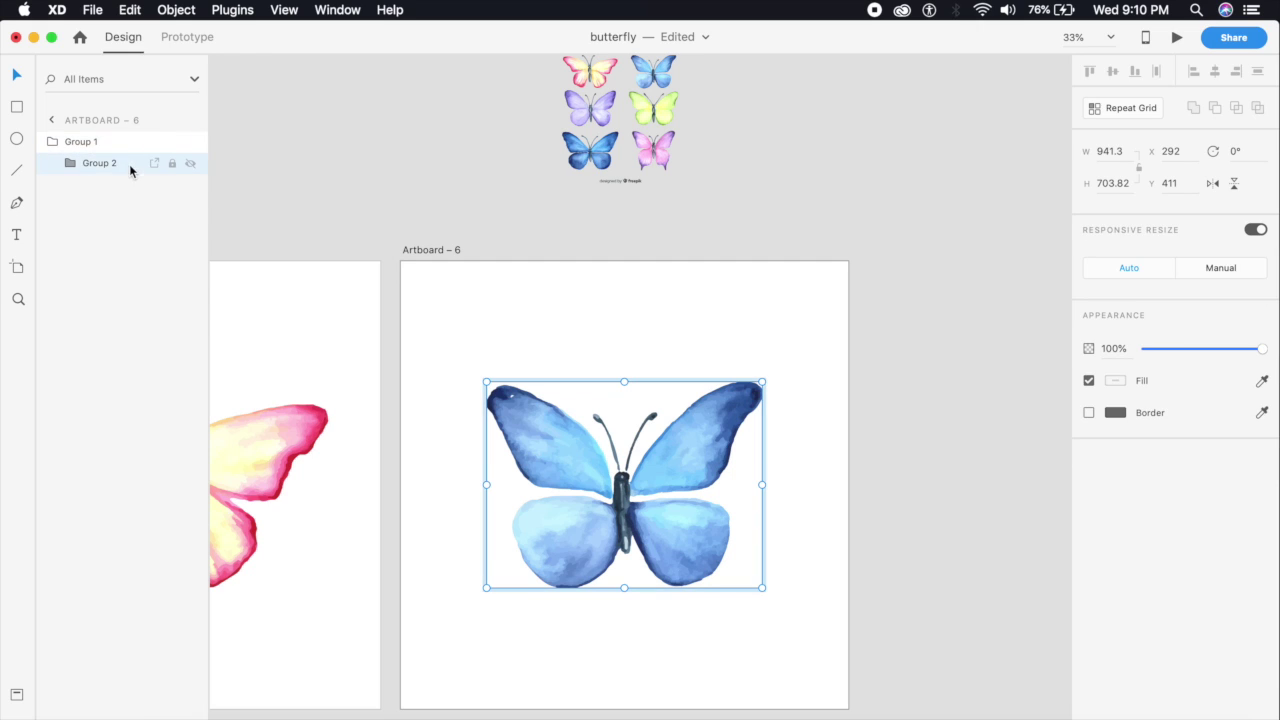
pyautogui.doubleClick(127, 168)
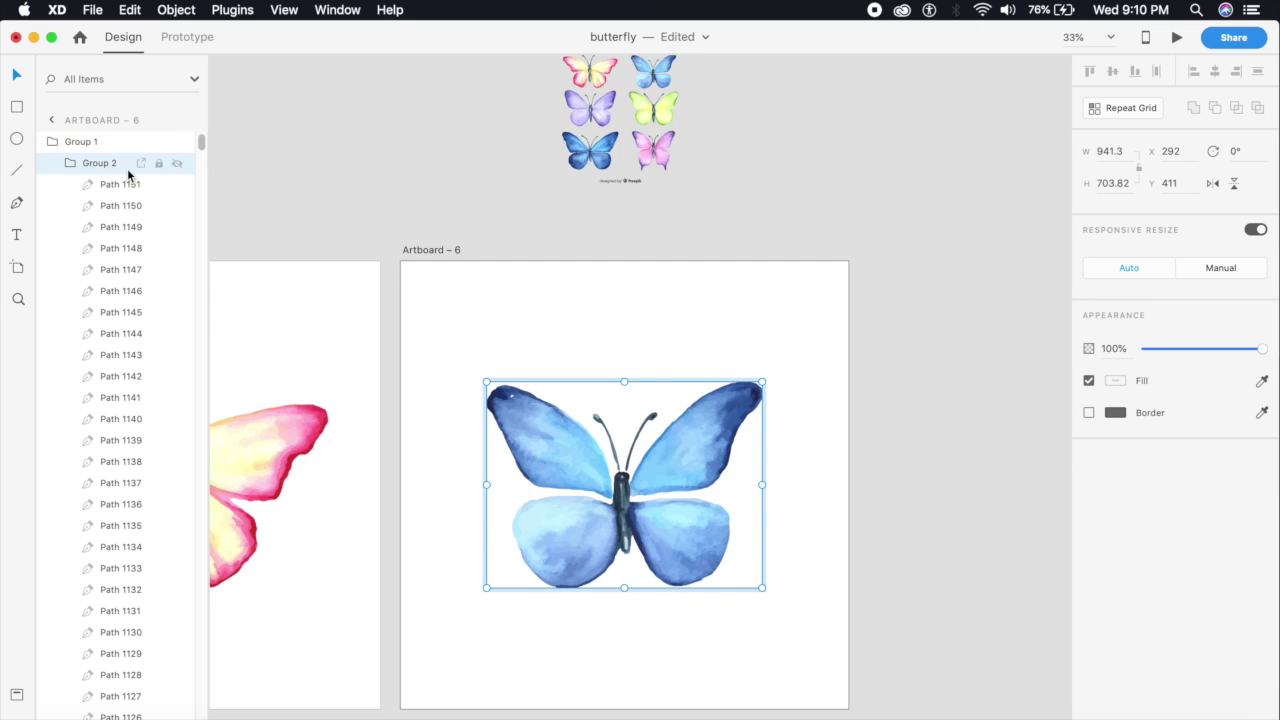
pyautogui.doubleClick(115, 165)
pyautogui.press('Return')
pyautogui.click(110, 186)
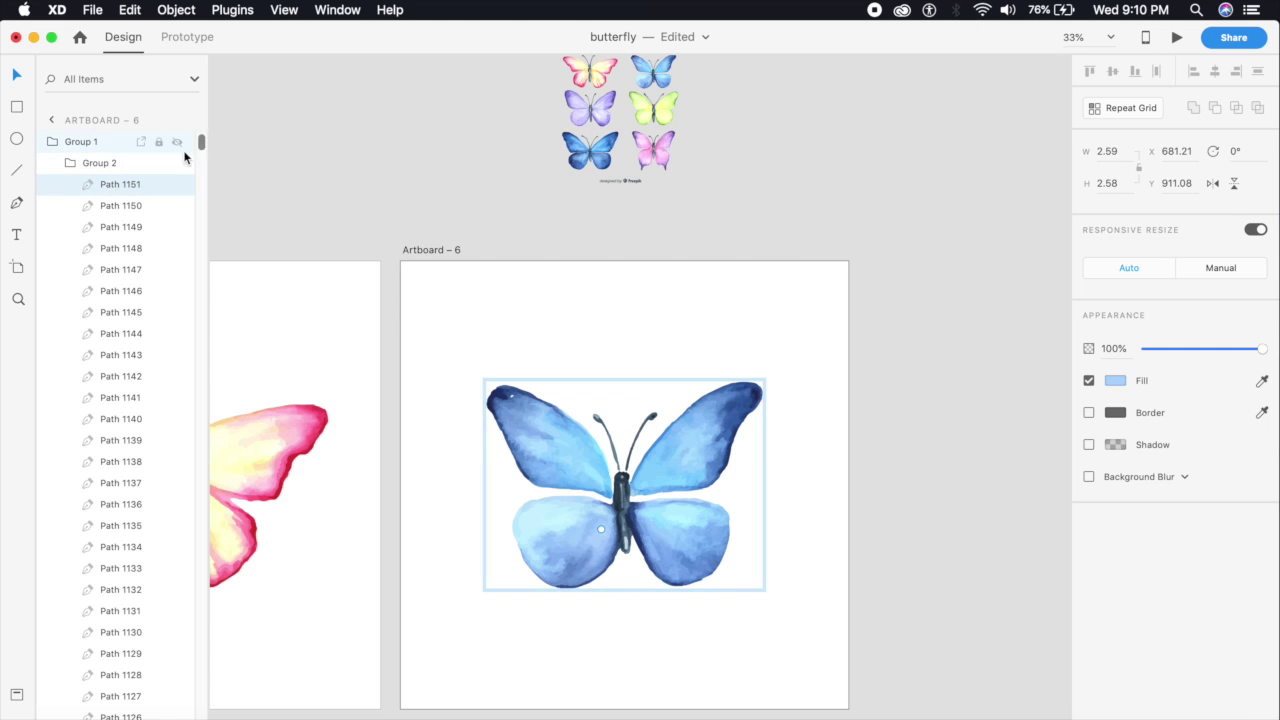
pyautogui.moveTo(200, 142); pyautogui.dragTo(165, 716)
pyautogui.keyDown('shift'); pyautogui.click(110, 716); pyautogui.keyUp('shift')
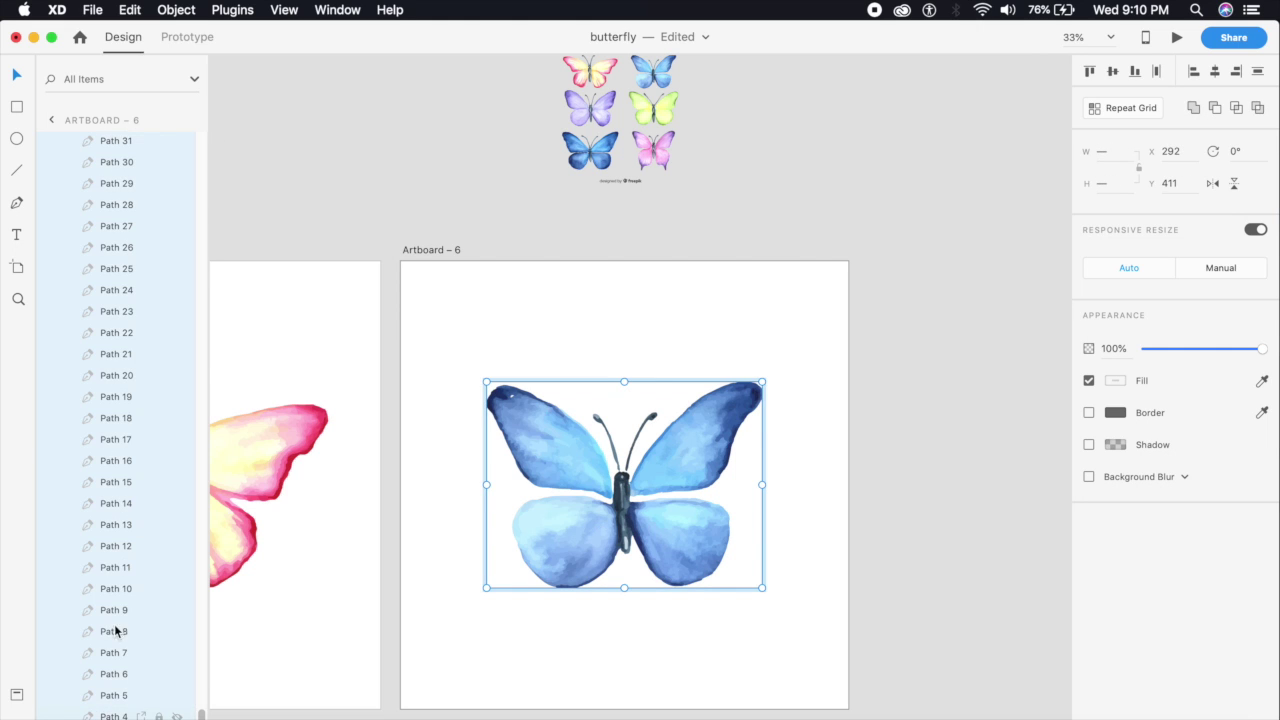
# Step: Rename the selected paths with Rename It's Num. Sequence ASC option, then deselect
pyautogui.click(247, 10)
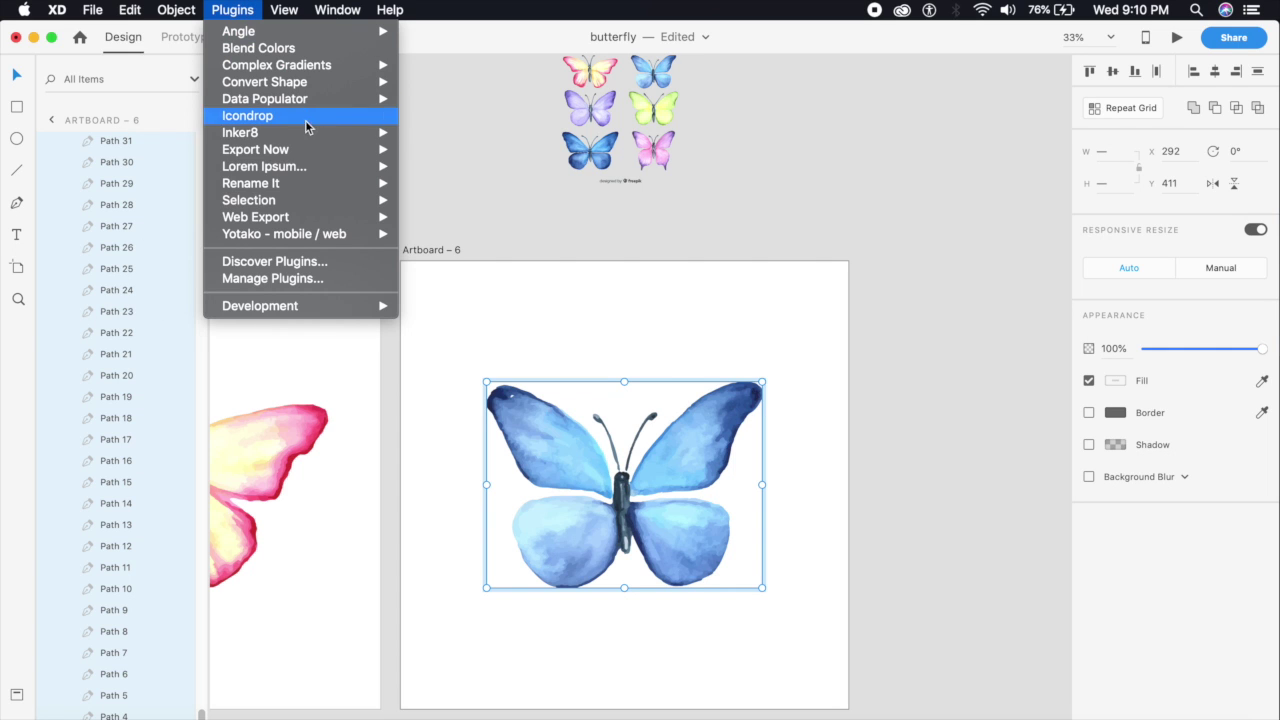
pyautogui.moveTo(358, 188)
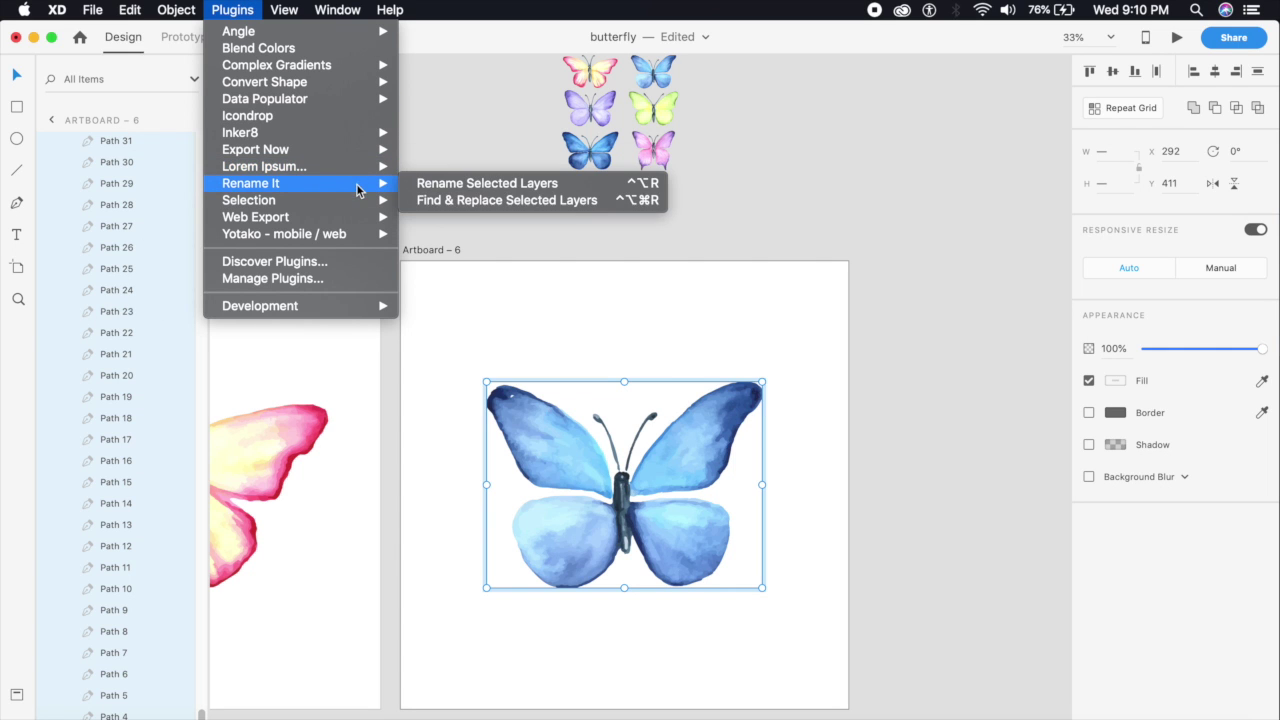
pyautogui.click(441, 188)
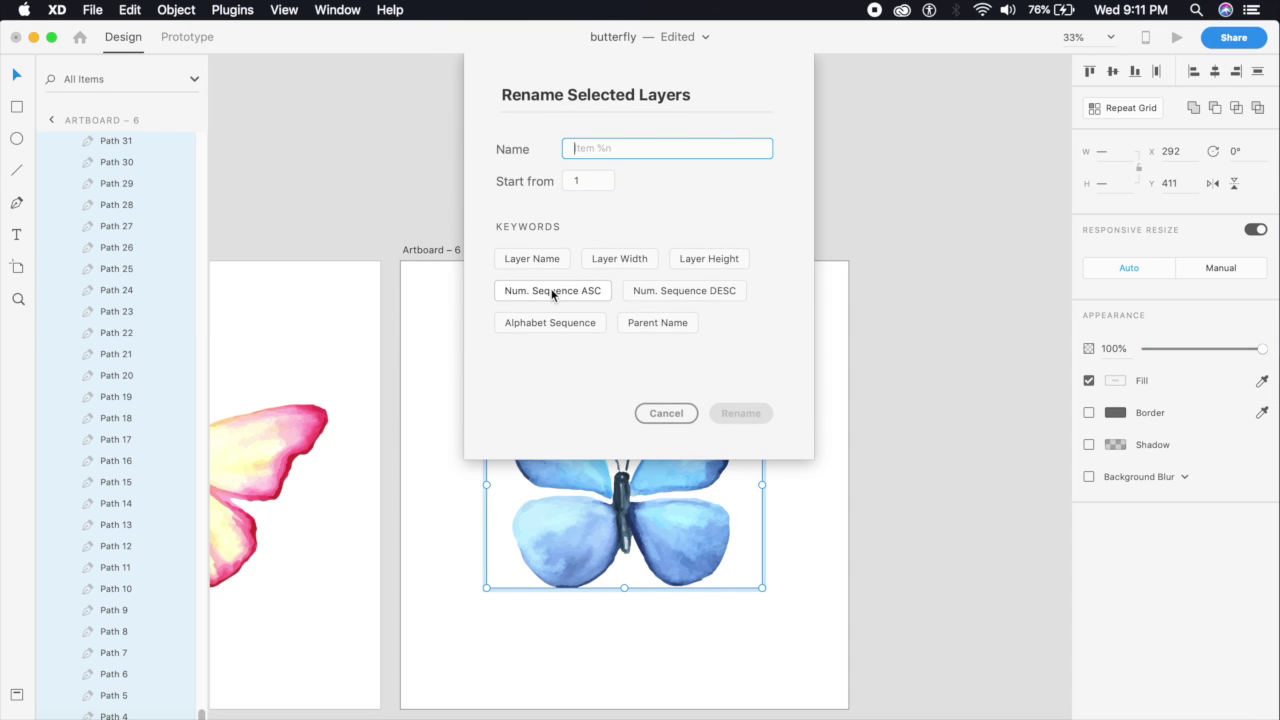
pyautogui.click(552, 291)
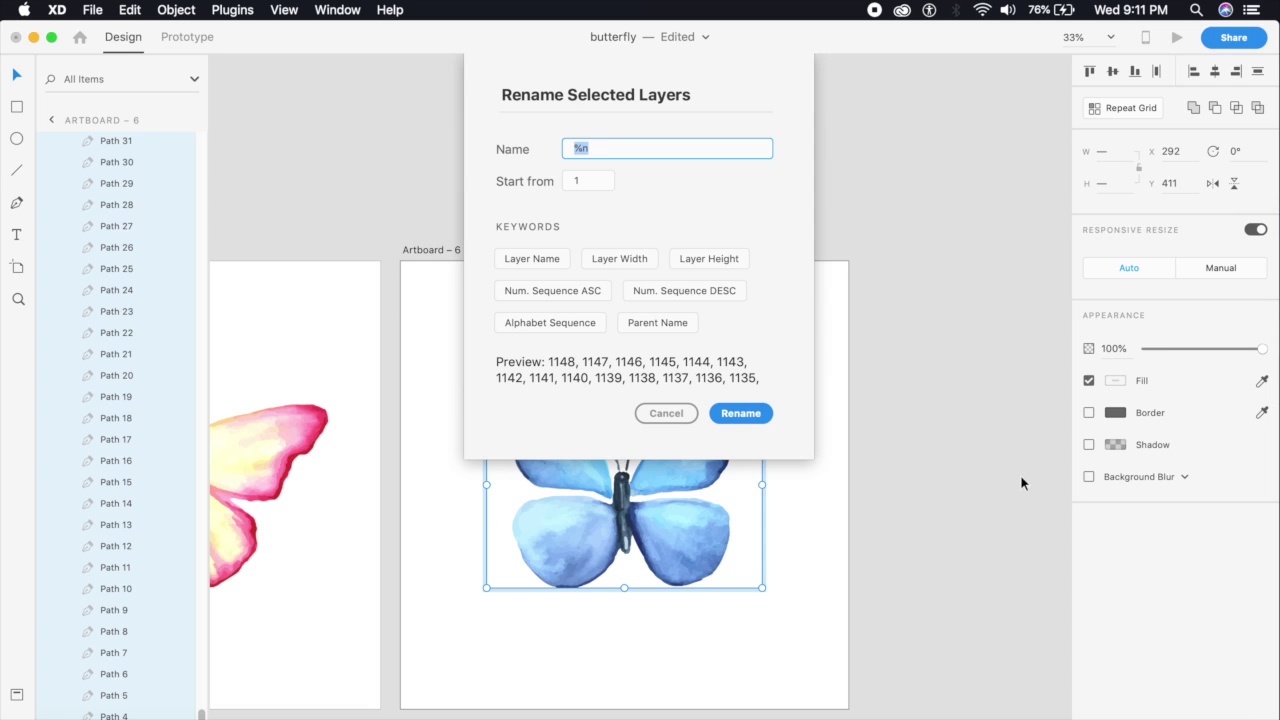
pyautogui.click(753, 415)
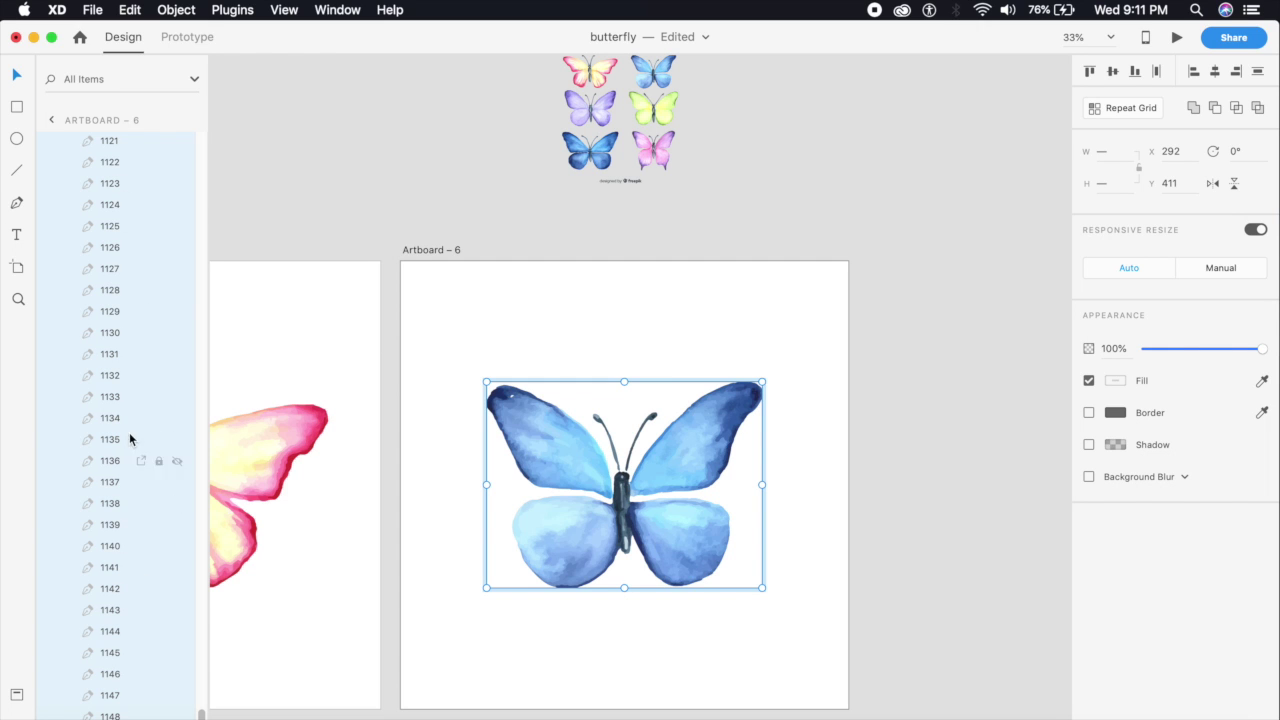
pyautogui.click(329, 366)
# Step: In Prototype mode, link the pink butterfly to Artboard – 6 with a Tap Auto-Animate transition
pyautogui.press('super+minus')
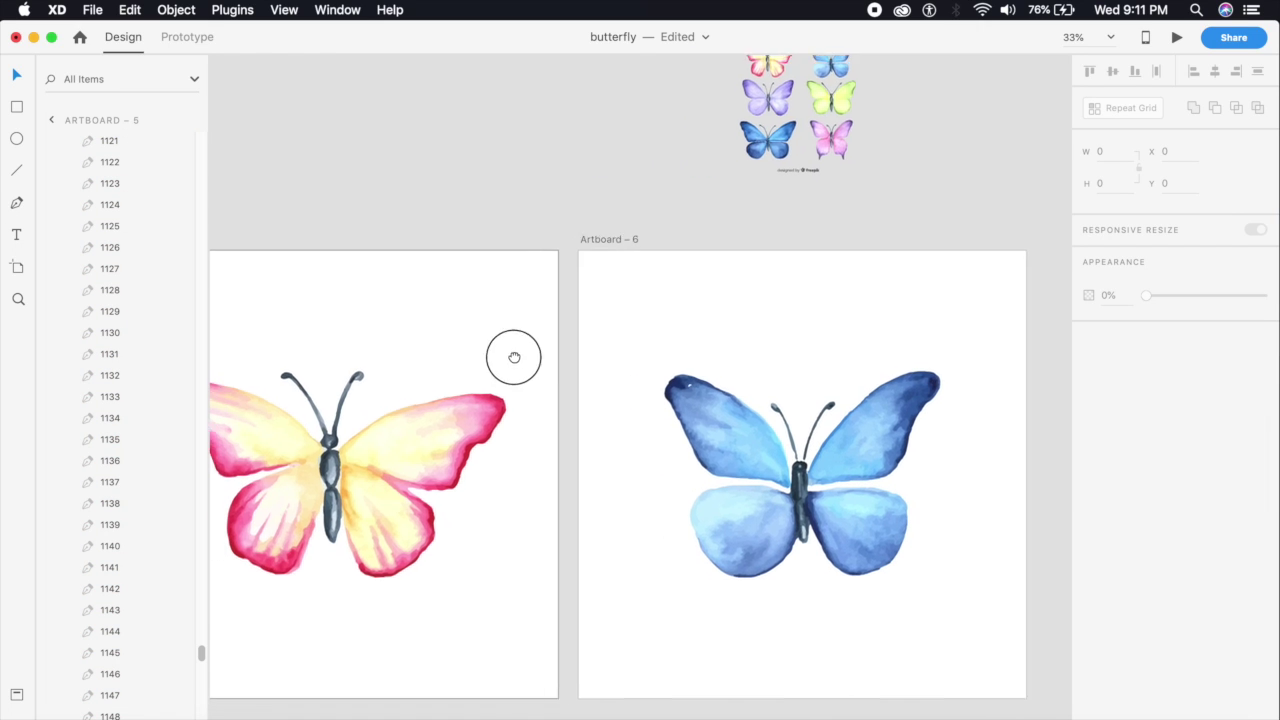
pyautogui.click(187, 37)
pyautogui.click(546, 459)
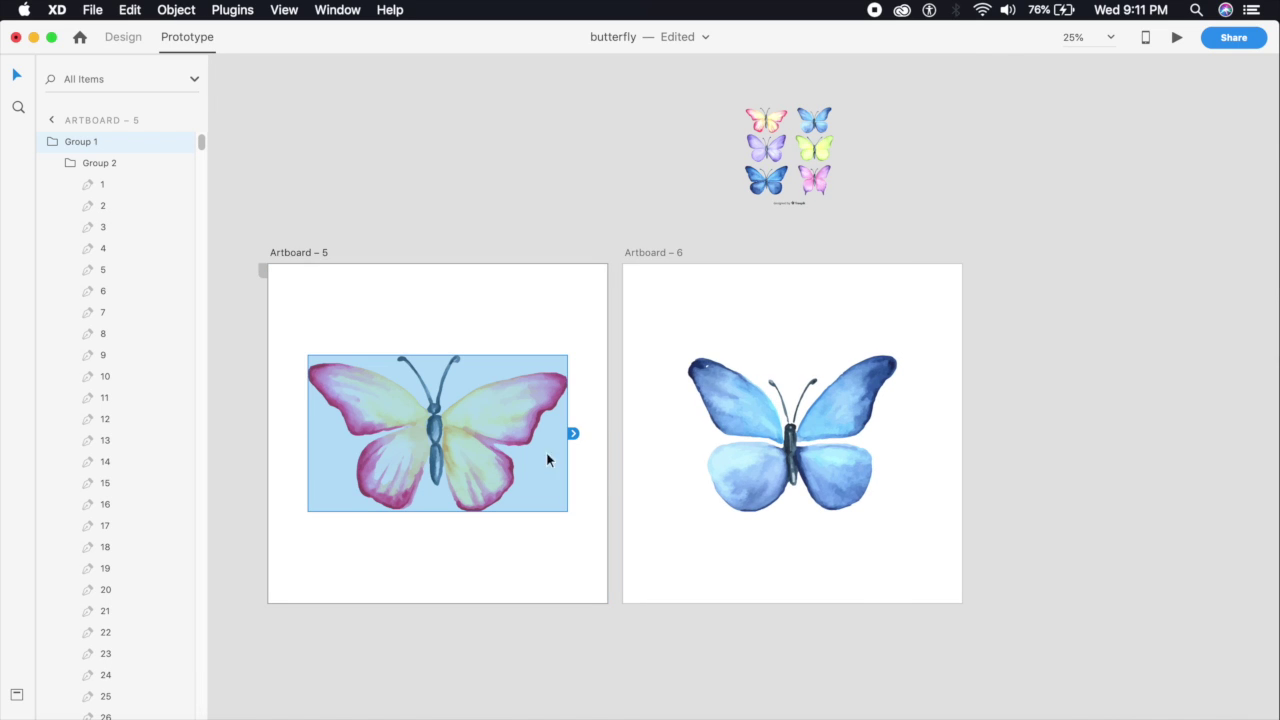
pyautogui.moveTo(573, 433); pyautogui.dragTo(690, 433)
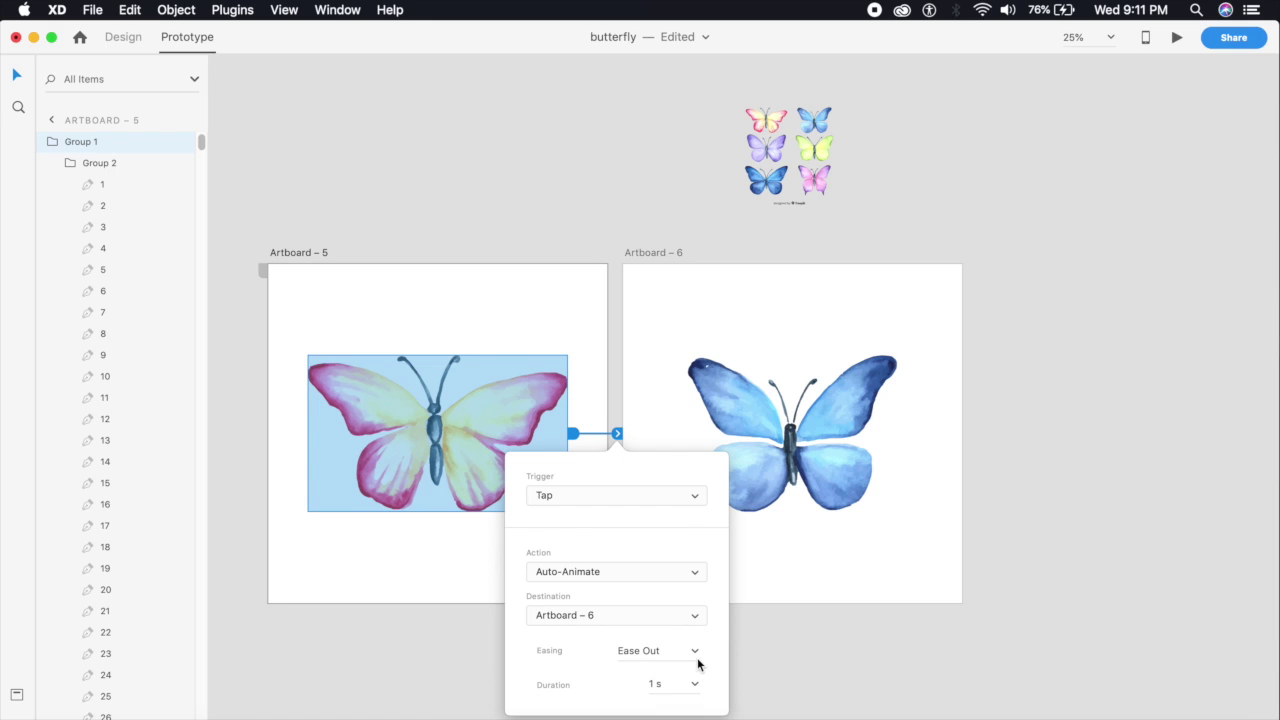
pyautogui.click(689, 577)
pyautogui.click(683, 577)
pyautogui.click(818, 558)
# Step: Link the blue butterfly back to Artboard – 5
pyautogui.click(832, 468)
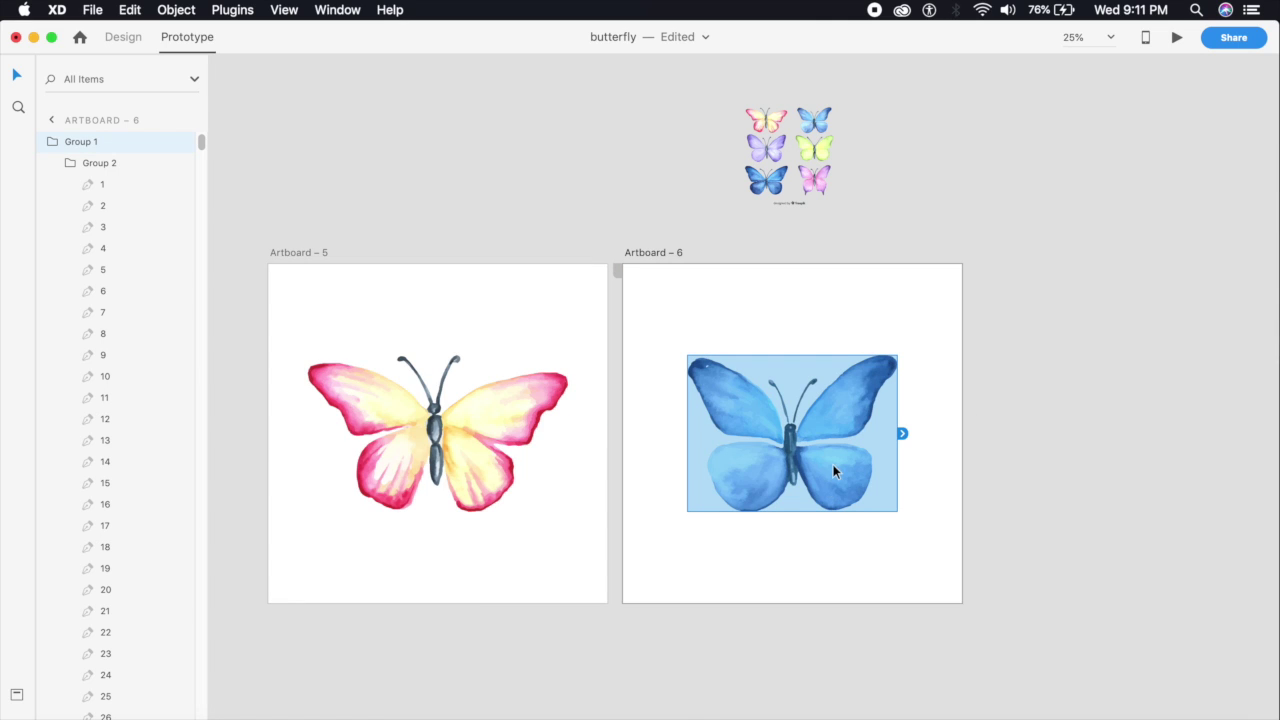
pyautogui.moveTo(901, 433); pyautogui.dragTo(455, 512)
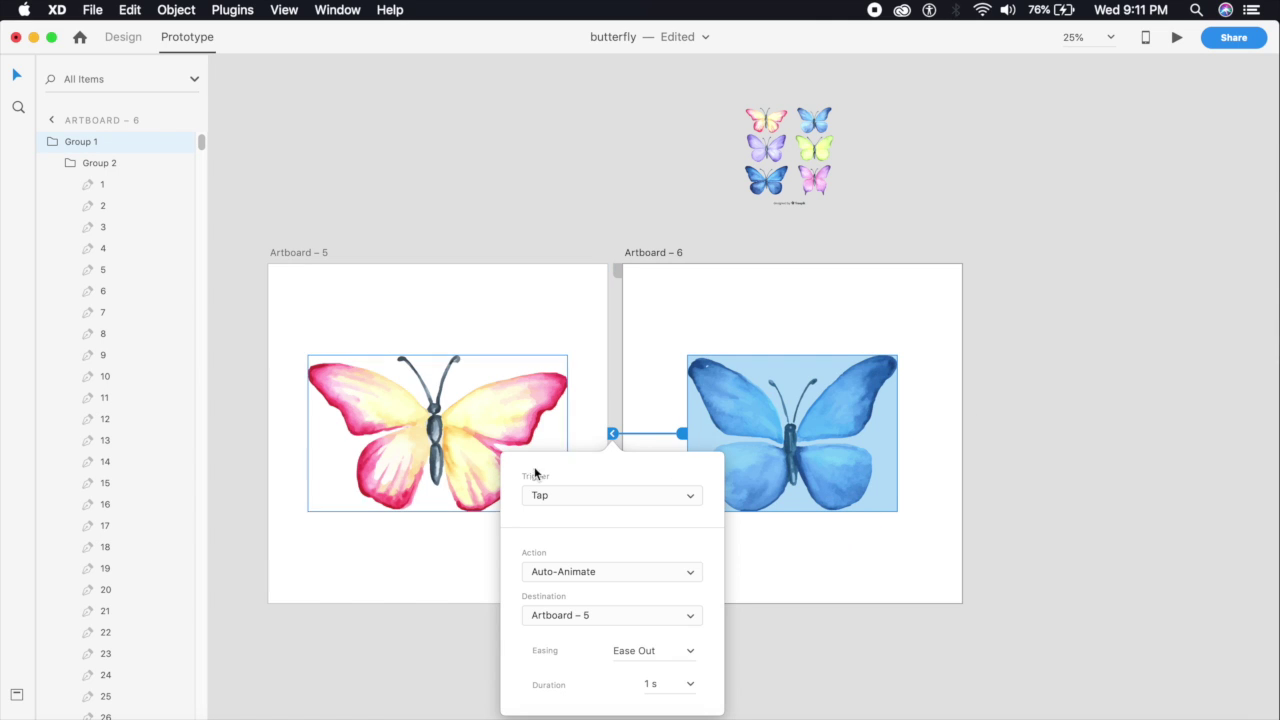
pyautogui.click(563, 334)
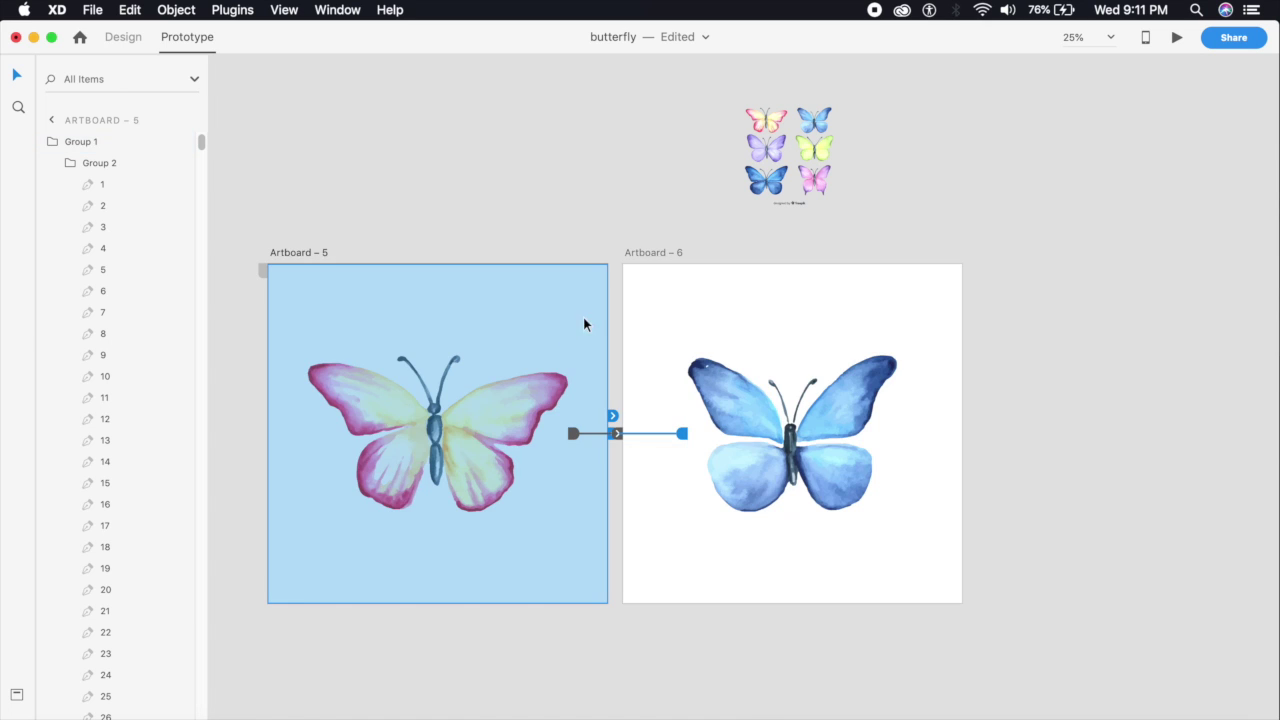
pyautogui.click(1178, 37)
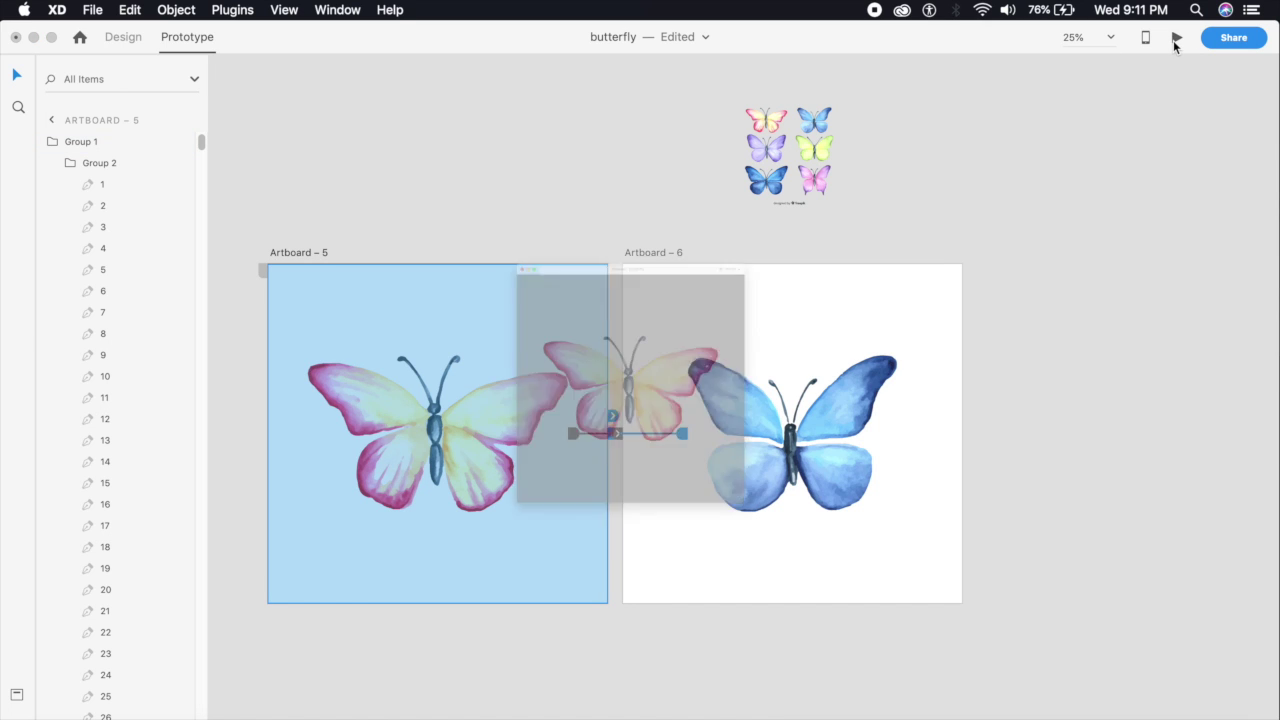
pyautogui.click(714, 394)
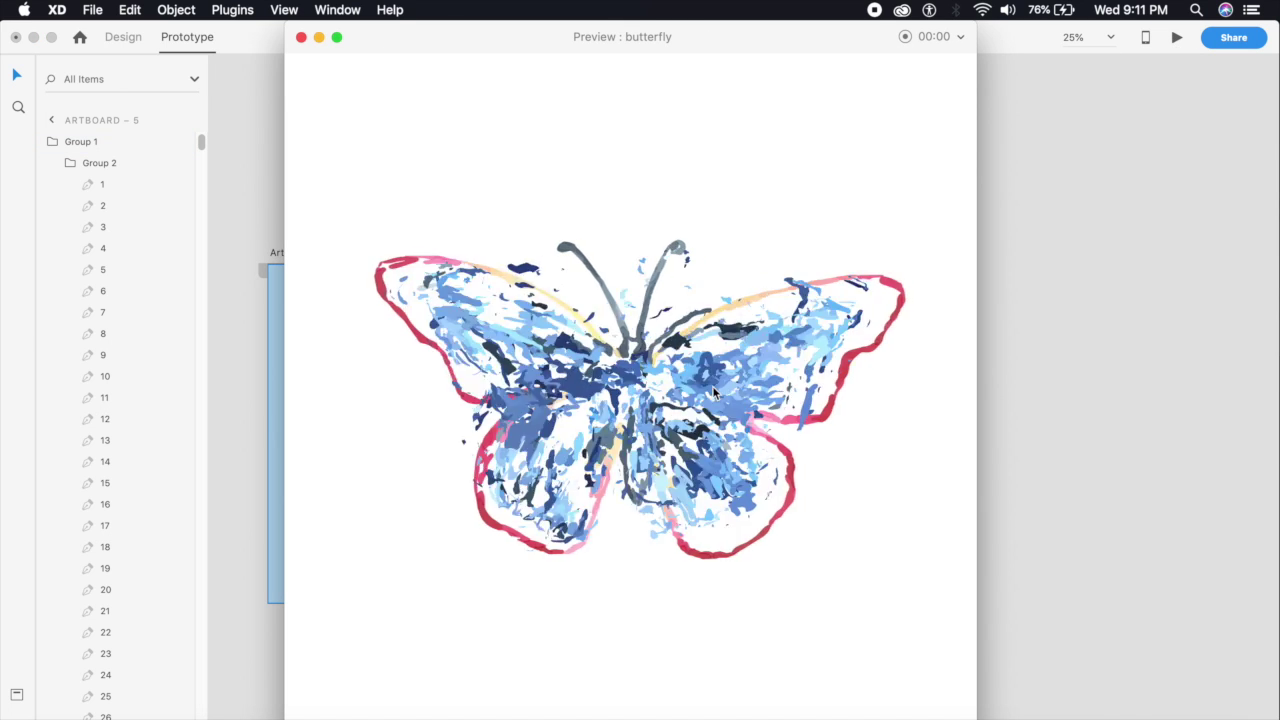
pyautogui.click(714, 394)
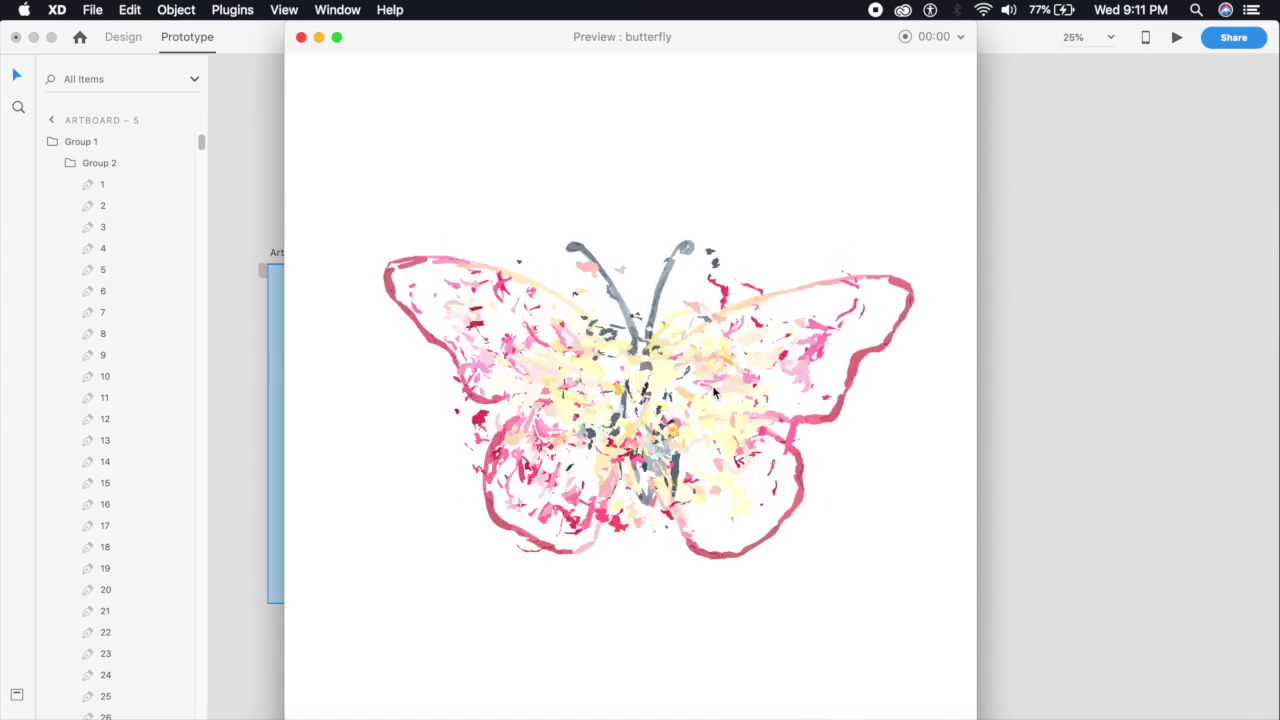
pyautogui.click(548, 368)
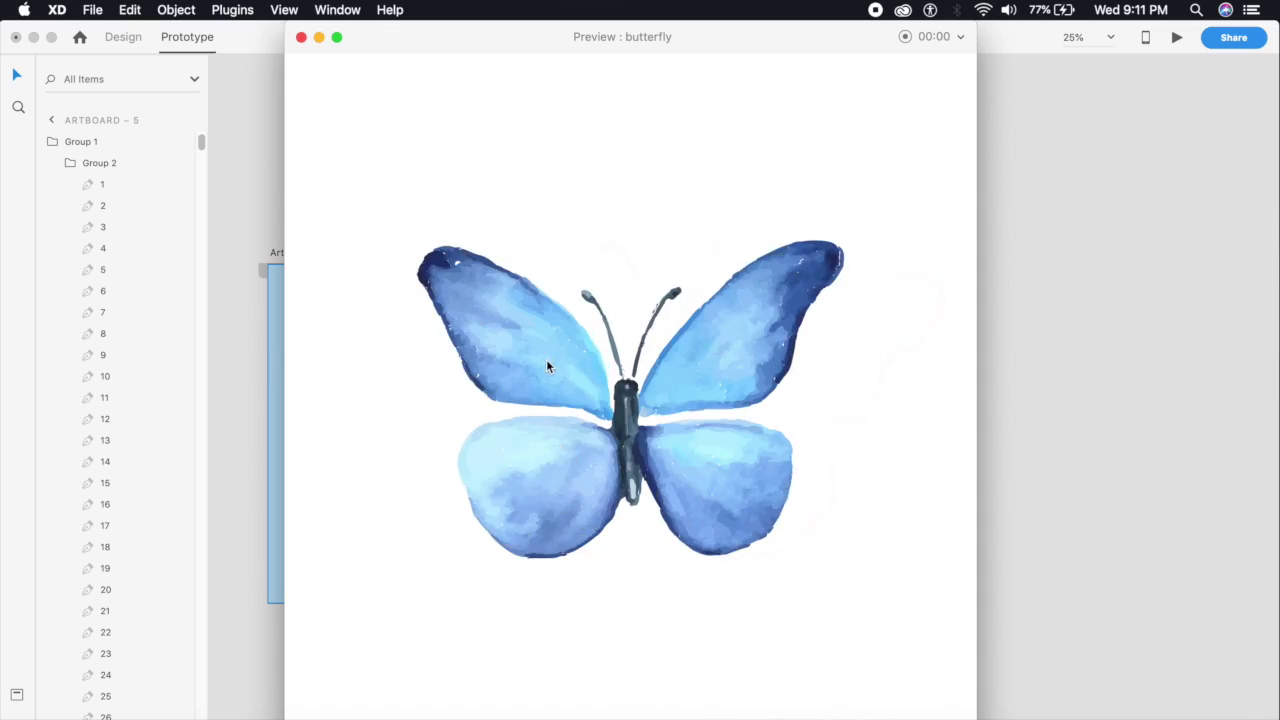
pyautogui.click(548, 368)
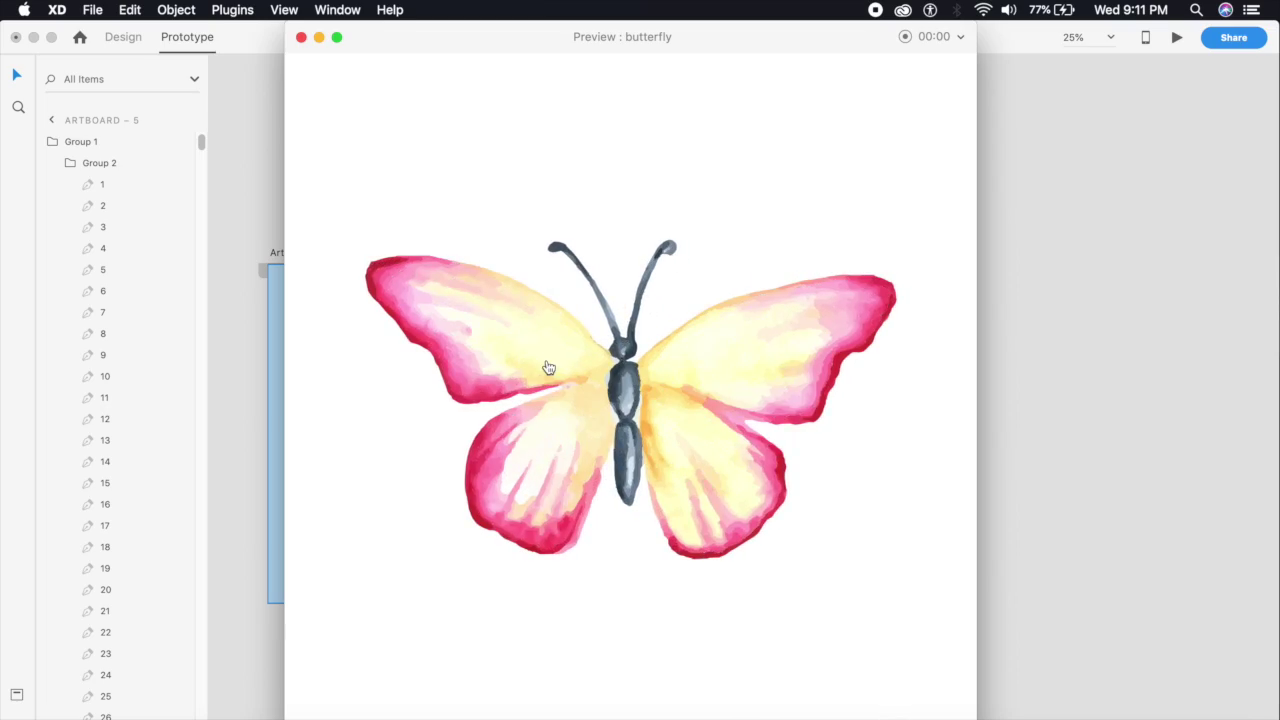
pyautogui.click(546, 362)
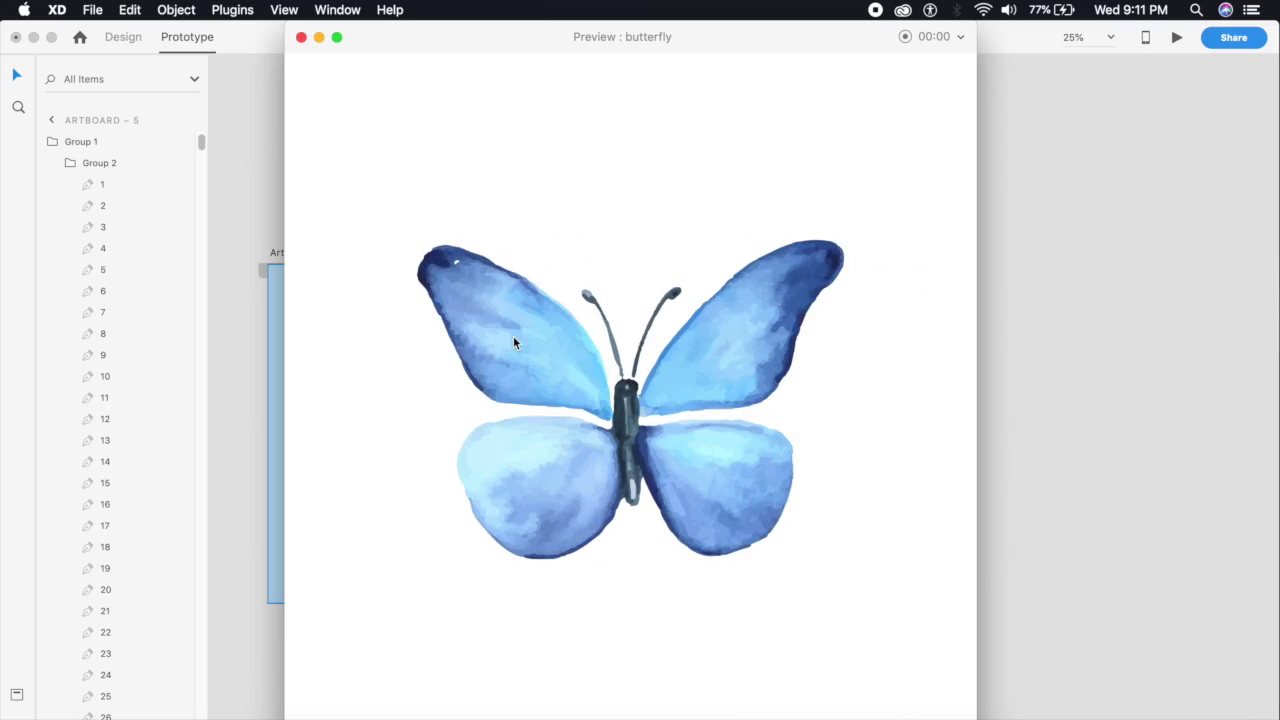
pyautogui.click(514, 340)
pyautogui.click(514, 344)
pyautogui.click(300, 37)
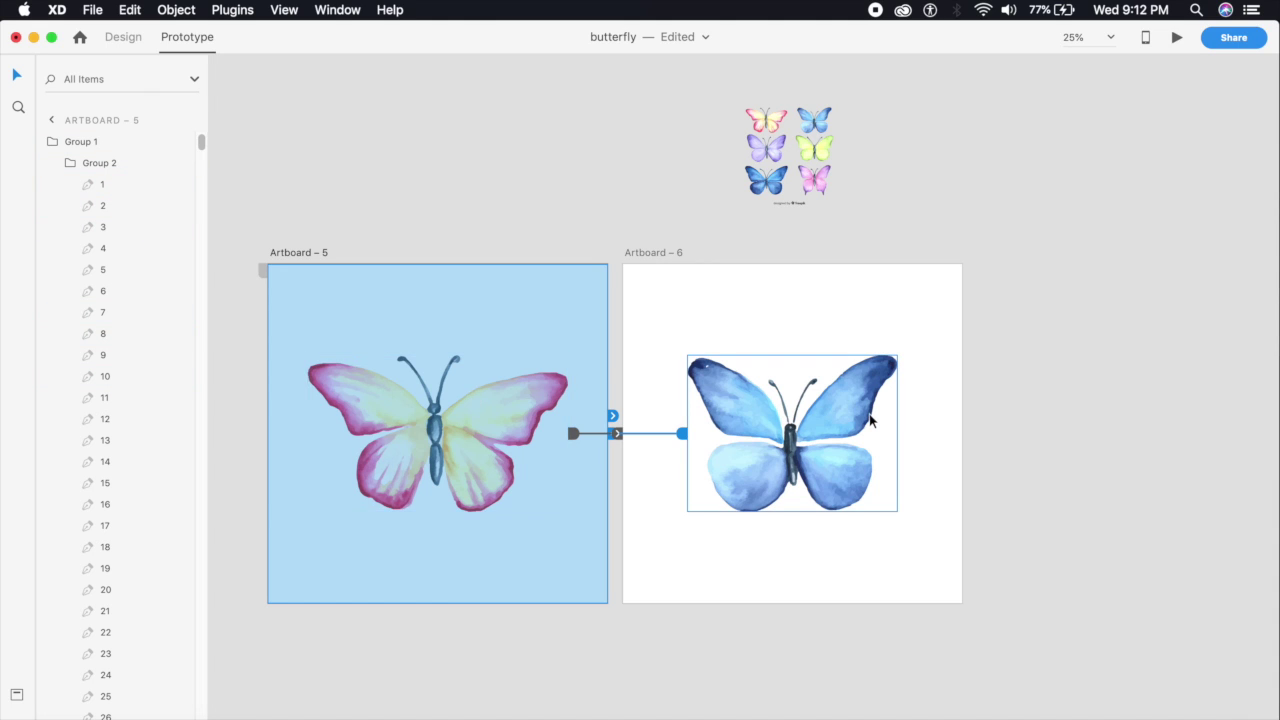
# Step: Check the interaction links on the pink and blue butterflies
pyautogui.click(504, 464)
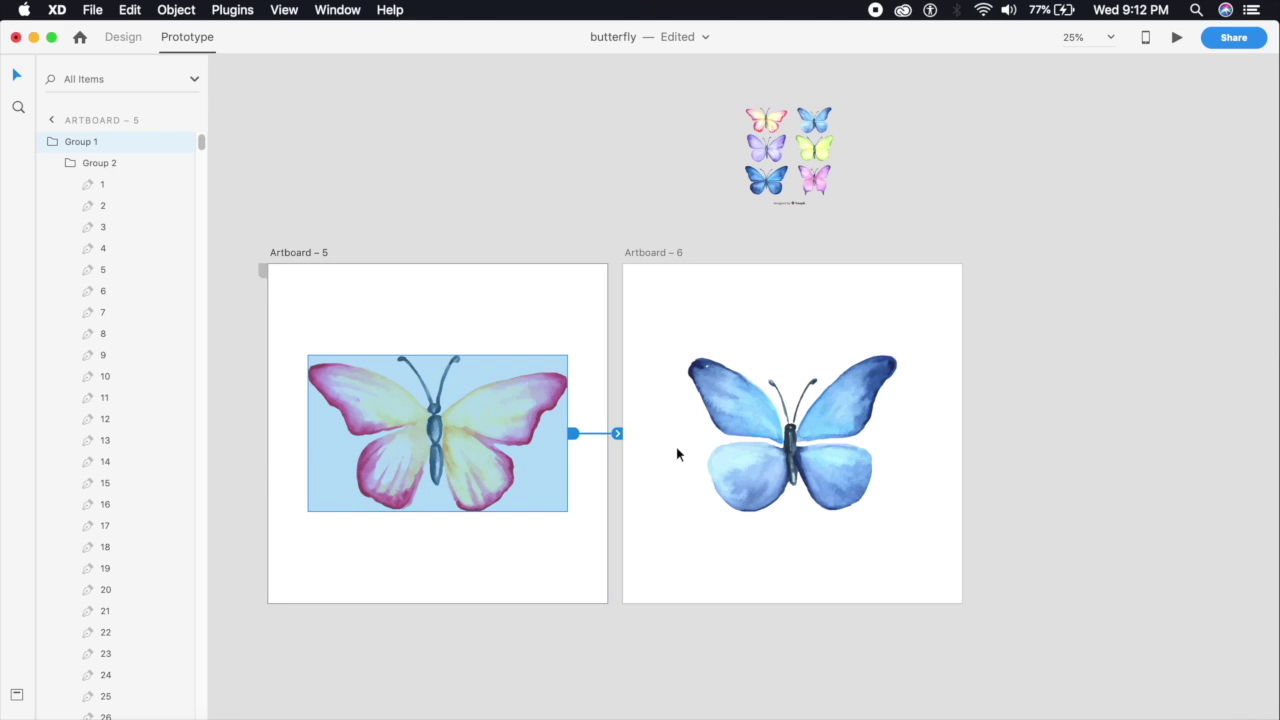
pyautogui.click(737, 450)
pyautogui.click(395, 462)
pyautogui.click(792, 455)
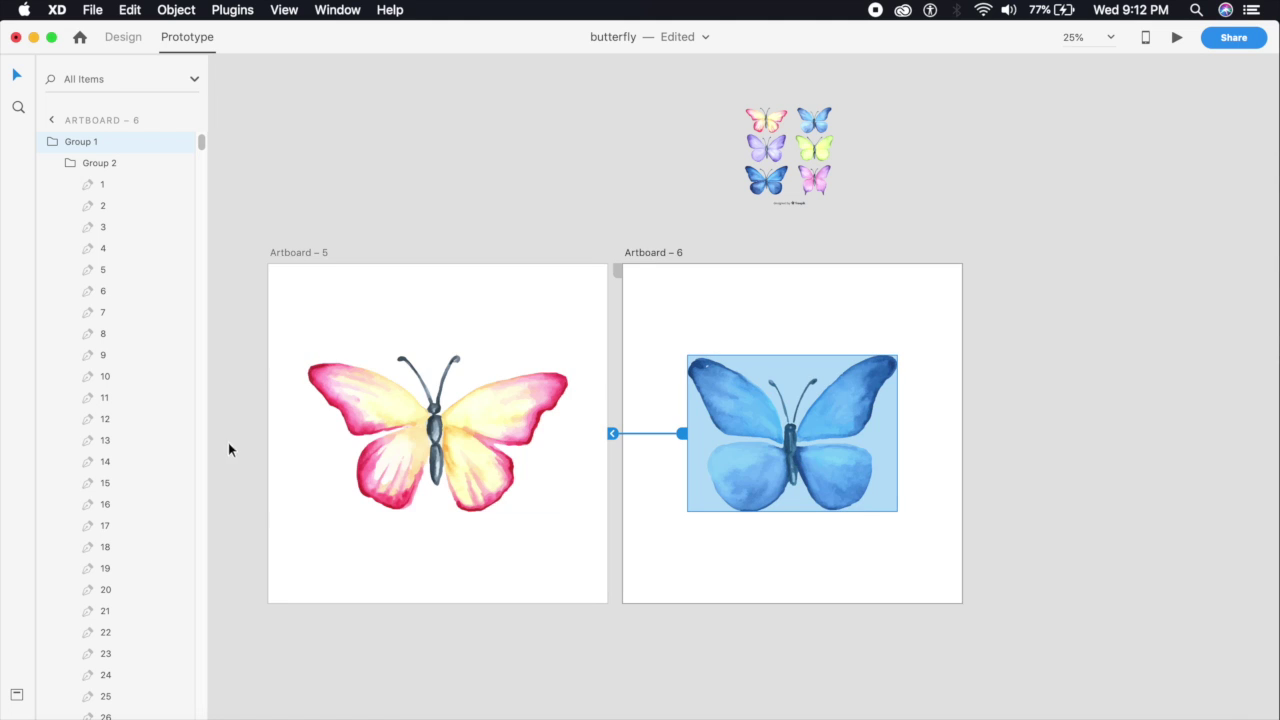
pyautogui.click(644, 366)
# Step: Preview from Artboard – 1's butterfly and tap it to morph into the blue butterfly
pyautogui.press('super+minus')
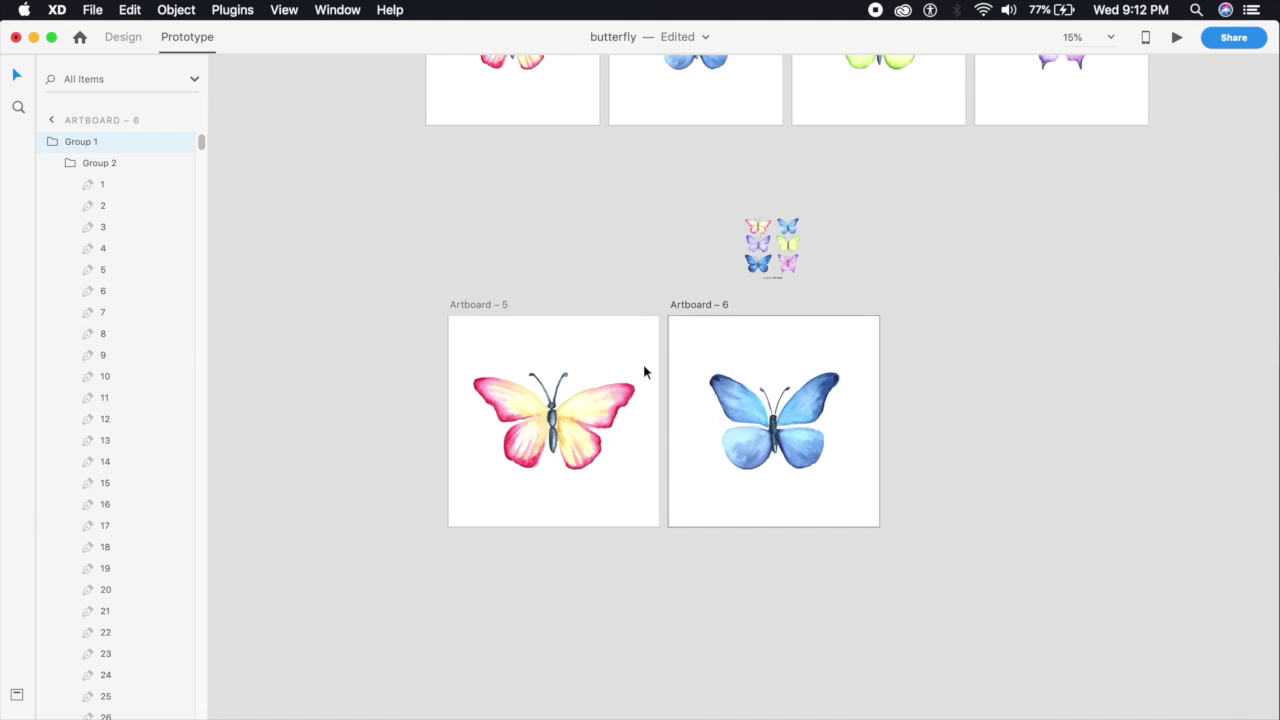
pyautogui.click(663, 314)
pyautogui.scroll(5, 600, 320)
pyautogui.click(540, 305)
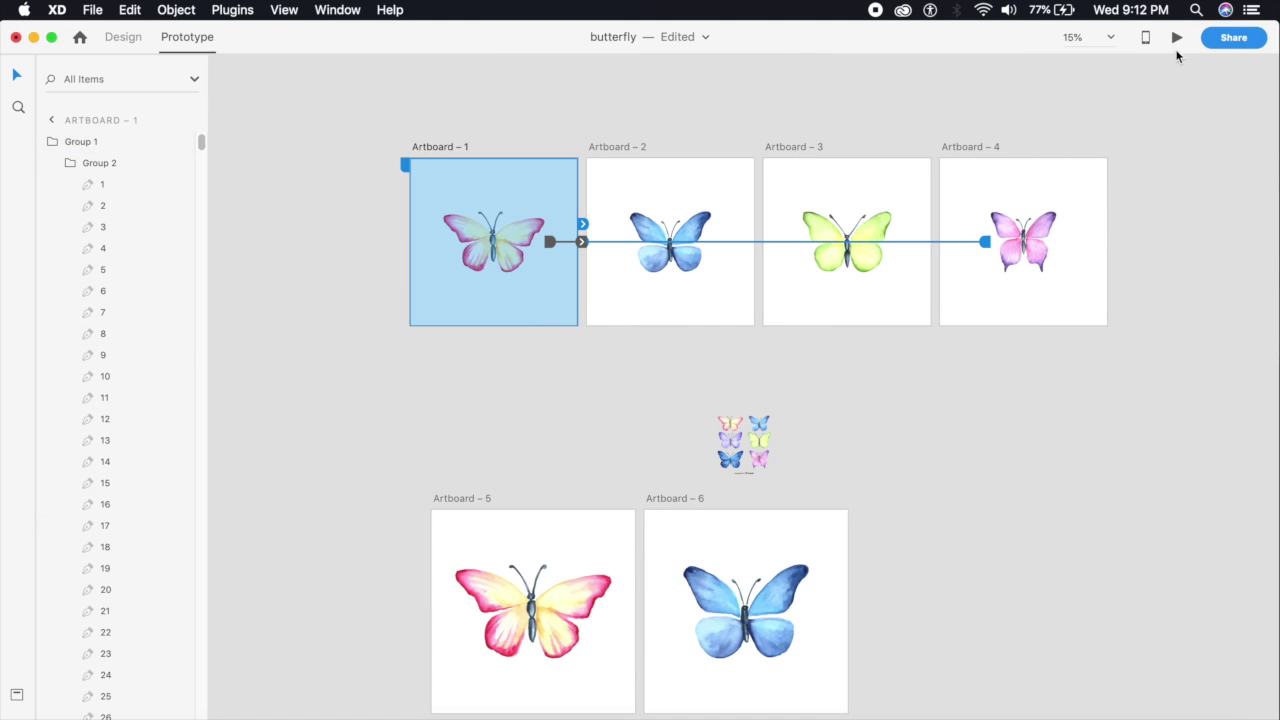
pyautogui.click(1176, 38)
pyautogui.click(639, 367)
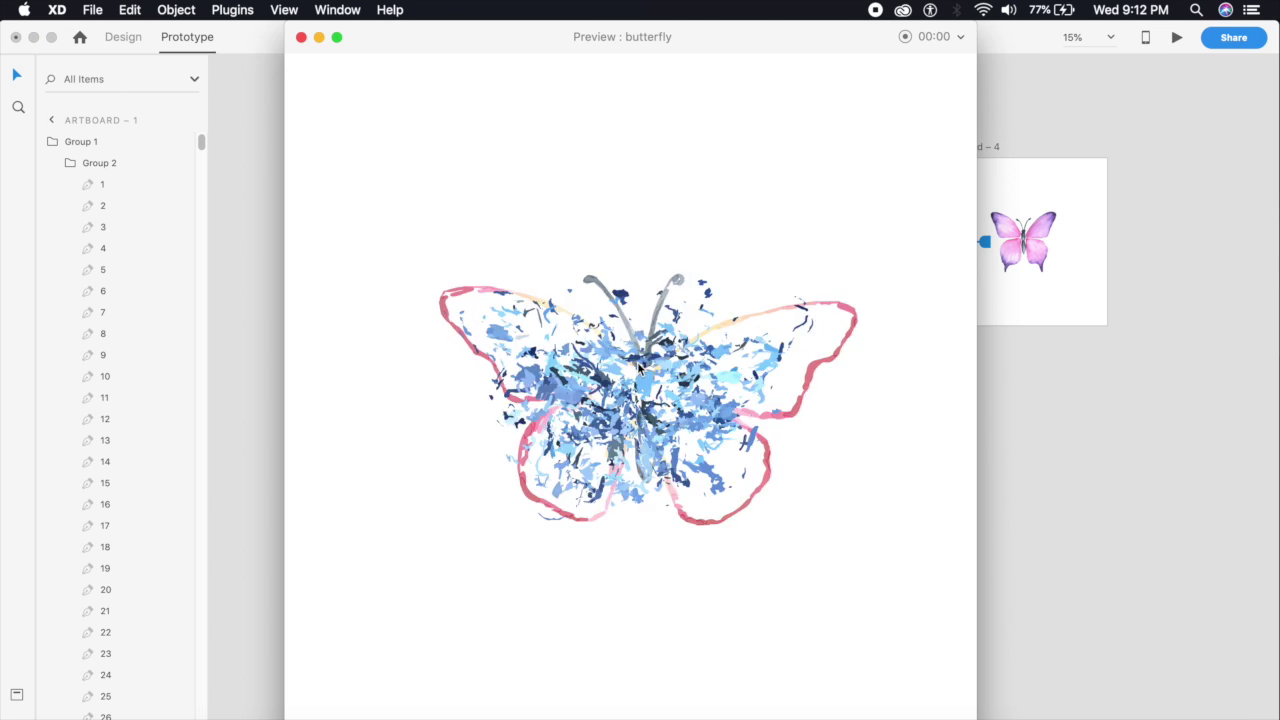